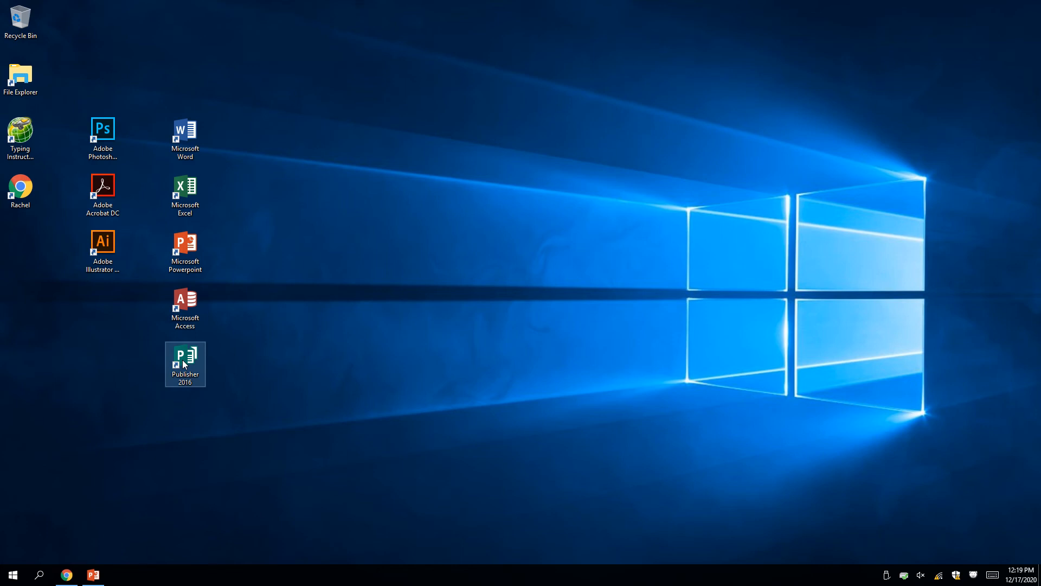
Open Publisher and create a blank 8.5 x 11" publication.
double_click(184, 365)
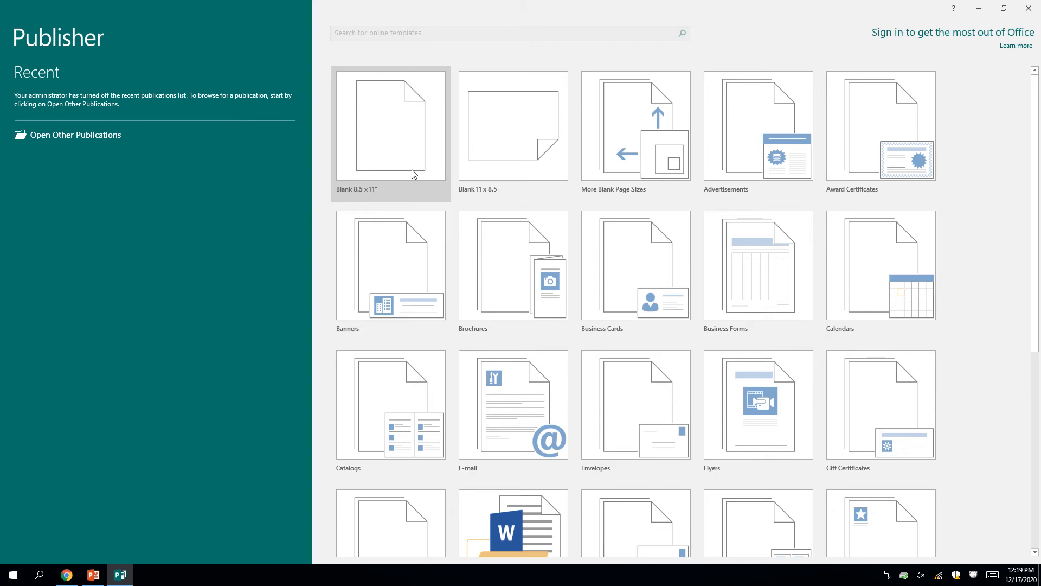
click(401, 143)
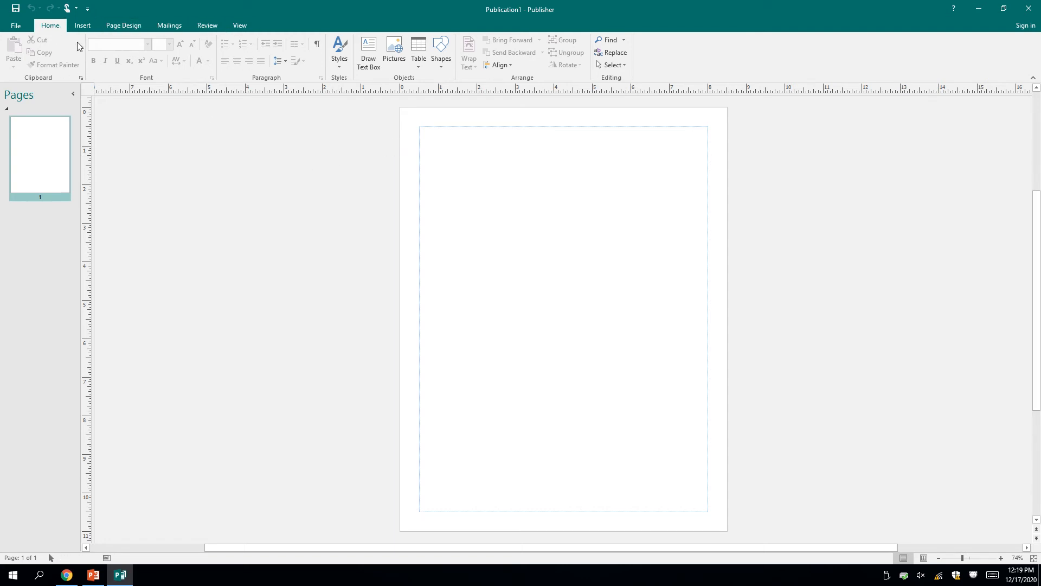
Insert three blank pages one at a time after page 1.
click(85, 27)
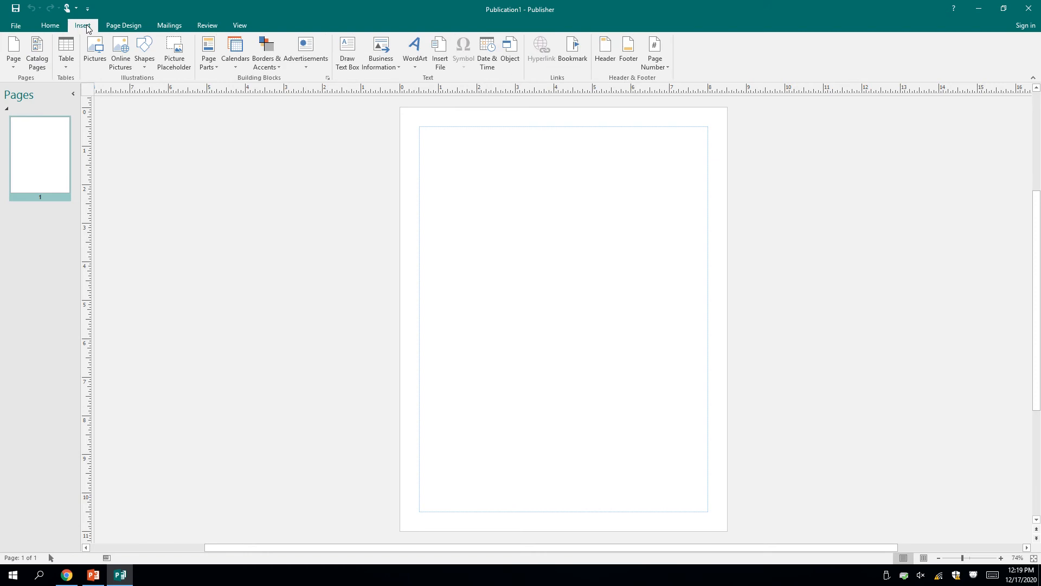
click(14, 48)
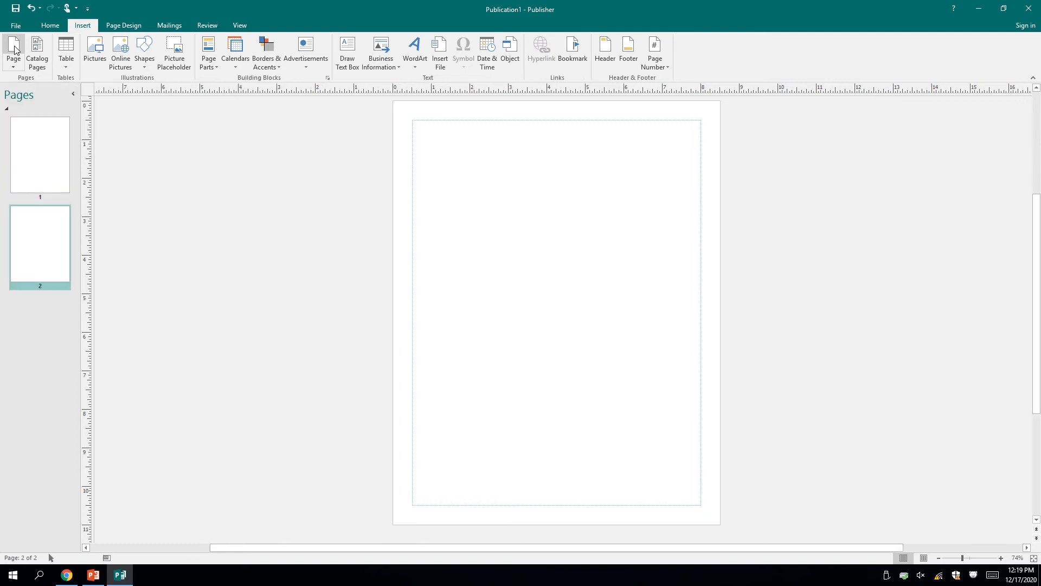
click(15, 47)
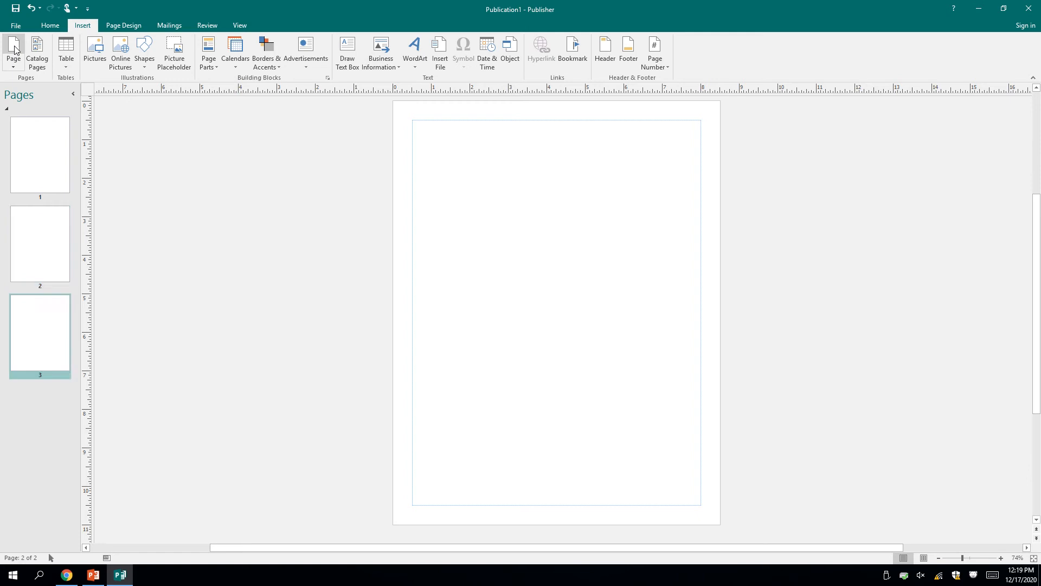
click(15, 47)
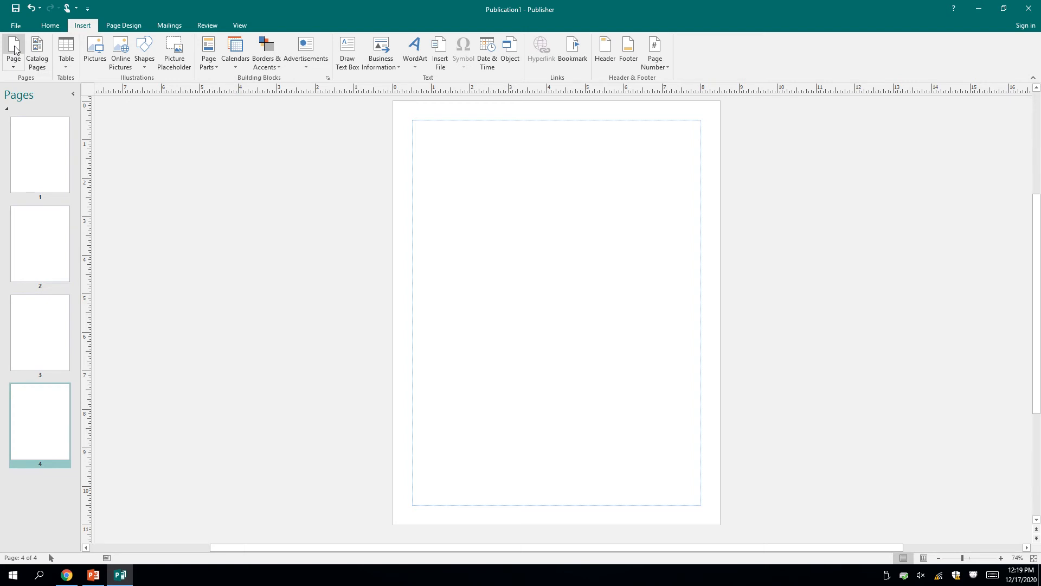
Undo the three page insertions.
key(ctrl+z)
key(ctrl+z)
key(ctrl+z)
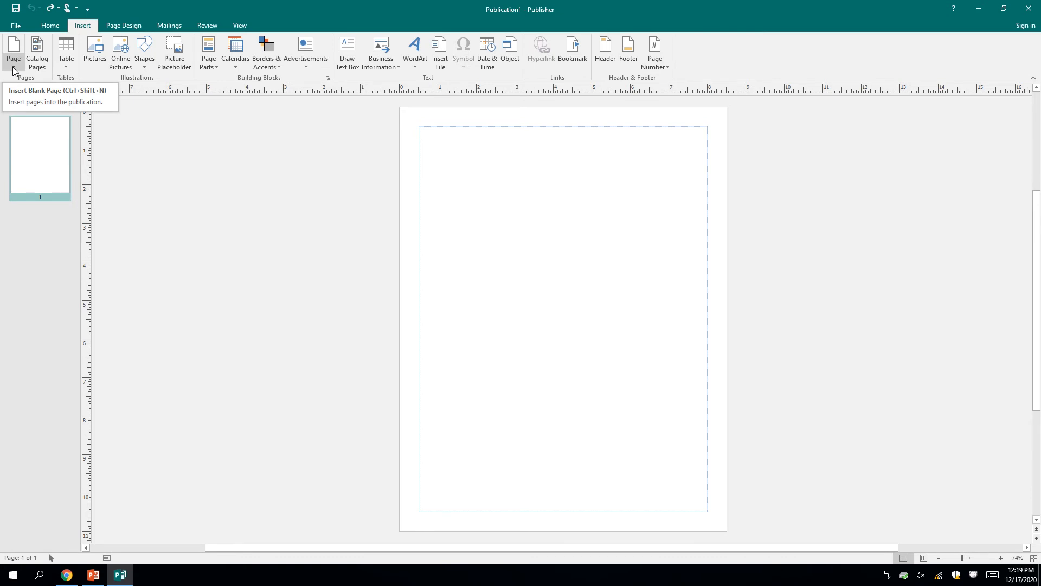
Insert 3 new blank pages after the current page in a single operation, using the Insert Page options.
click(13, 68)
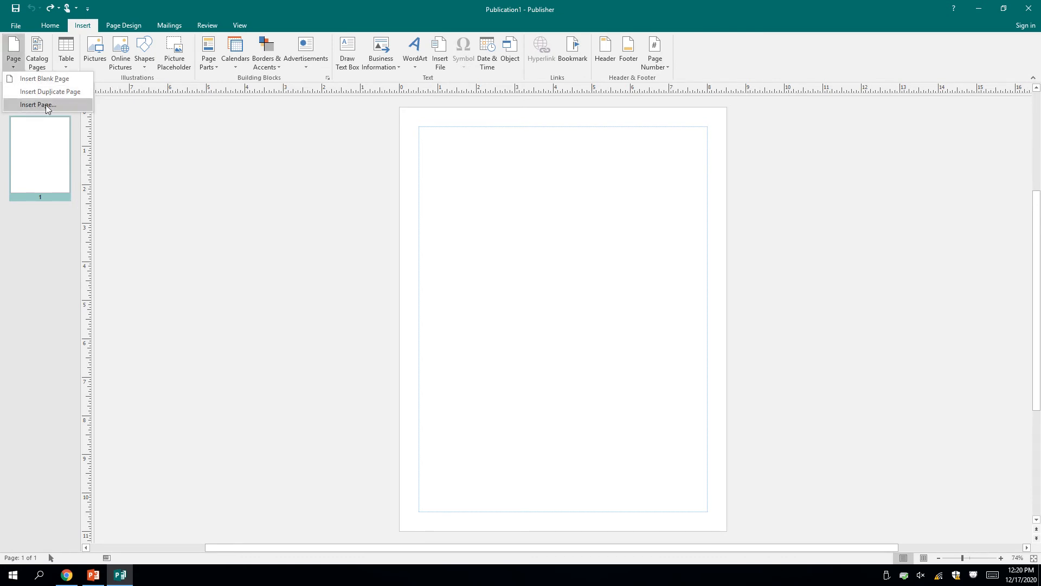
click(53, 106)
drag(488, 213, 471, 239)
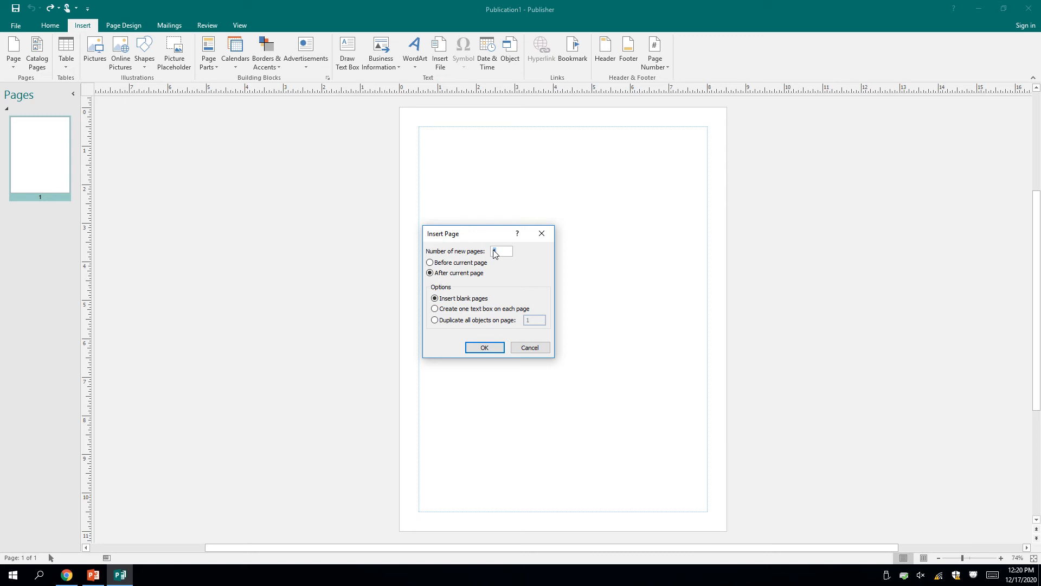
text(3)
click(484, 348)
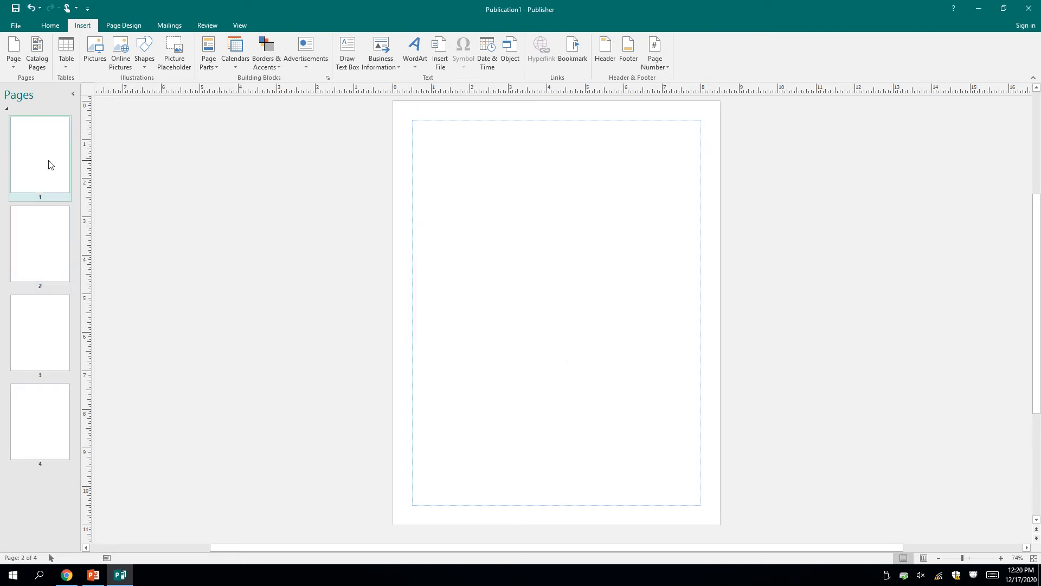
View pages 3 and 4 of the publication and return to page 1.
click(44, 321)
click(47, 418)
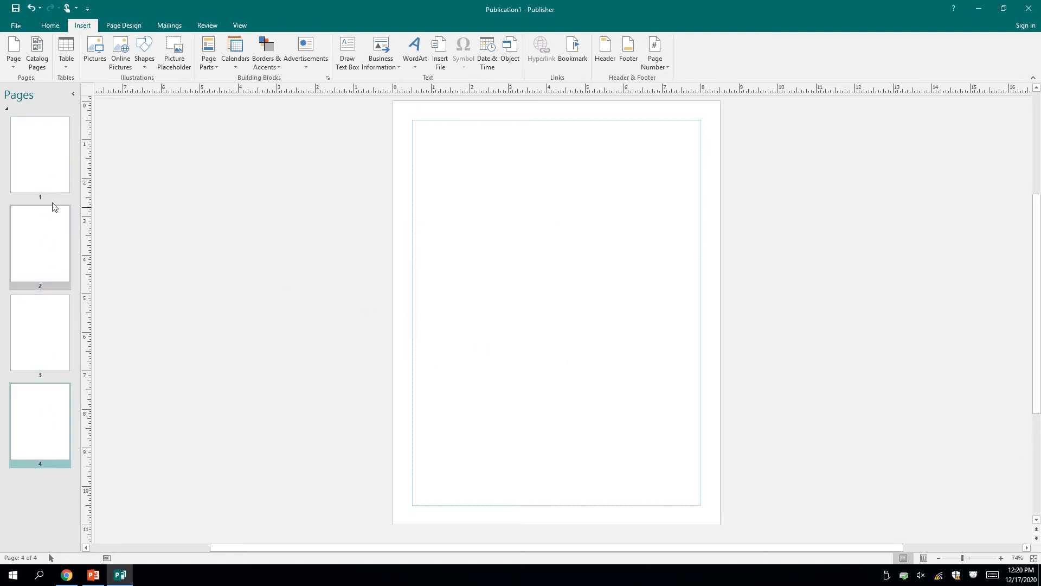
click(49, 168)
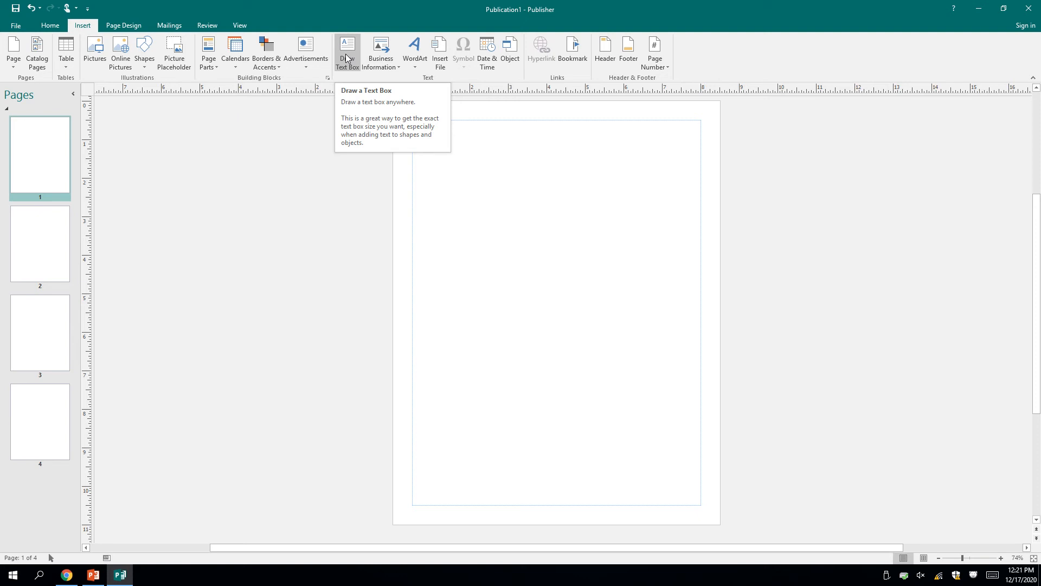
click(50, 26)
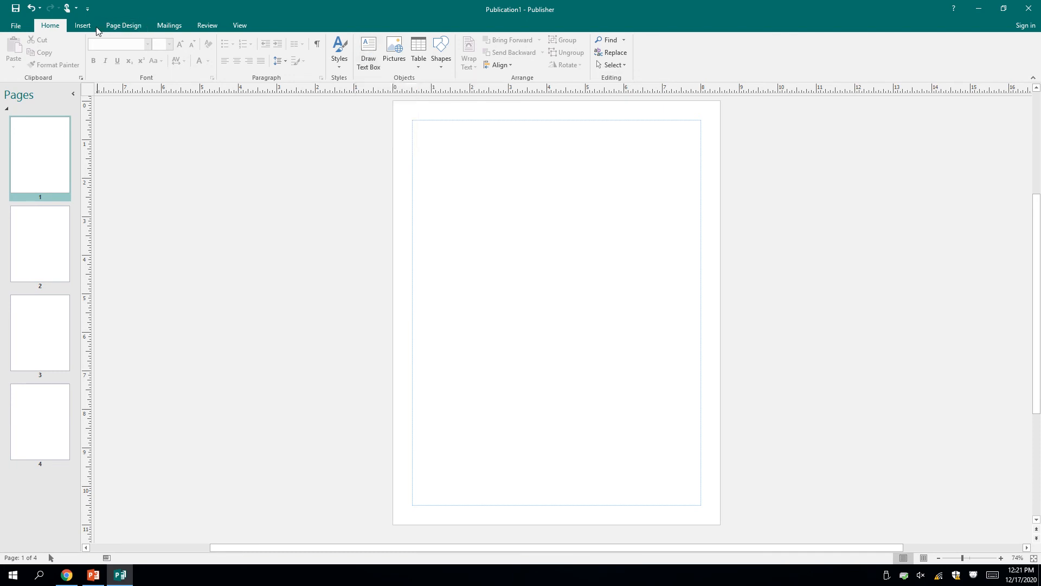
click(82, 25)
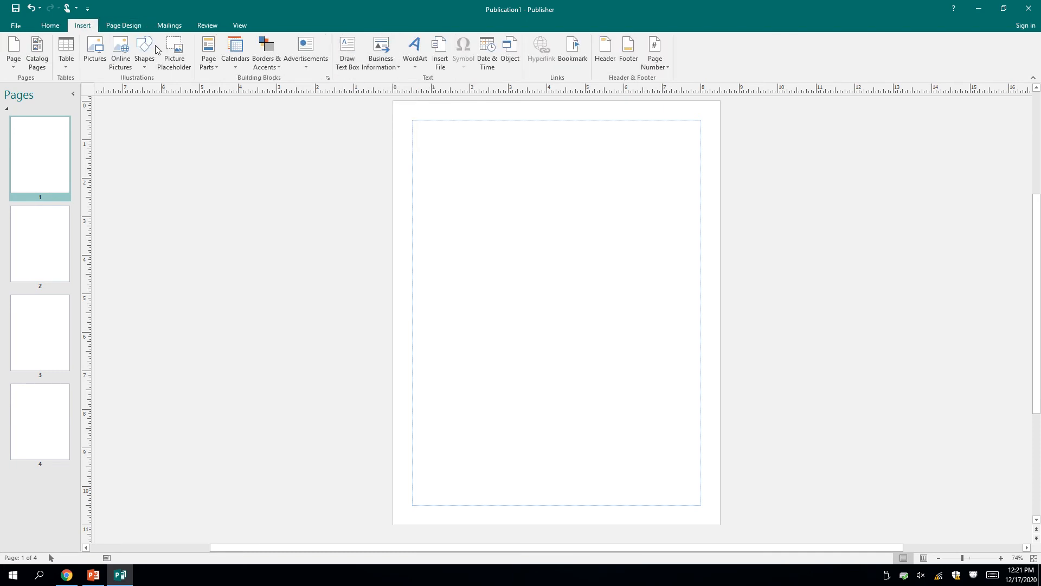
click(51, 24)
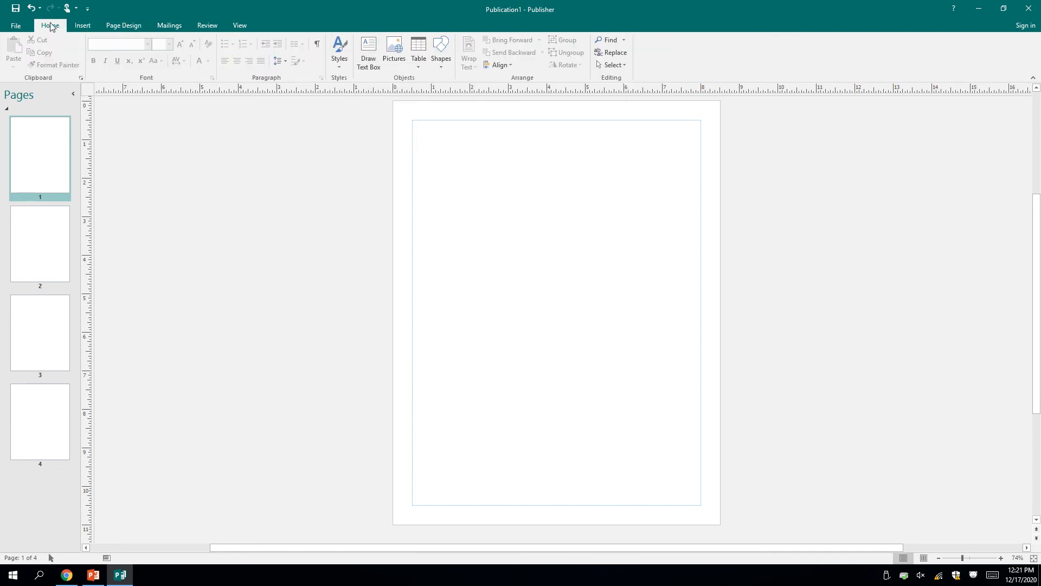
Draw a text box about 2.96 x 3.09 in. in the upper left of page 1 and enter "To being typing".
click(84, 28)
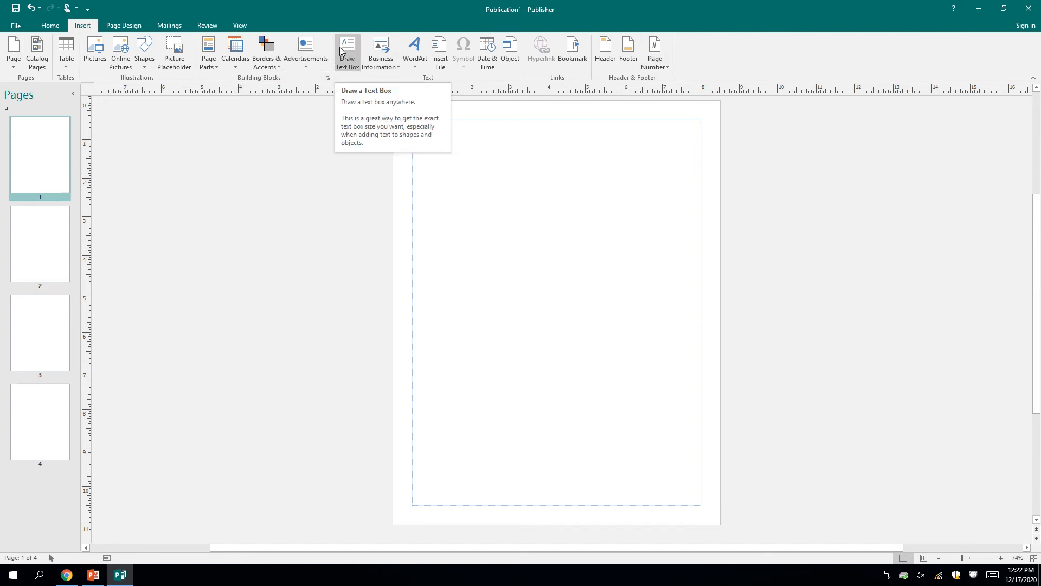
click(350, 59)
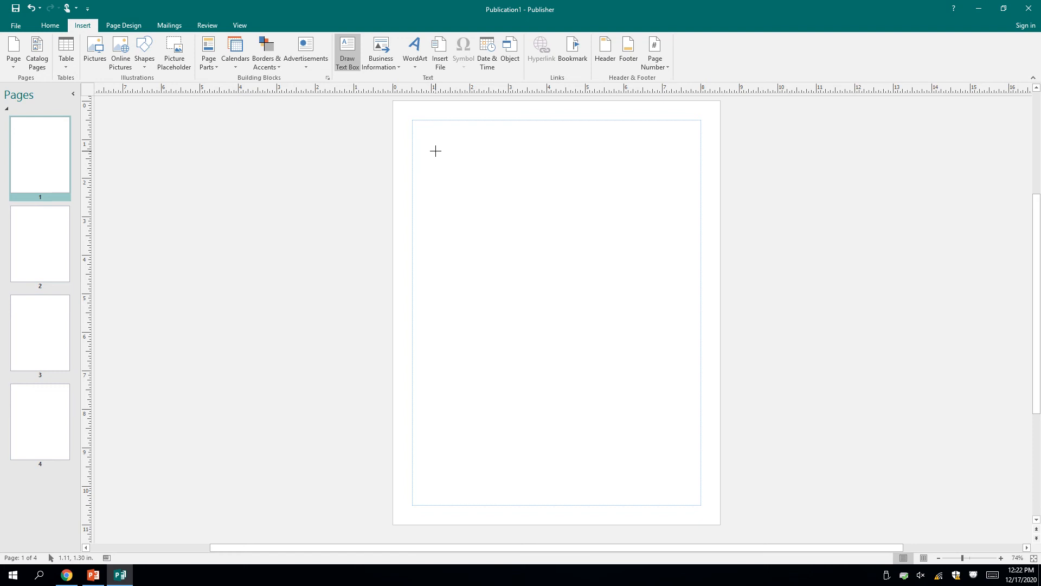
mouse_move(436, 151)
mouse_down()
mouse_move(496, 227)
mouse_move(570, 284)
mouse_move(546, 258)
mouse_move(493, 340)
mouse_move(490, 384)
mouse_move(527, 267)
mouse_move(662, 163)
mouse_move(672, 177)
mouse_move(557, 194)
mouse_move(533, 266)
mouse_move(550, 270)
mouse_up()
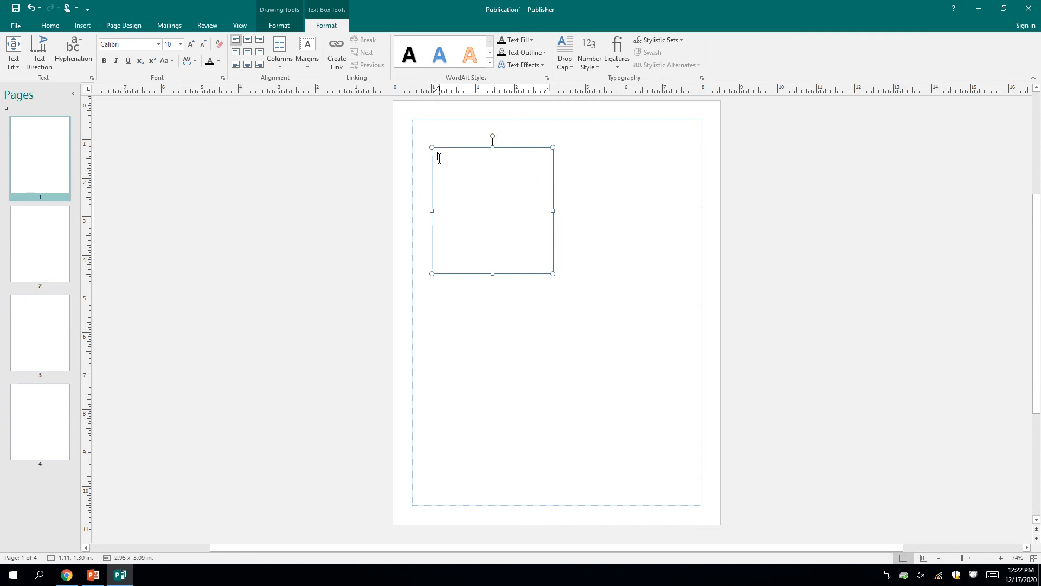
text(To being typing)
Move the text box around page 1 by its border, leaving it at about 1.10, 3.07 in.
click(462, 147)
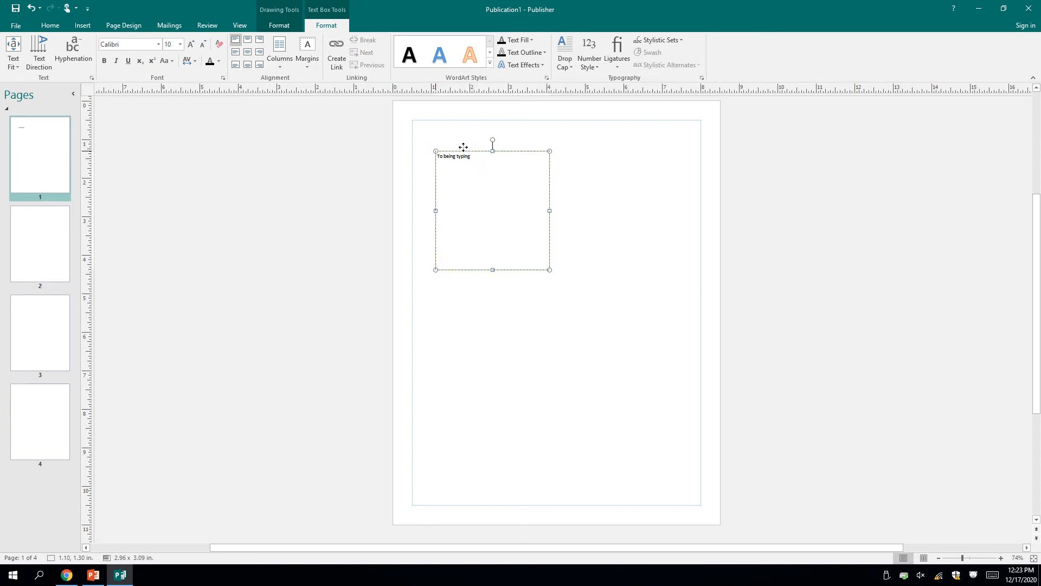
drag(463, 148, 478, 196)
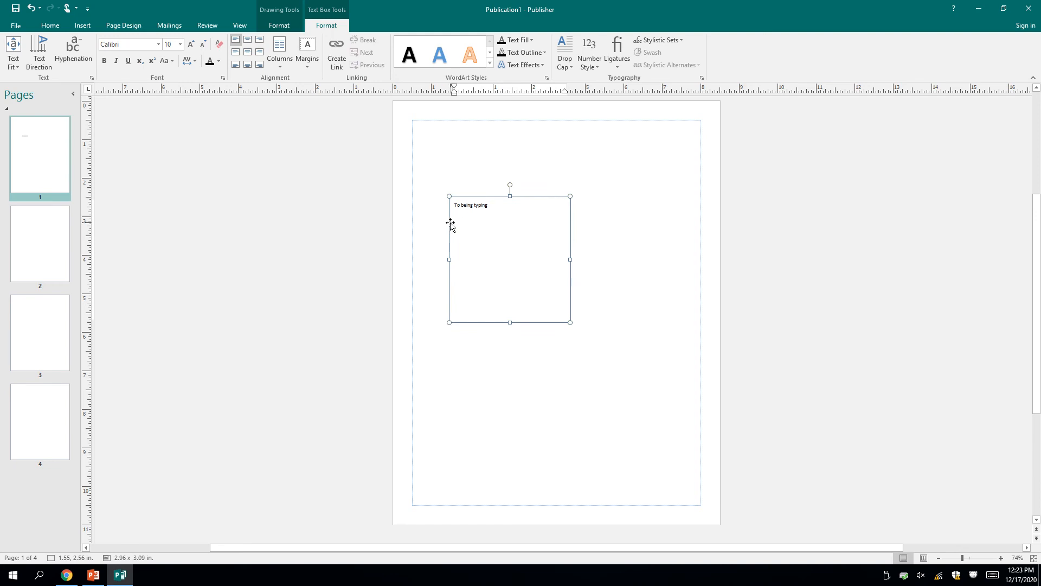
drag(449, 224, 507, 172)
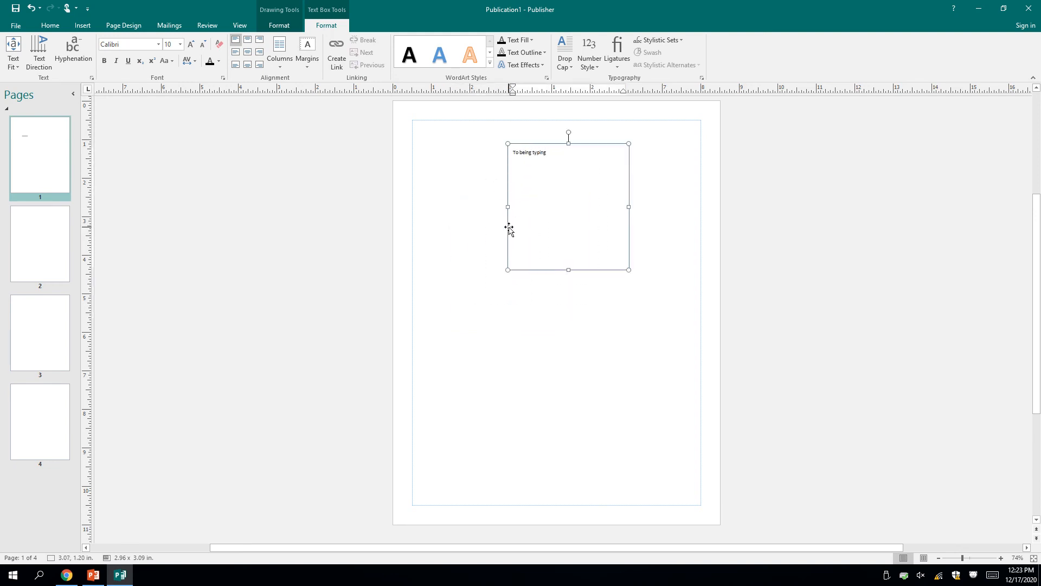
drag(510, 228, 440, 259)
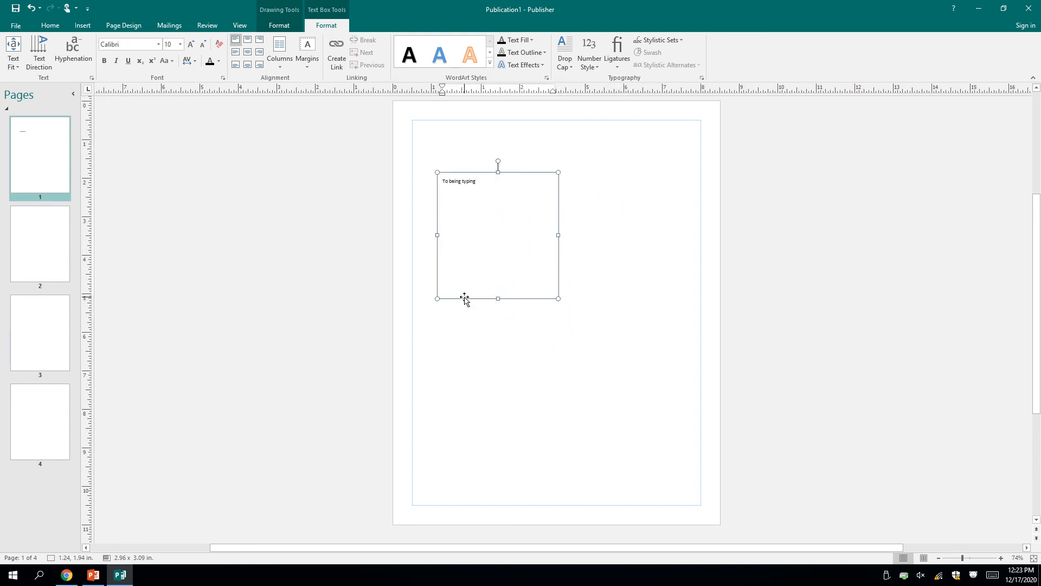
drag(465, 298, 467, 325)
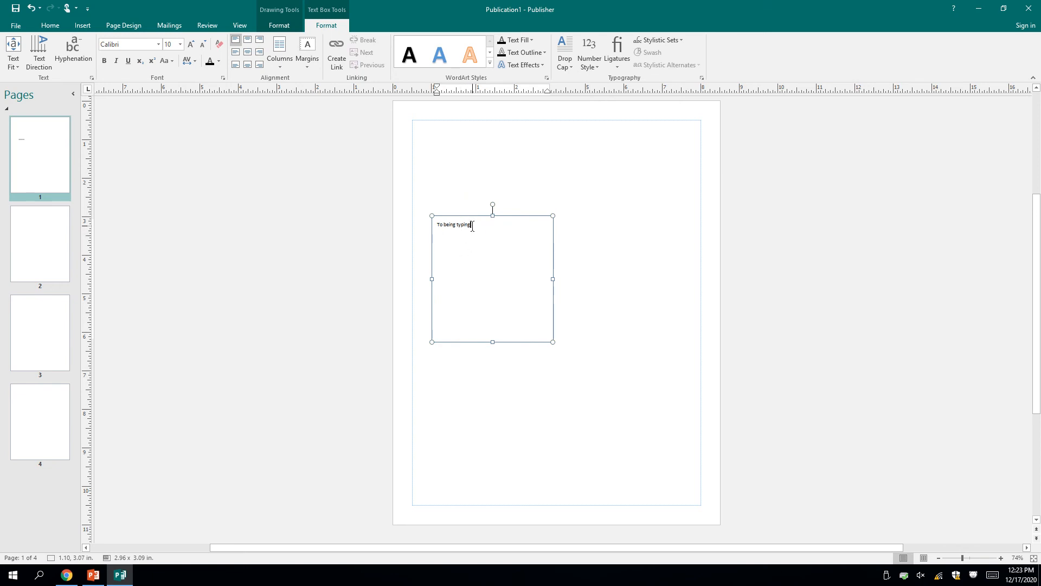
Add "adfasdfafd" to the end of the text and move the text box up to about 1.41, 2.11 in.
text(adfasdfafc)
drag(456, 216, 468, 180)
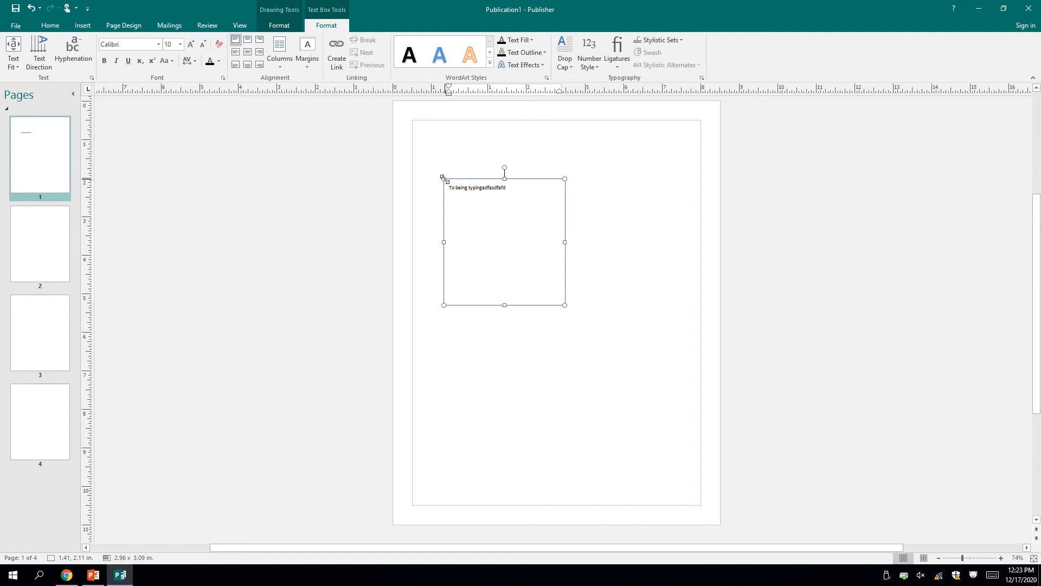
Enlarge the text box to about 4.07 x 3.86 in., extending its upper-left corner, lower-right corner and right edge.
drag(444, 178, 420, 153)
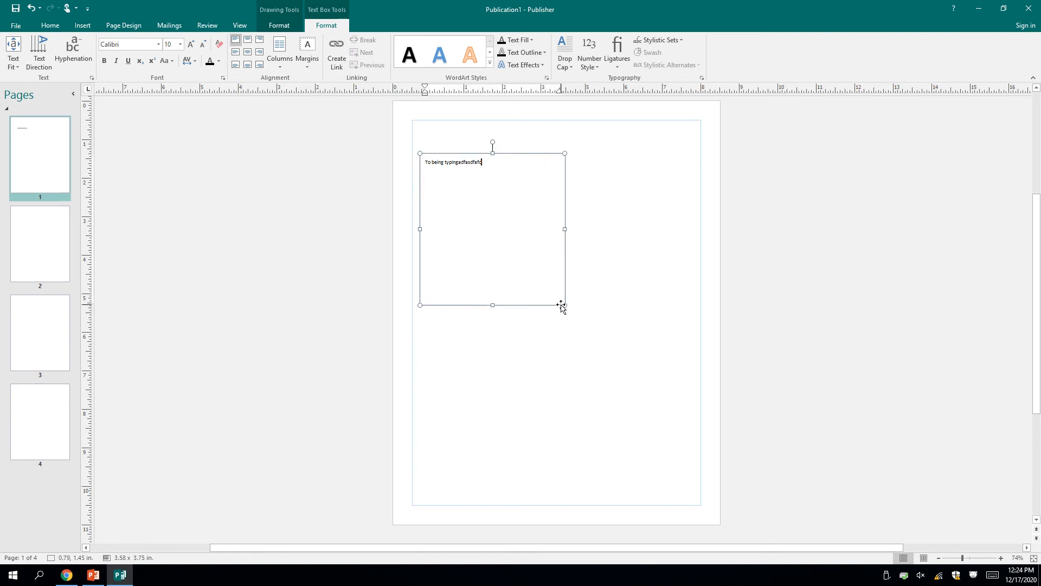
mouse_move(564, 304)
mouse_down()
mouse_move(594, 334)
mouse_move(561, 292)
mouse_move(576, 310)
mouse_up()
mouse_move(577, 230)
mouse_down()
mouse_move(472, 230)
mouse_move(581, 231)
mouse_up()
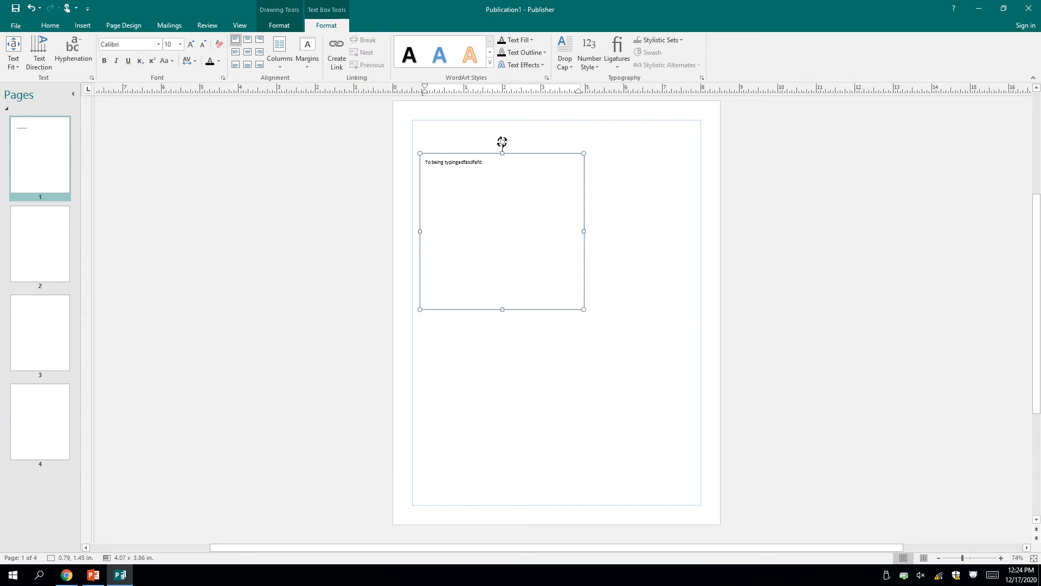
Rotate the text box clockwise and turn it back upright.
drag(502, 141, 541, 150)
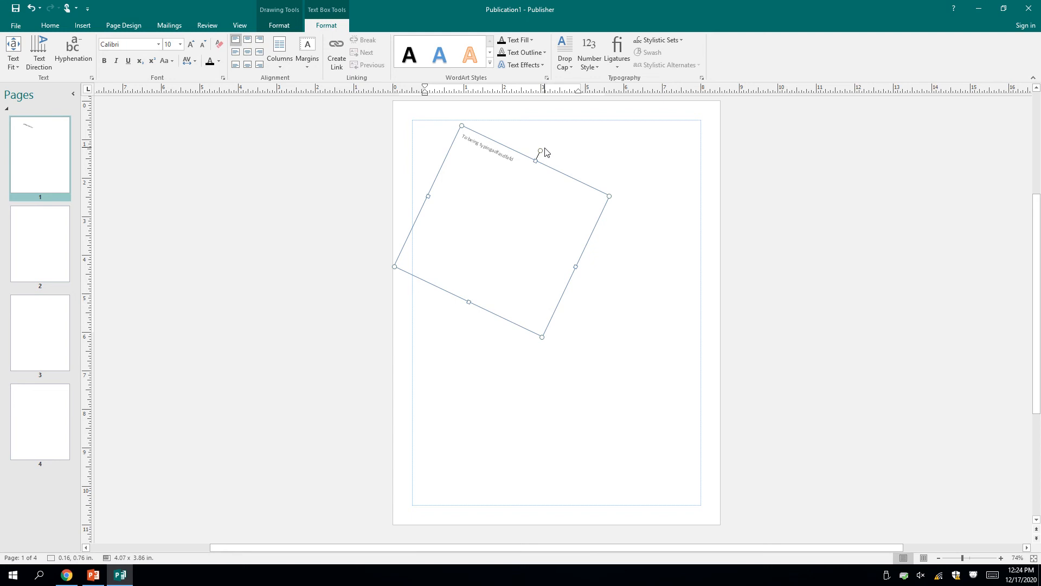
drag(540, 151, 504, 140)
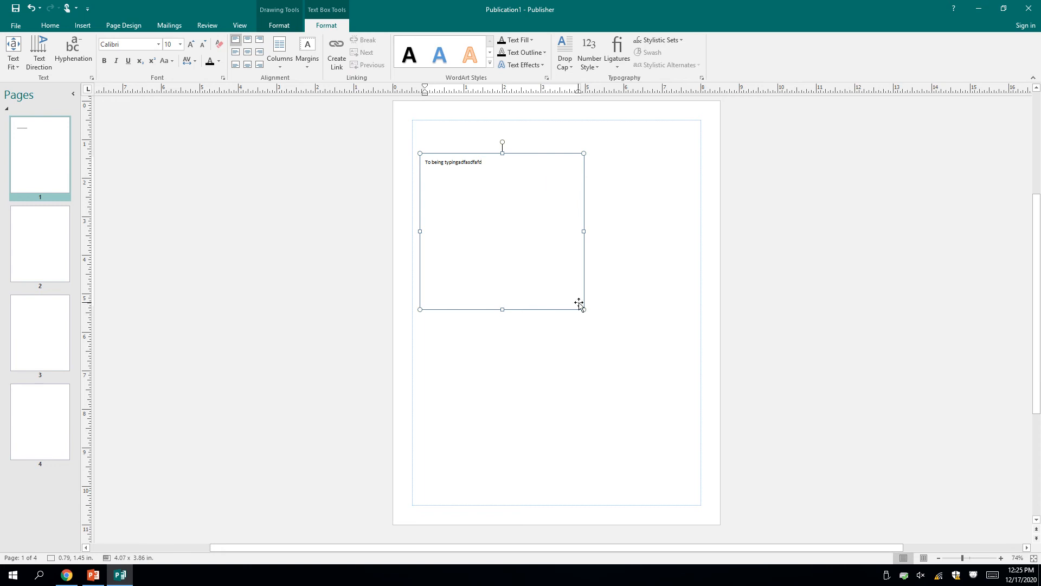
Shrink the text box from its lower-right corner to about 3.32 x 2.55 in. and deselect it.
drag(583, 309, 555, 259)
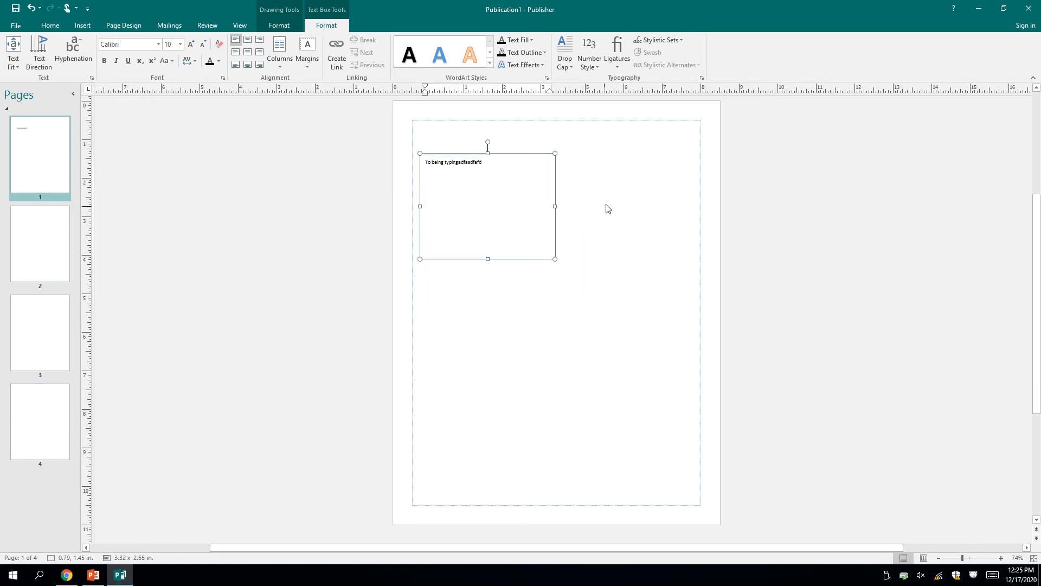
click(669, 194)
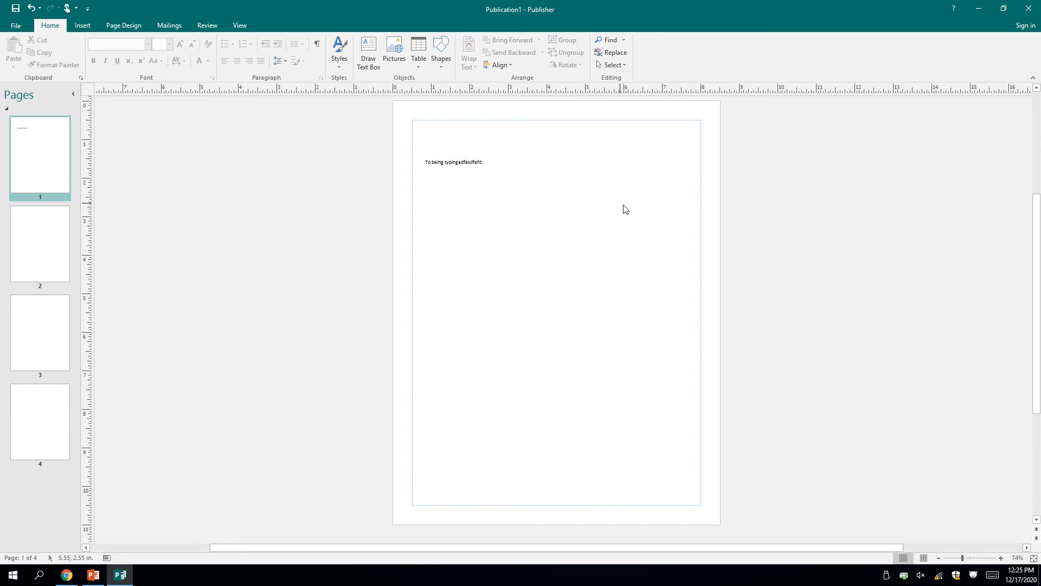
Delete all the text in the text box, then select the empty box by its border and deselect it.
drag(482, 163, 424, 163)
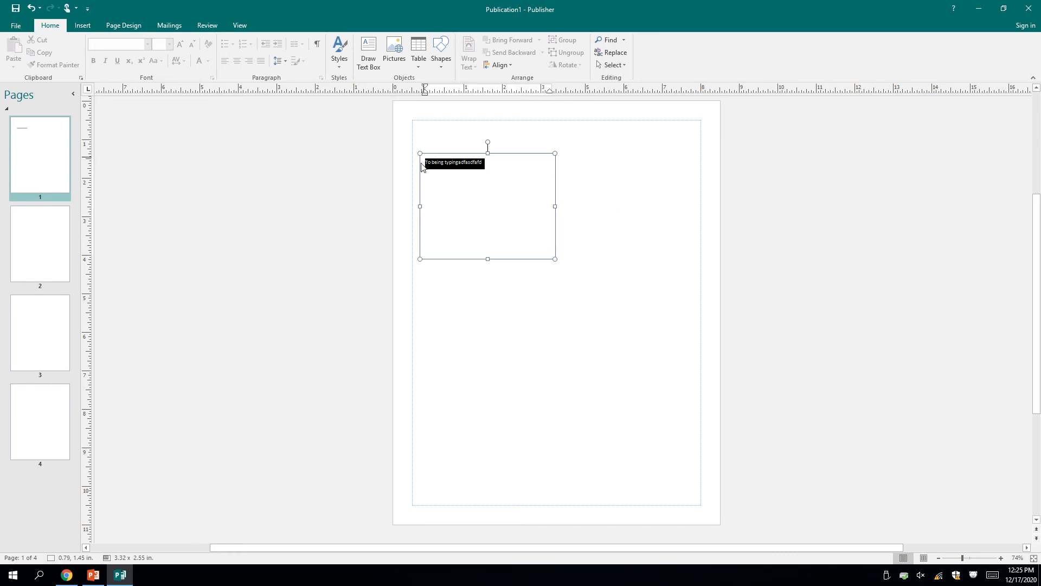
key(BackSpace)
click(640, 181)
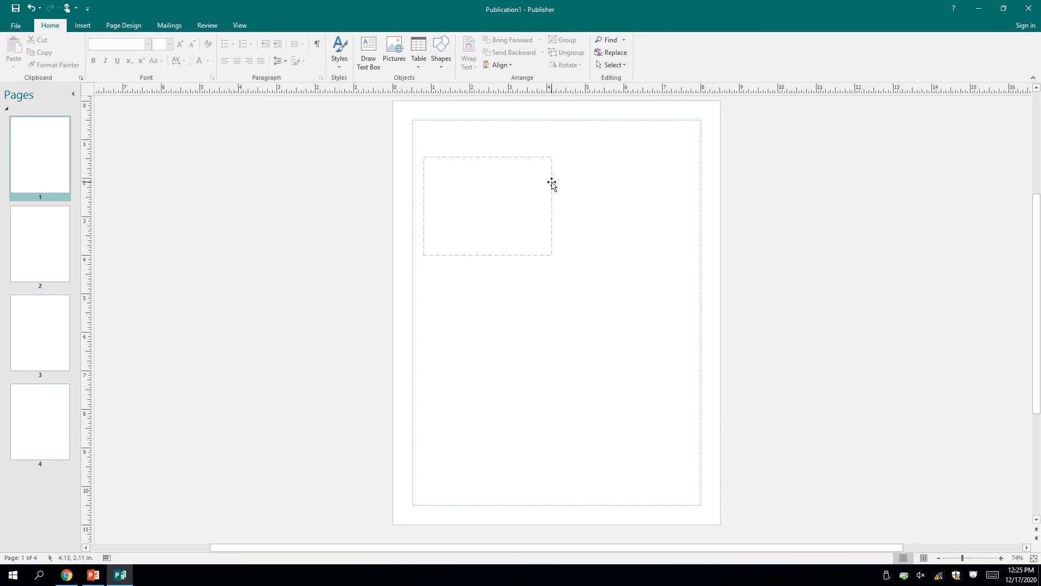
click(552, 185)
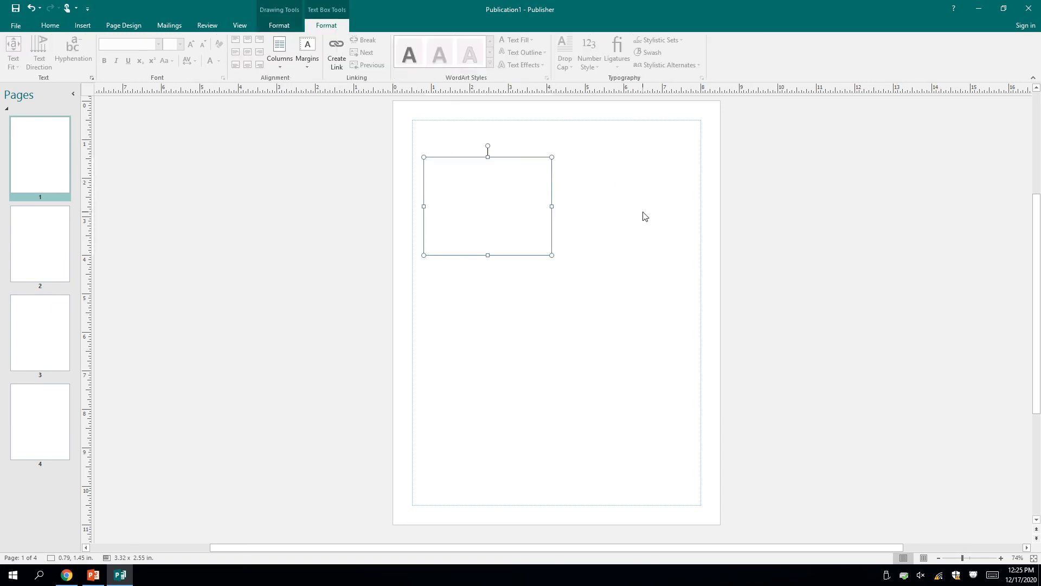
click(630, 196)
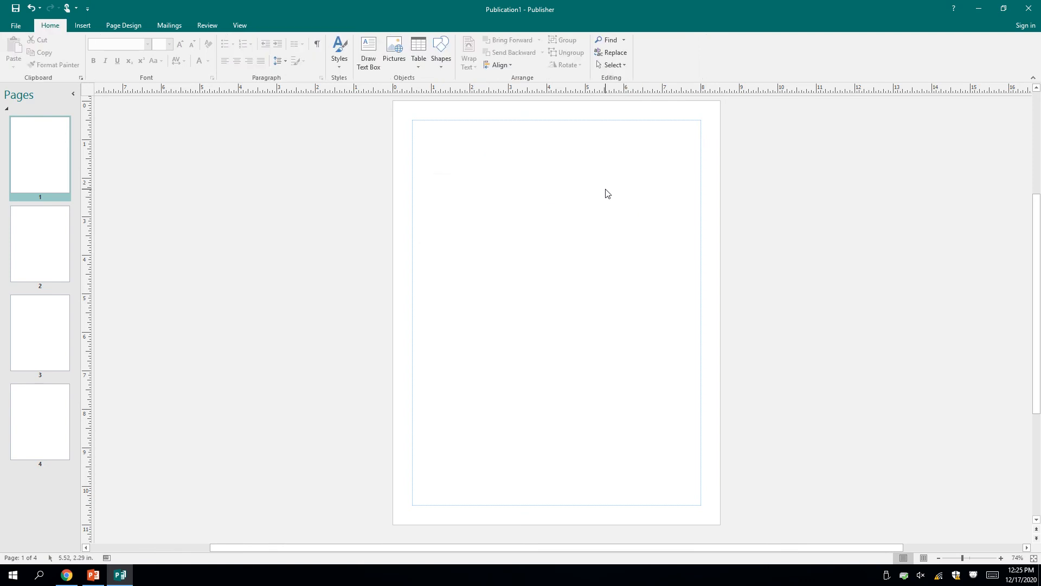
Turn on the display of object boundaries and move the text box to about 1.16, 1.18 in.
click(242, 24)
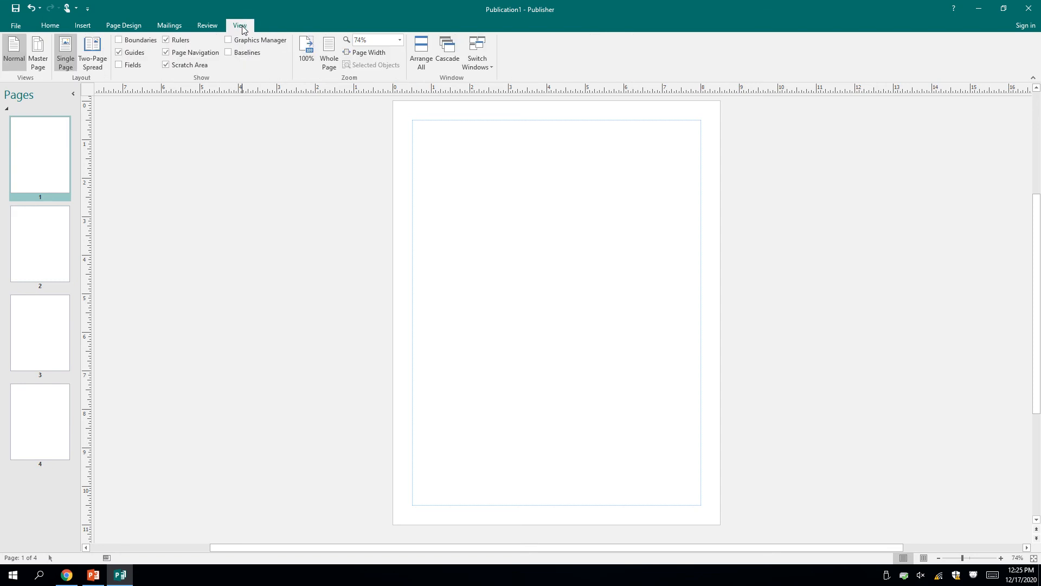
click(118, 40)
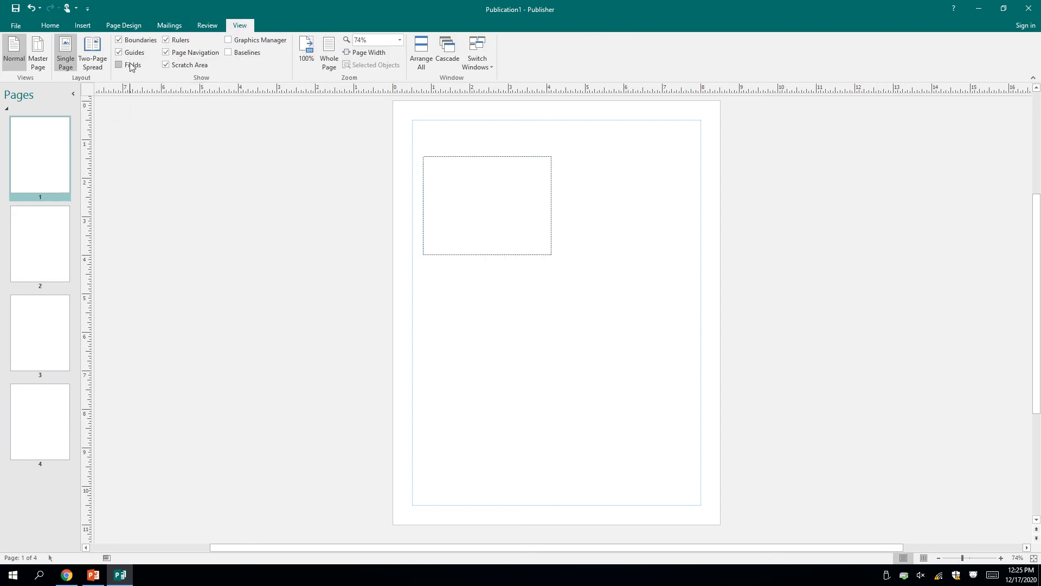
click(490, 156)
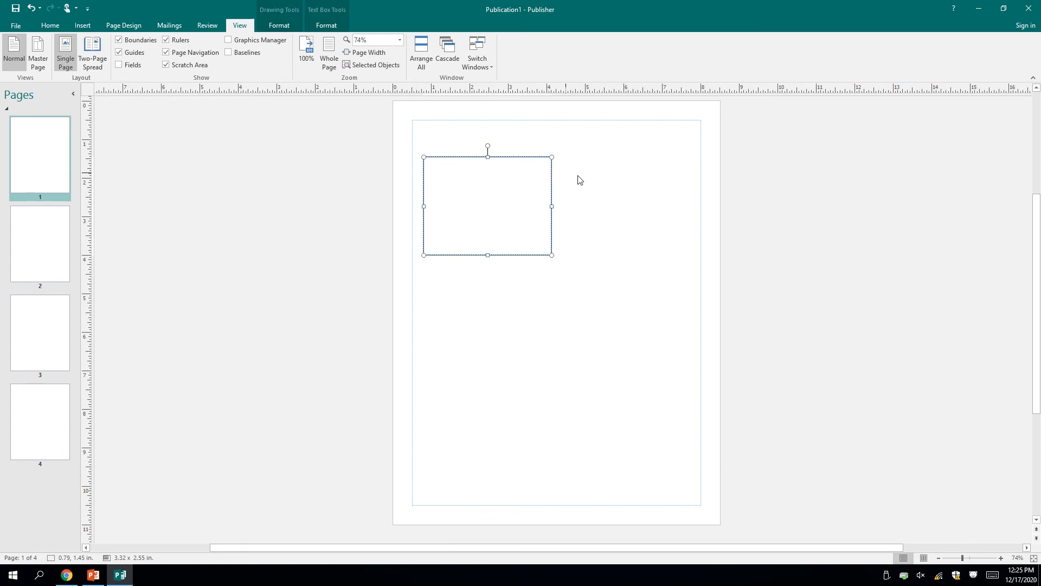
click(580, 178)
drag(519, 158, 533, 148)
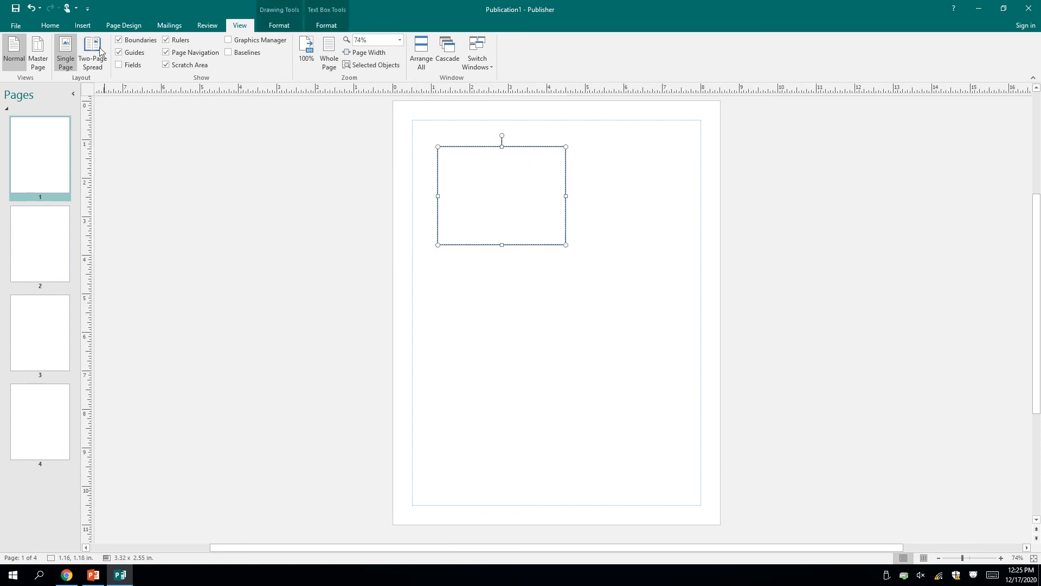
Draw a second text box about 3.76 x 2.94 in. and move it inside the margins to about 3.58, 4.38 in.
click(81, 26)
click(347, 51)
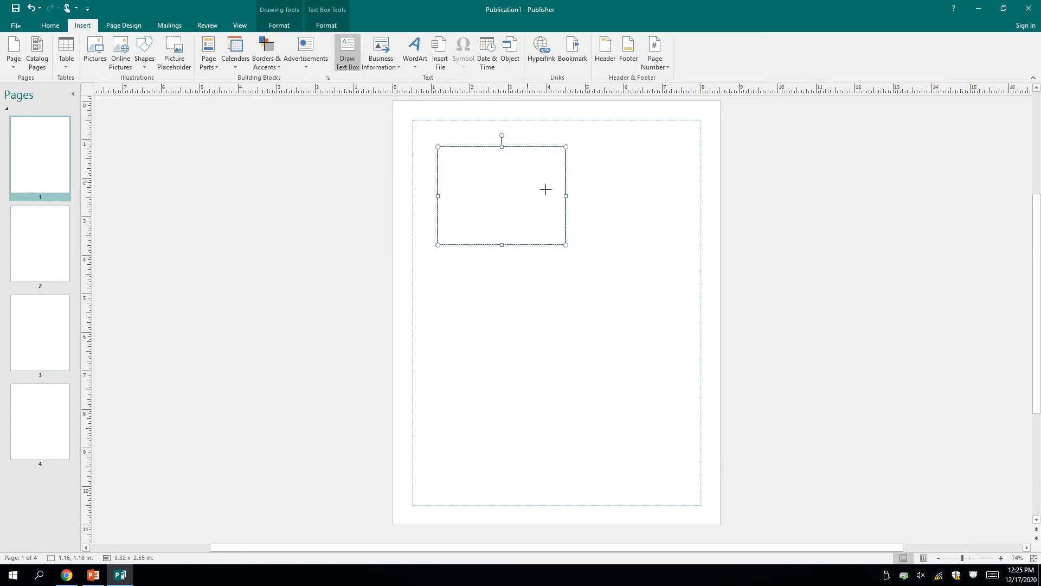
drag(590, 234, 735, 347)
drag(565, 315, 513, 334)
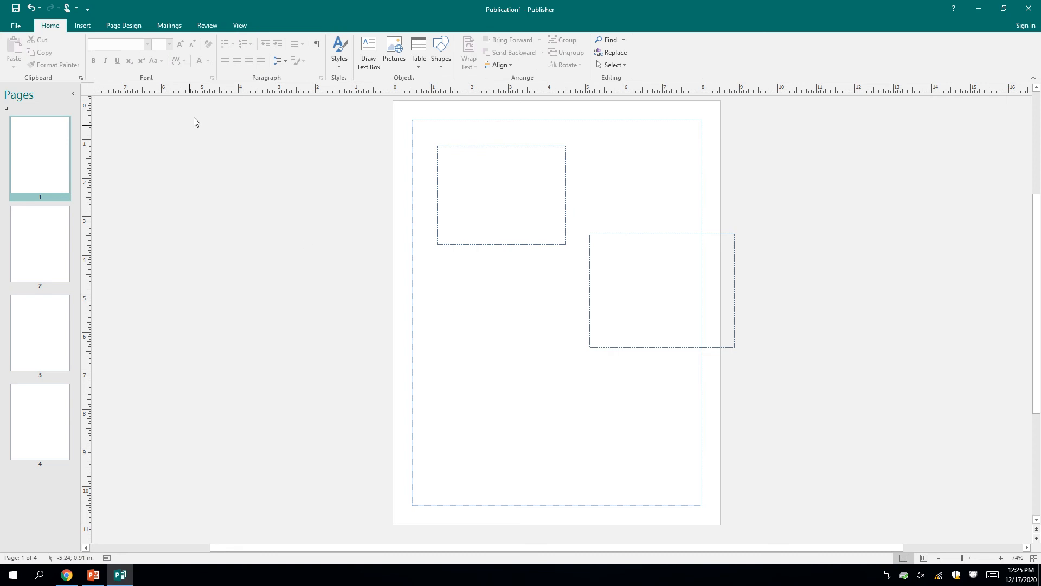
click(565, 174)
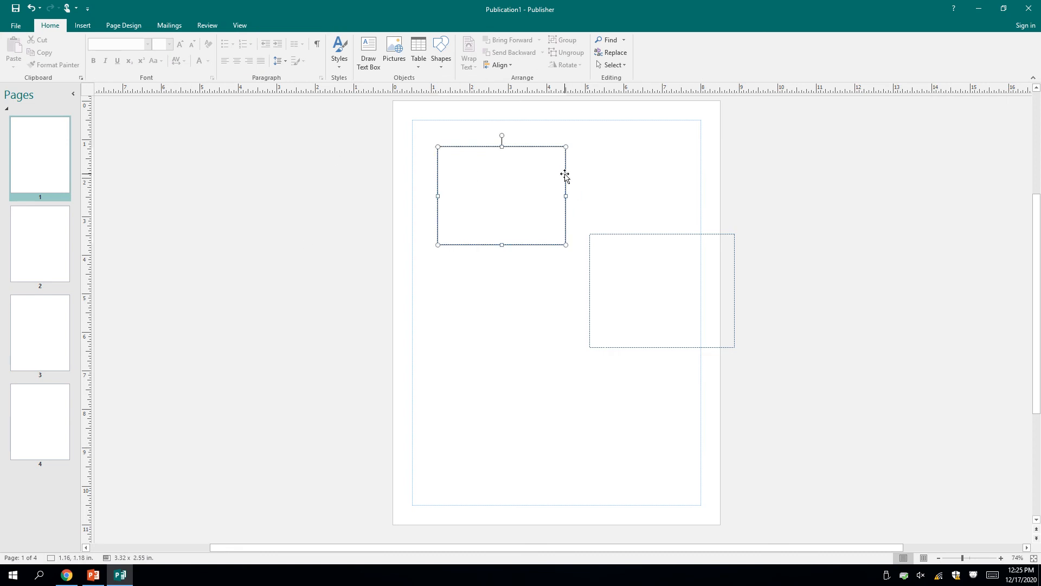
click(619, 234)
drag(616, 237, 558, 272)
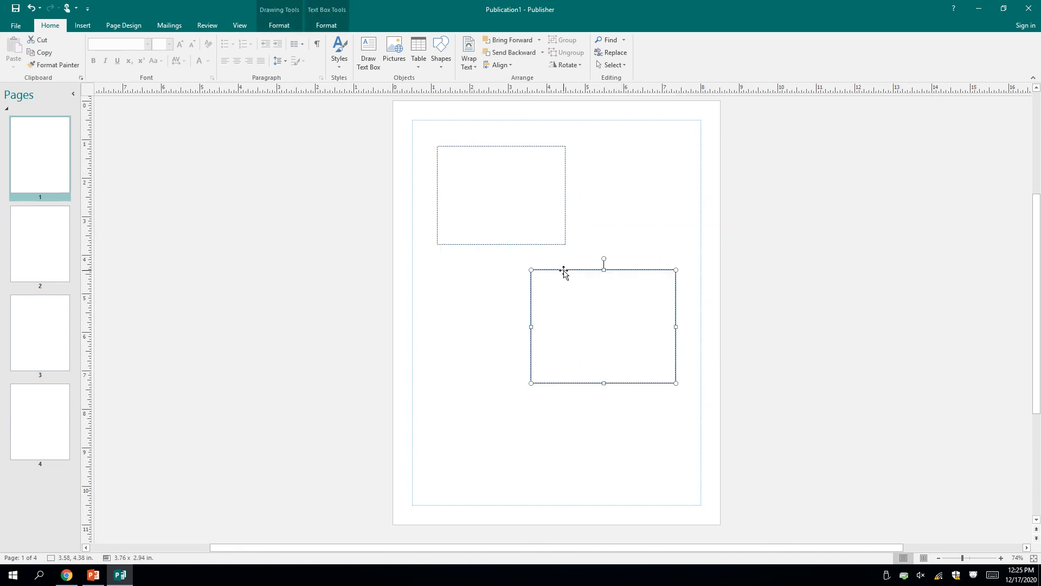
Turn off the boundaries display, select each text box by its border, and turn the boundaries back on.
click(240, 26)
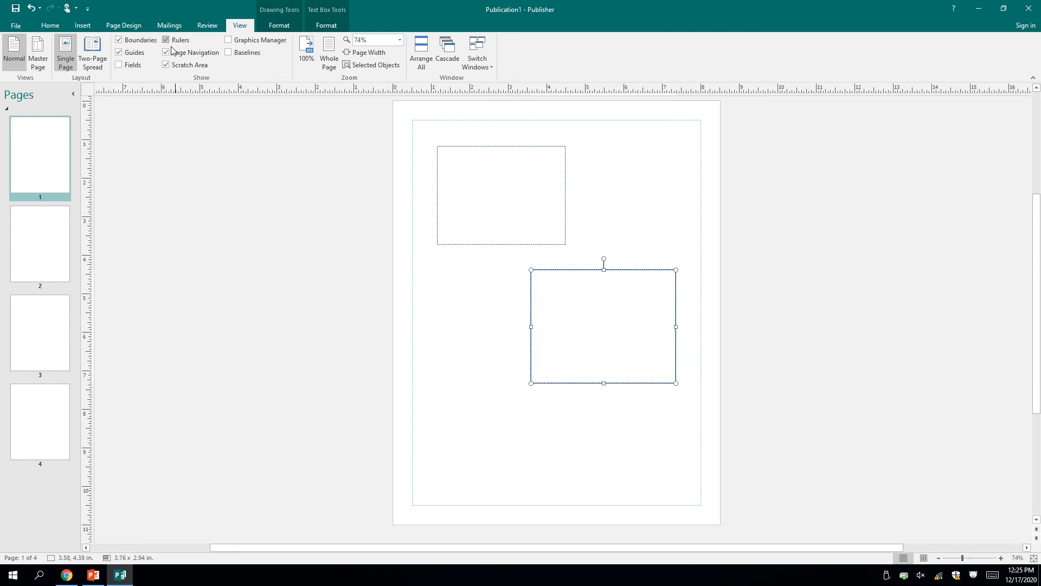
click(131, 41)
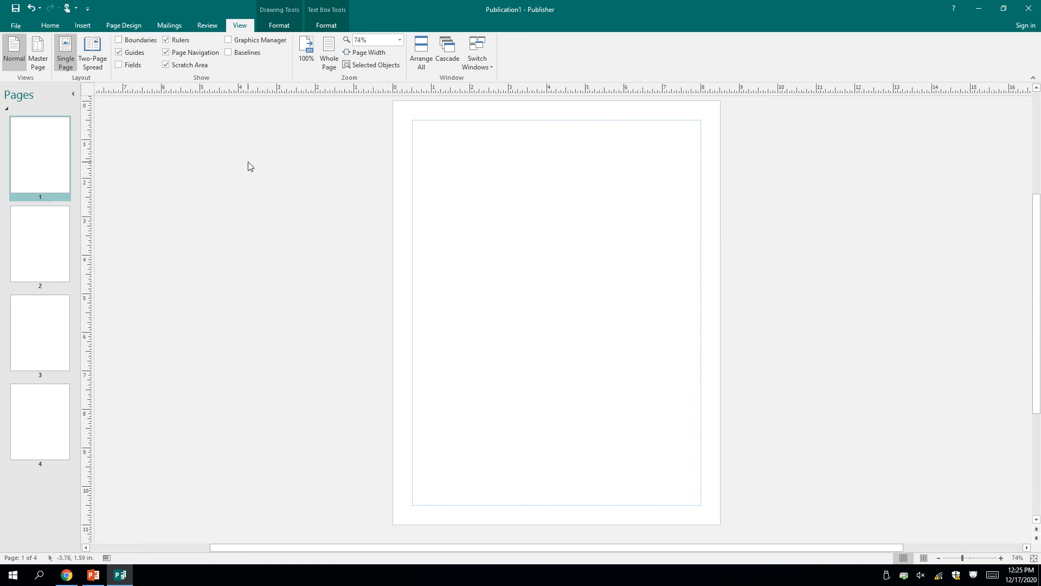
click(283, 214)
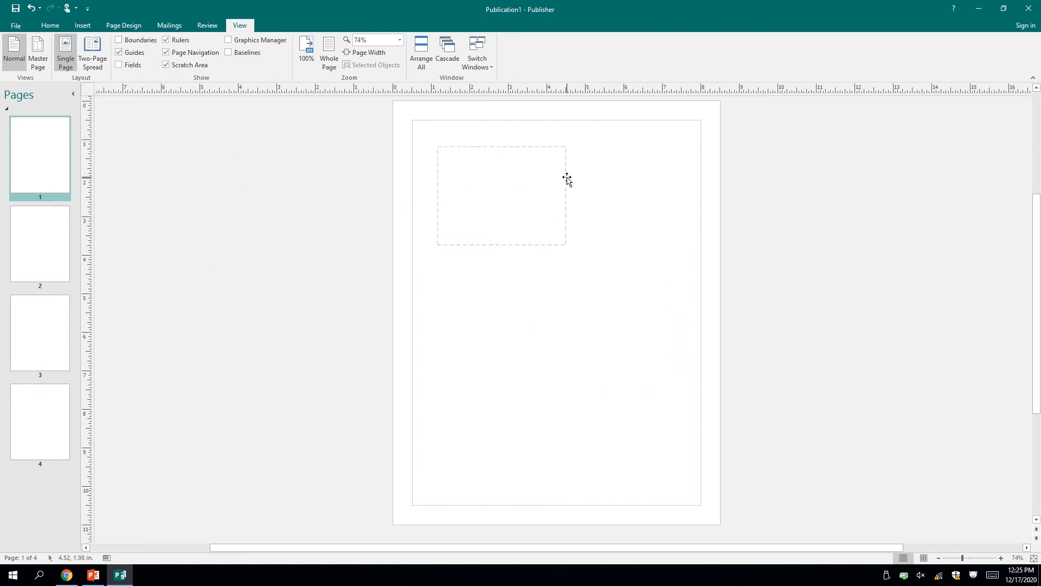
click(567, 179)
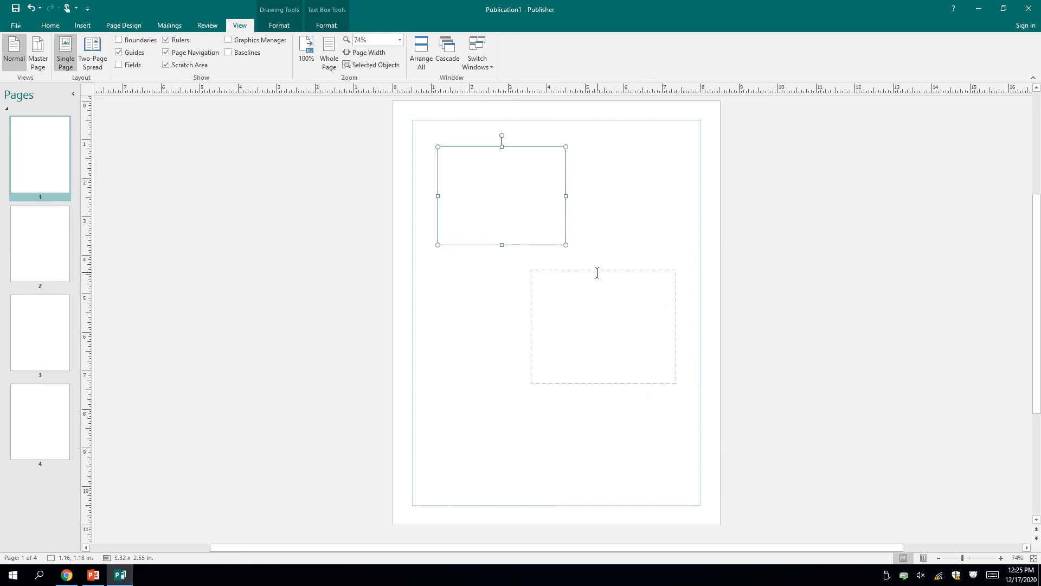
click(597, 272)
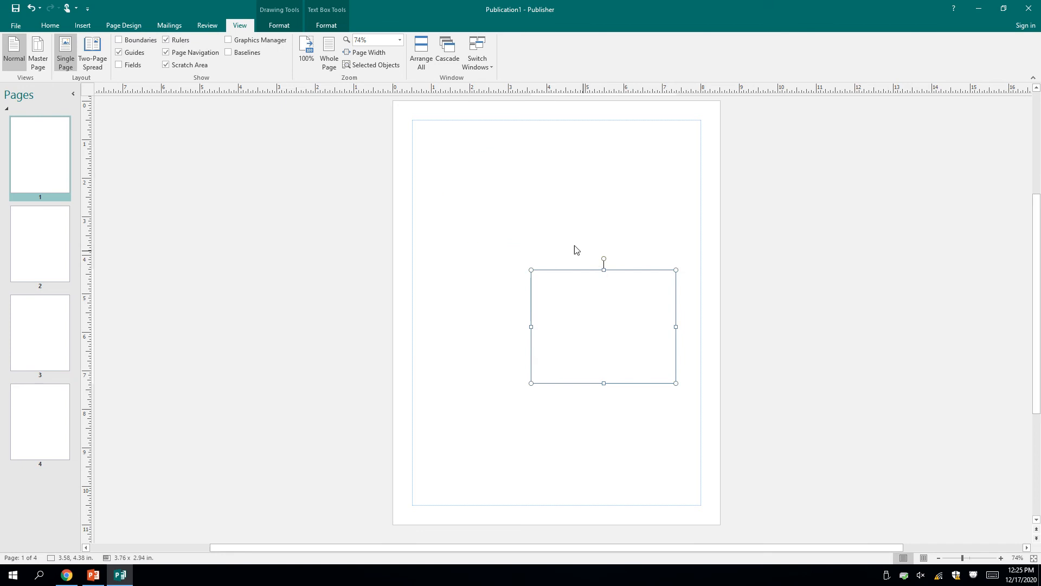
click(135, 40)
click(377, 235)
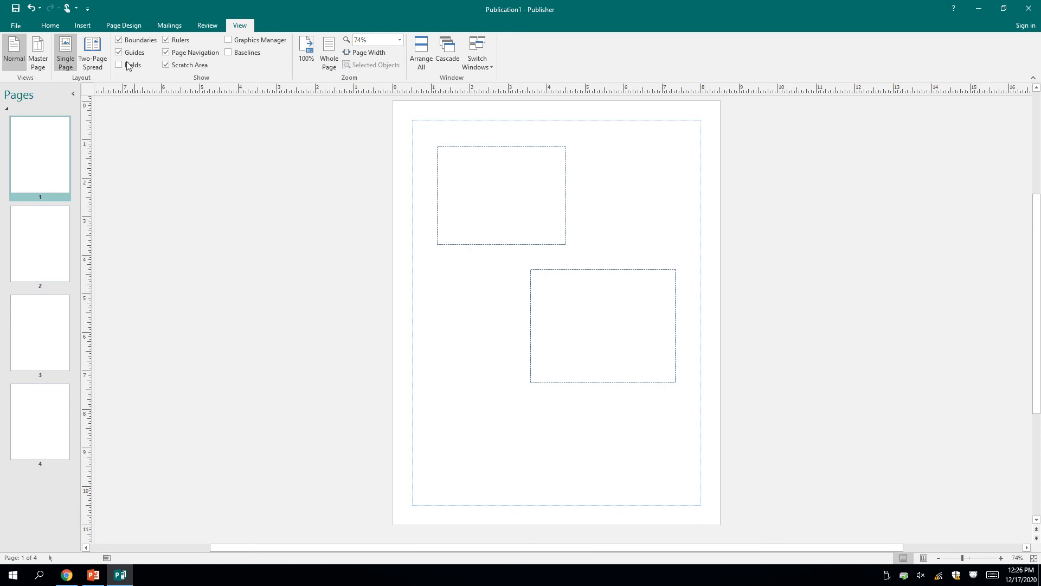
Move the first text box to about 0.54, 0.70 in. and the second one to about 4.13, 3.78 in.
click(96, 27)
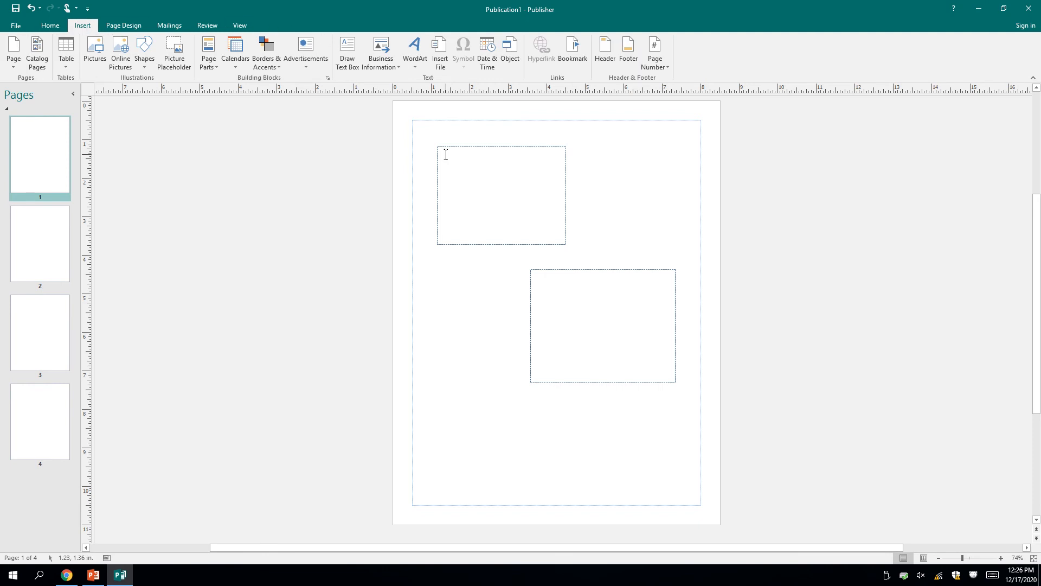
drag(461, 147, 437, 128)
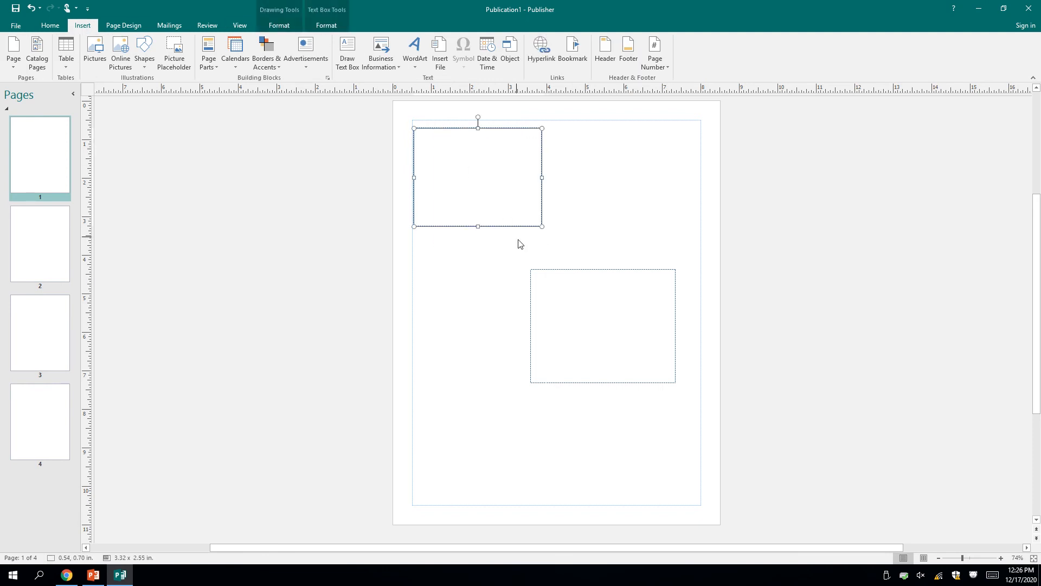
click(552, 267)
drag(553, 266, 574, 243)
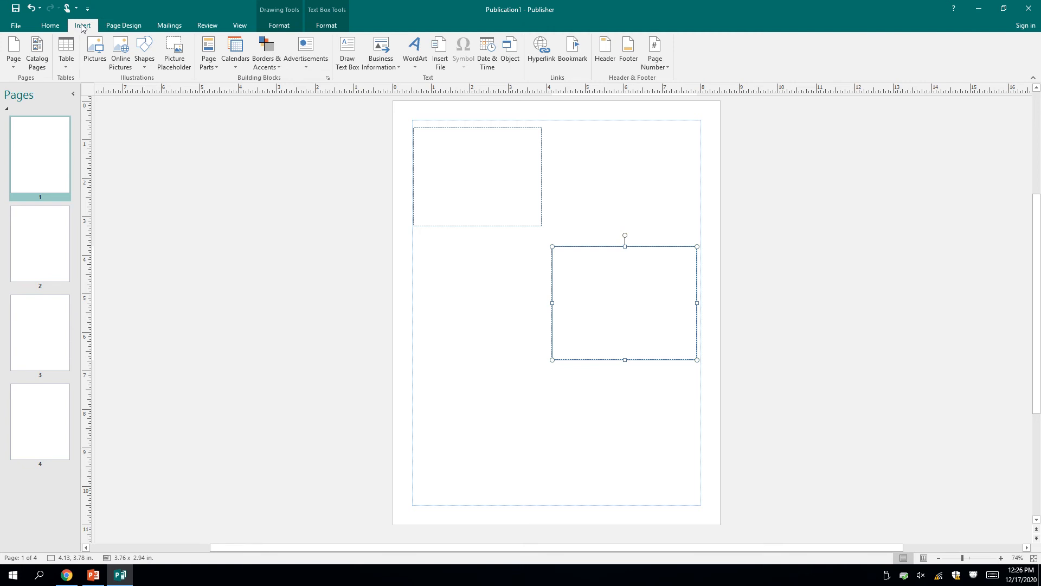
Draw a text box about 3.65 x 2.54 in. in the page's upper right and one about 3.25 x 3.00 in. at middle left.
click(350, 54)
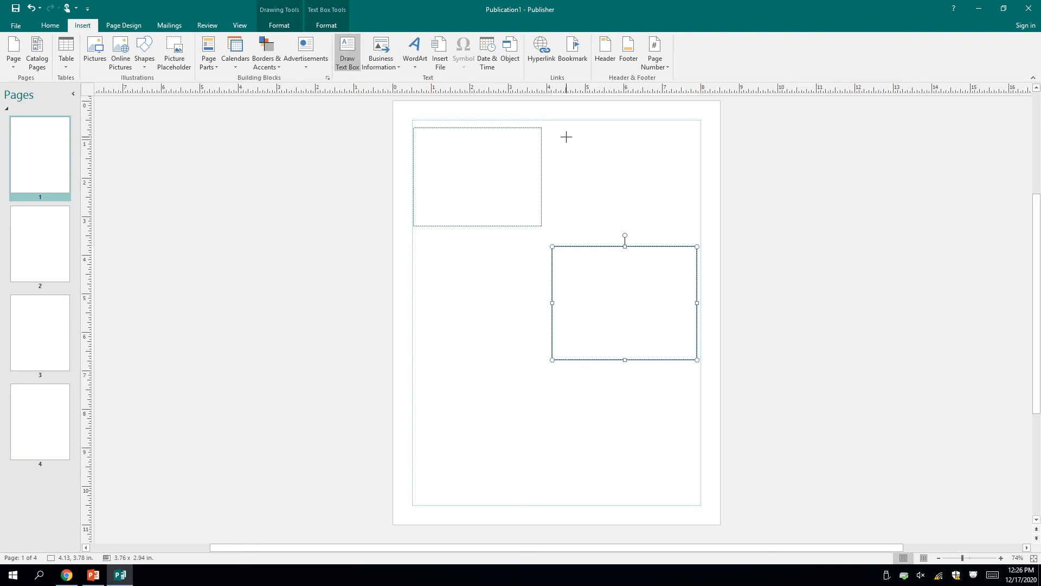
drag(557, 129, 700, 230)
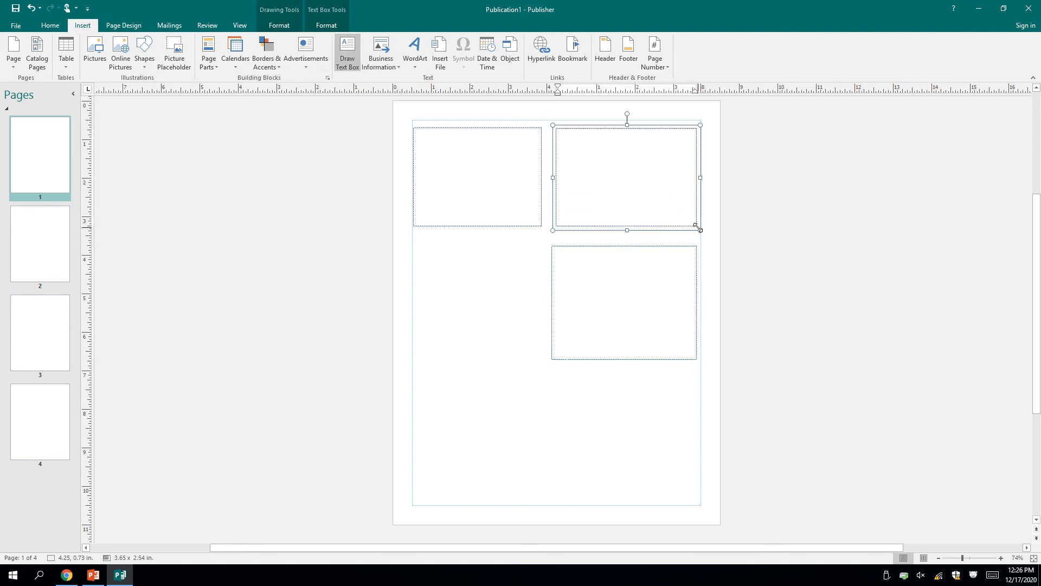
click(83, 25)
click(348, 60)
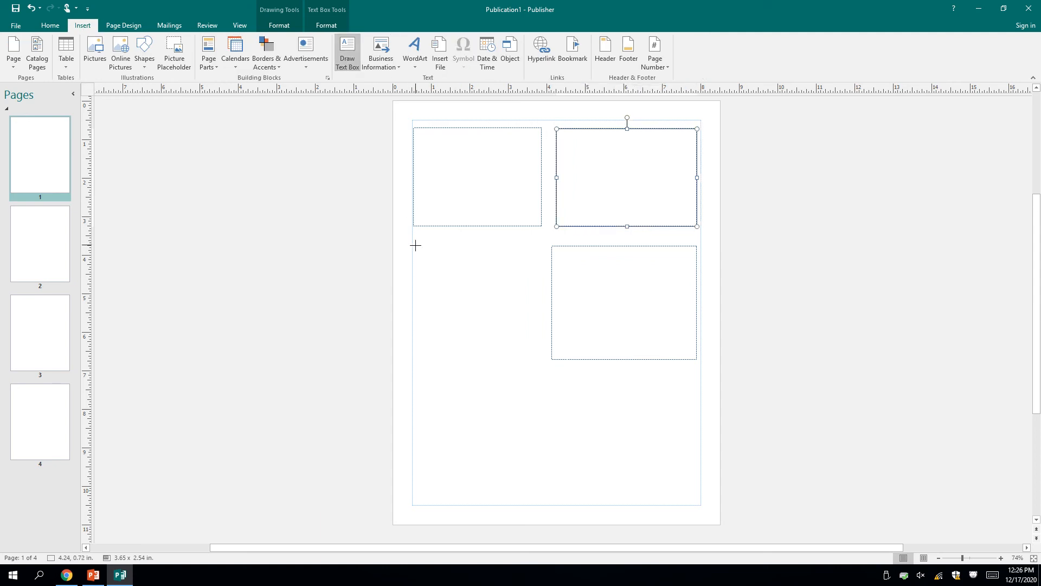
mouse_move(415, 245)
mouse_down()
mouse_move(456, 267)
mouse_move(530, 365)
mouse_move(541, 362)
mouse_up()
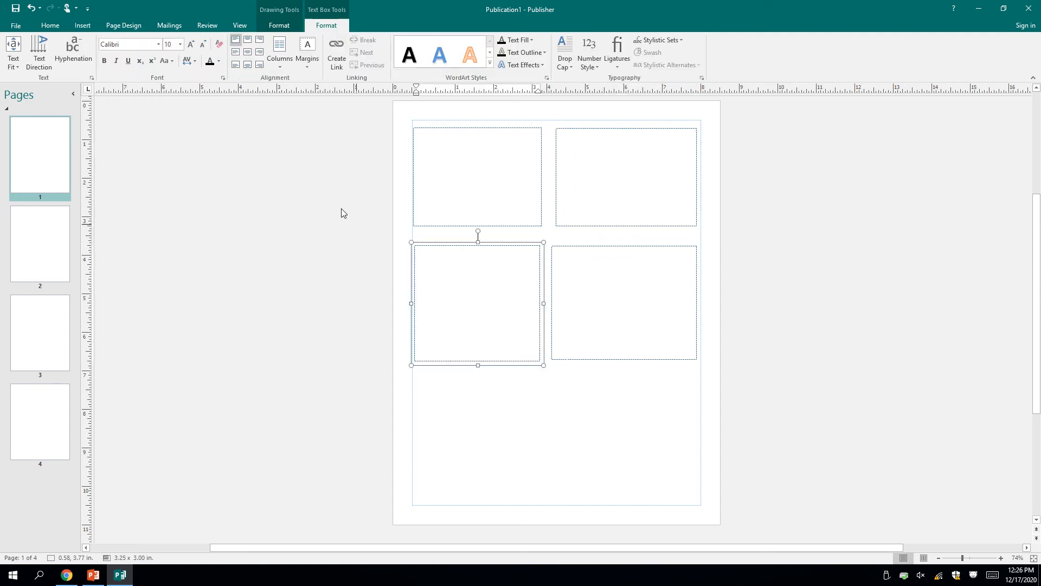
Draw two text boxes side by side along the page's bottom, about 3.22 x 2.72 in. and 3.68 x 2.73 in.
click(83, 25)
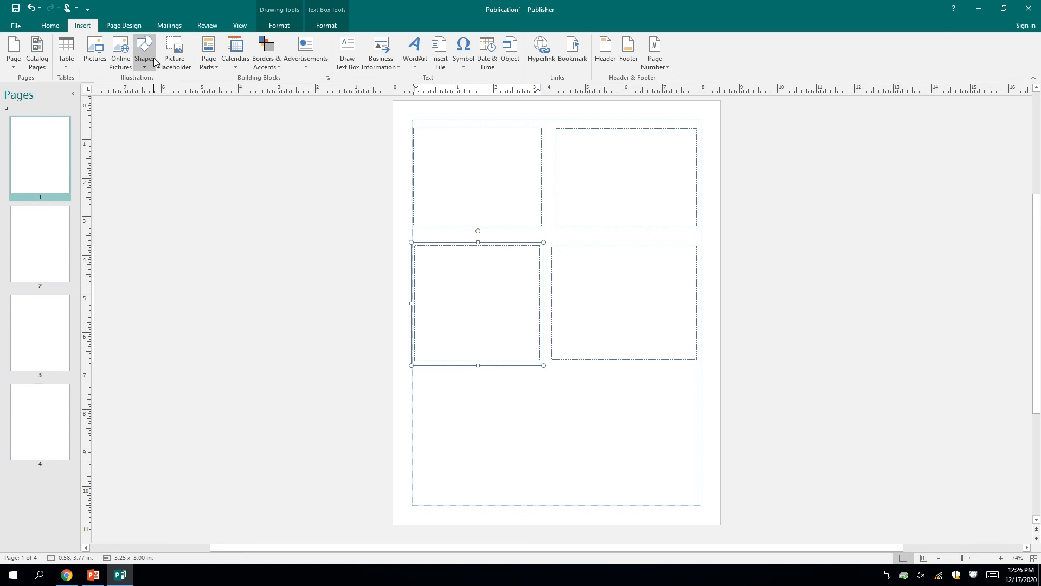
click(347, 54)
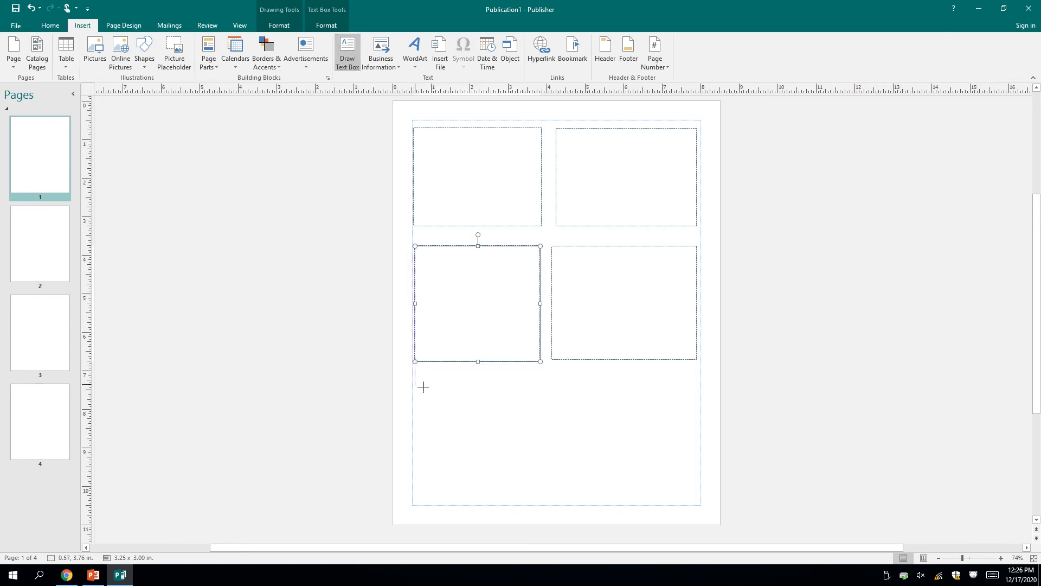
drag(416, 384, 541, 489)
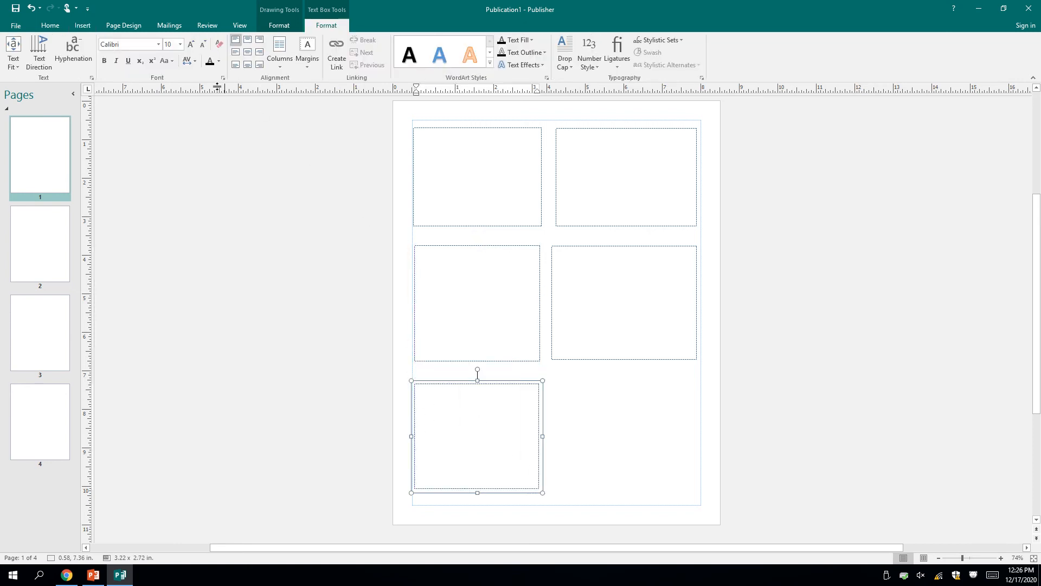
click(83, 25)
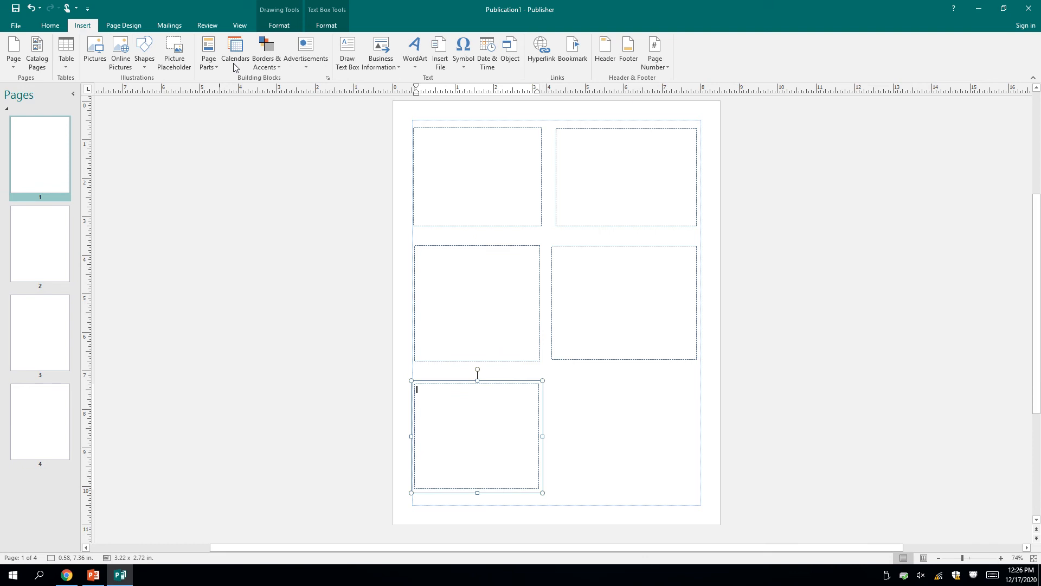
click(348, 54)
drag(555, 384, 697, 490)
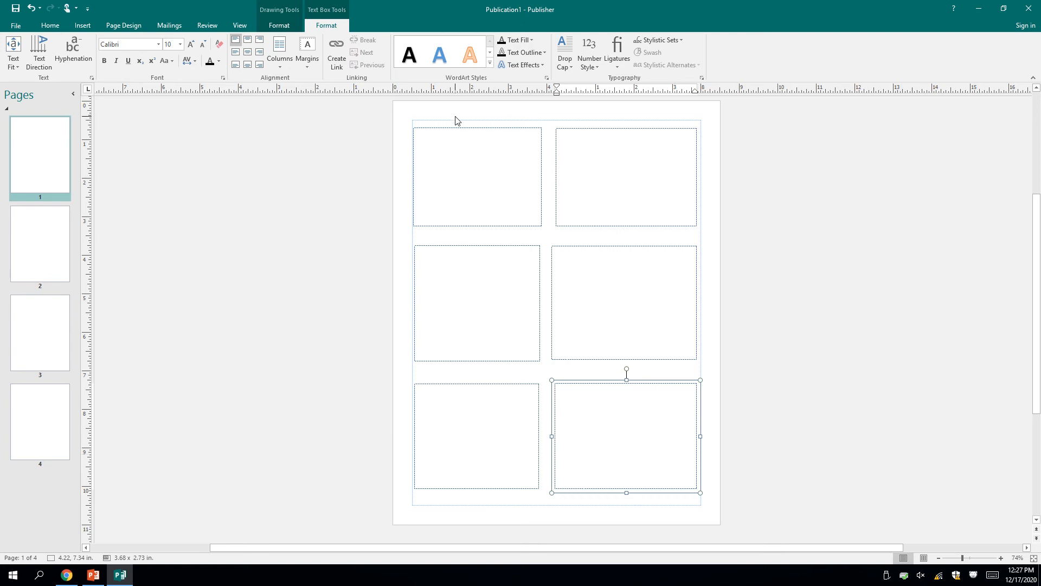
Select the page's upper-left text box and fill it with the orange Accent 2 scheme color.
click(448, 129)
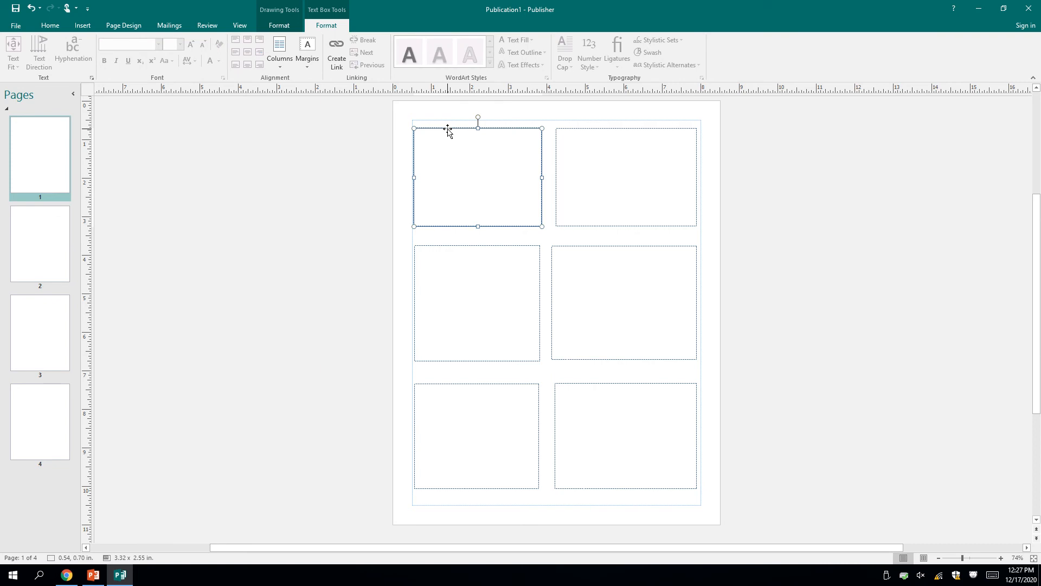
click(336, 152)
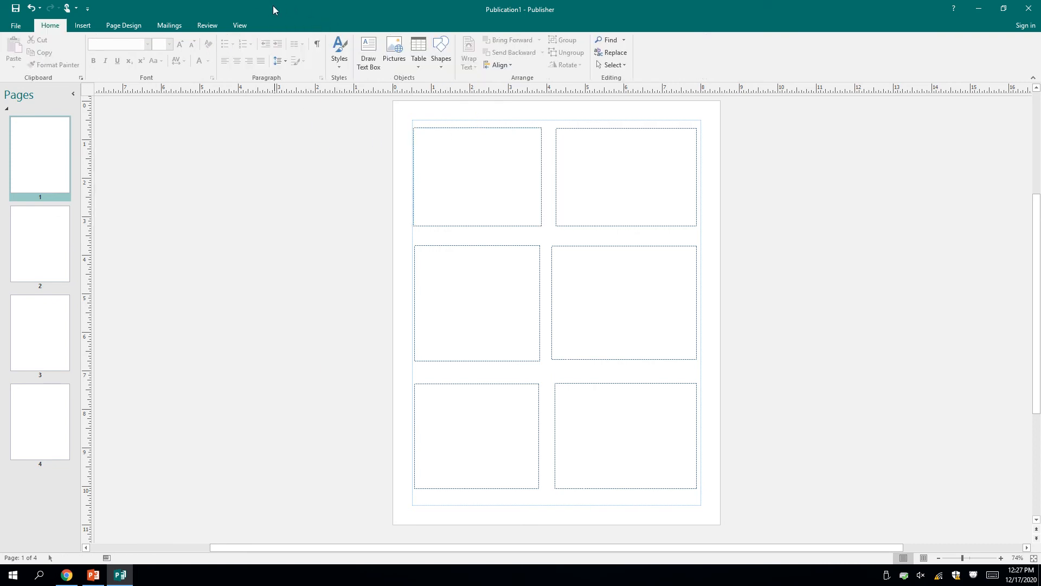
click(438, 126)
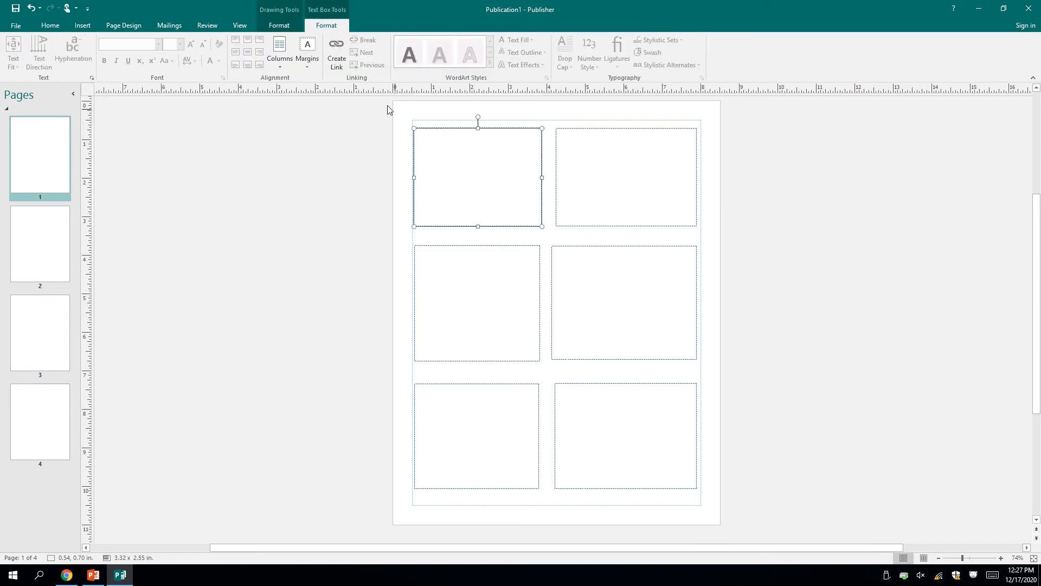
click(279, 27)
click(325, 25)
click(279, 25)
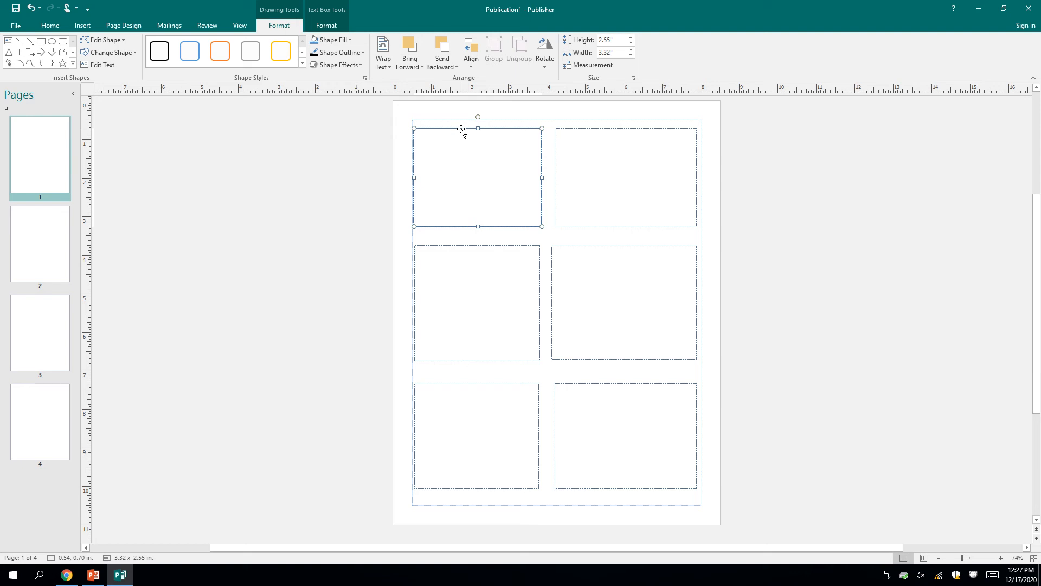
click(348, 41)
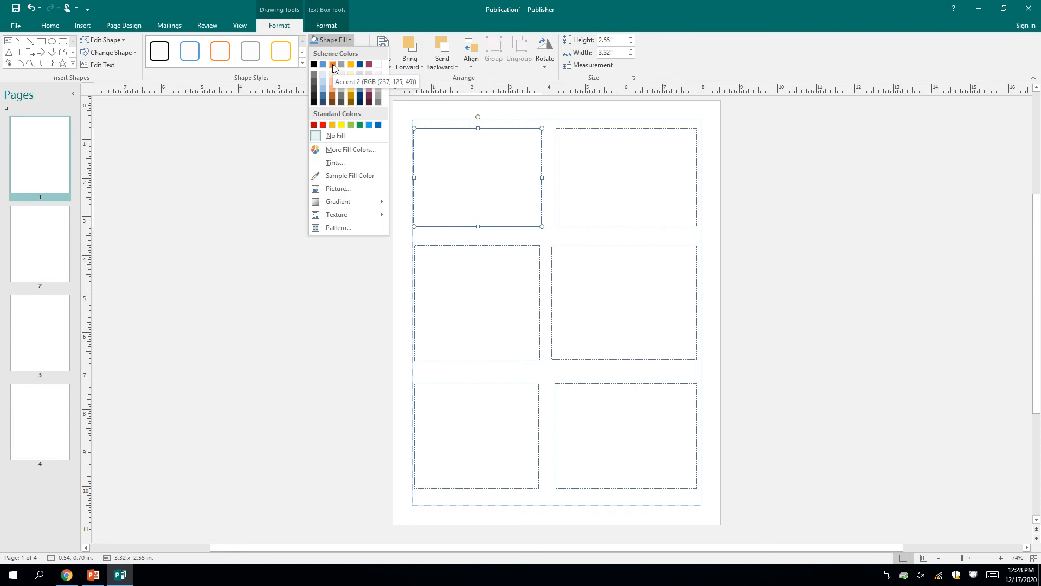
click(333, 64)
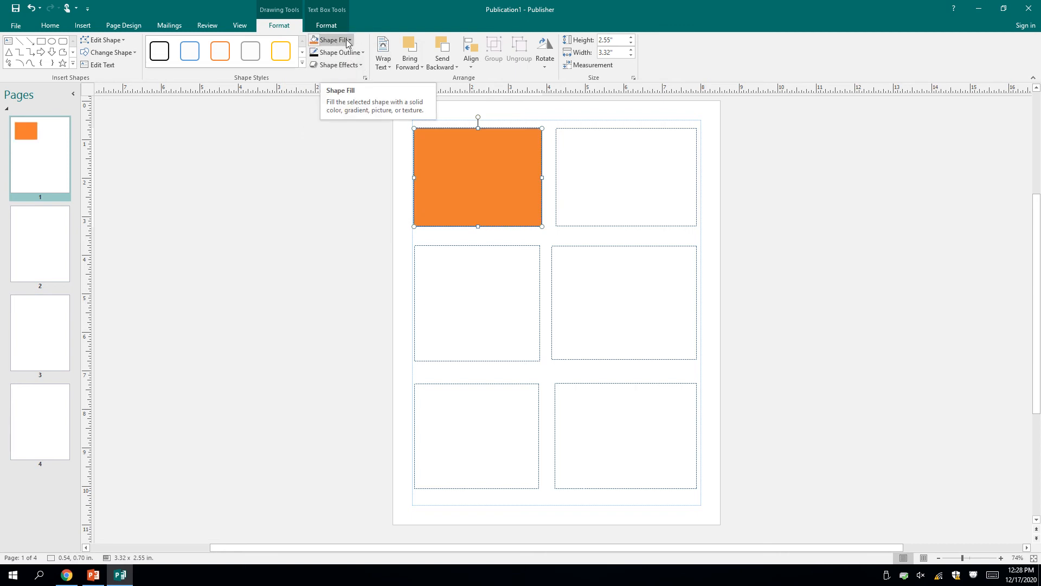
Refill the page's upper-left text box with a medium blue shade from the scheme colors.
click(348, 41)
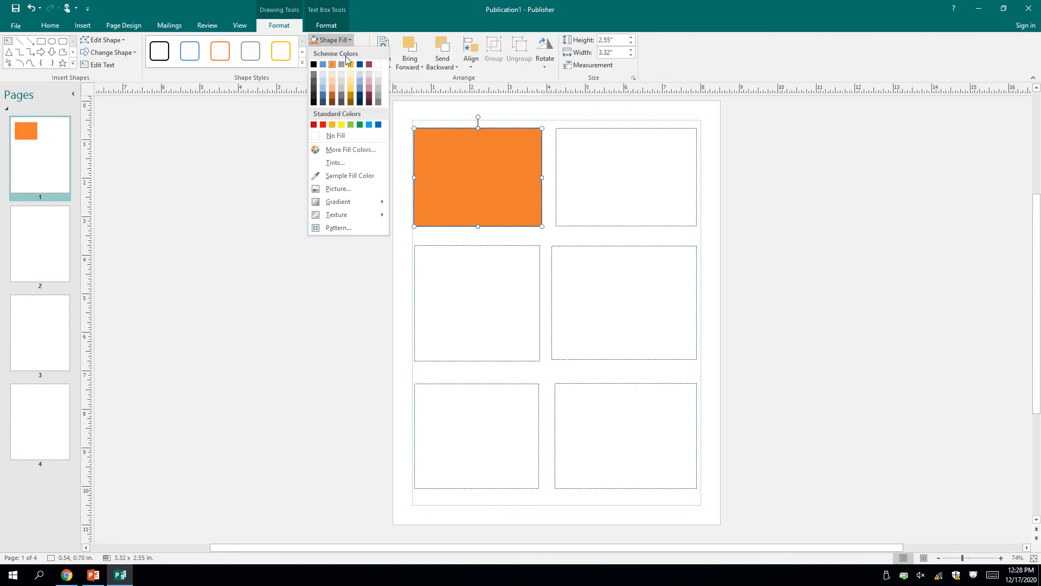
click(360, 88)
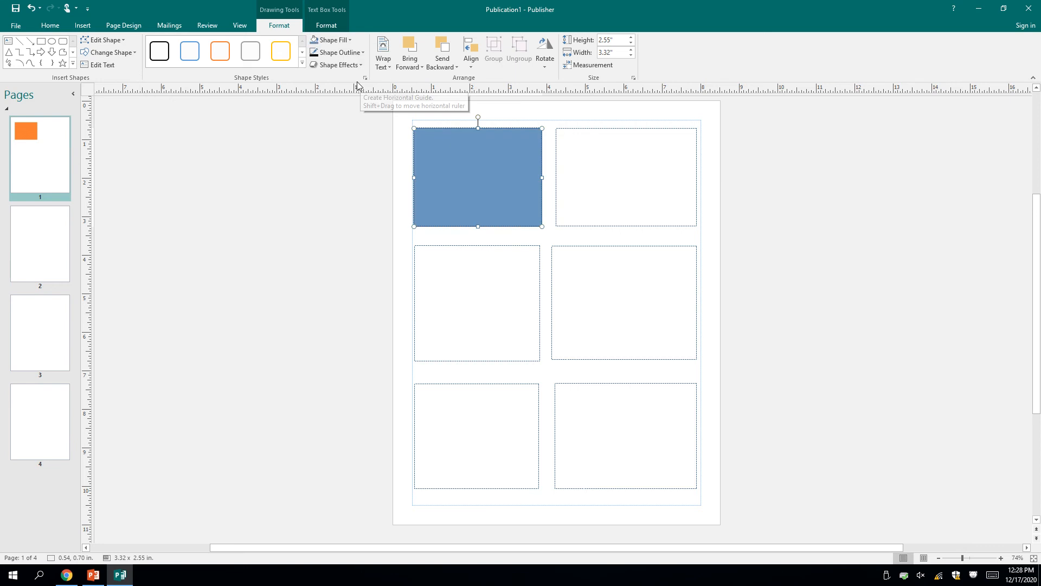
Open the additional fill colors for the upper-left text box and try several custom colors, including a green and a light purple.
click(344, 40)
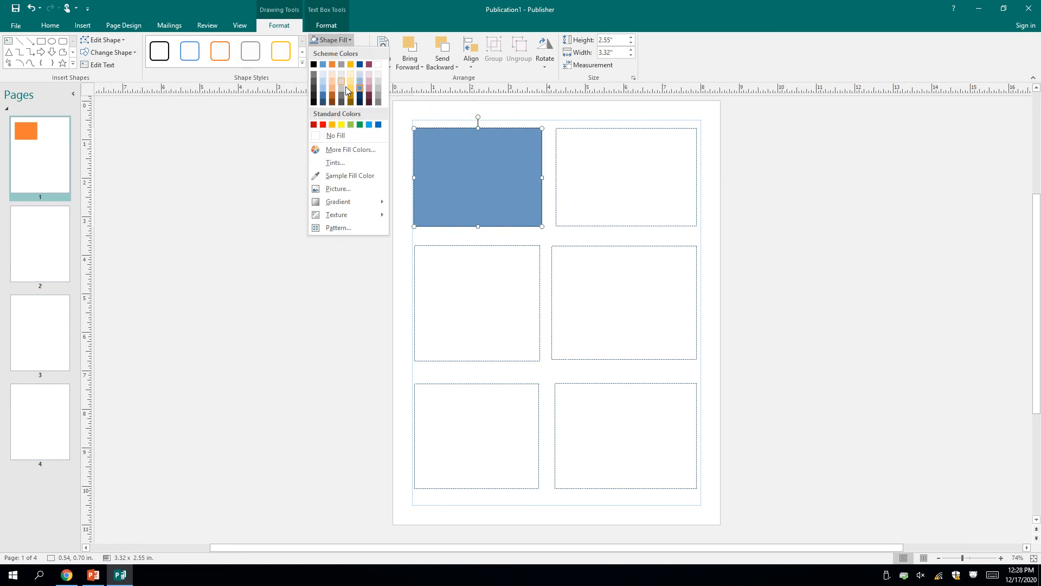
click(341, 150)
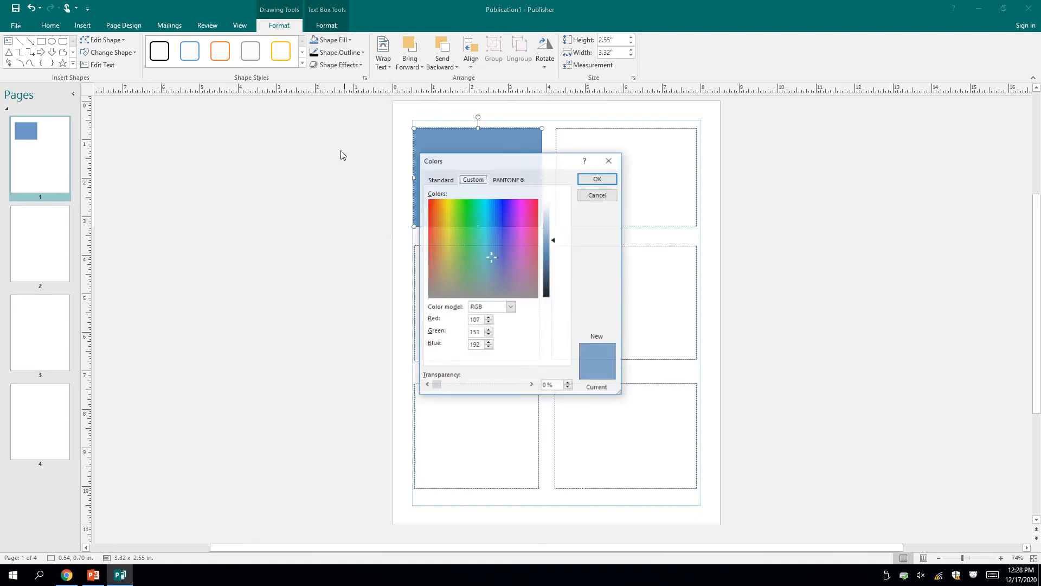
click(500, 235)
click(472, 219)
click(461, 219)
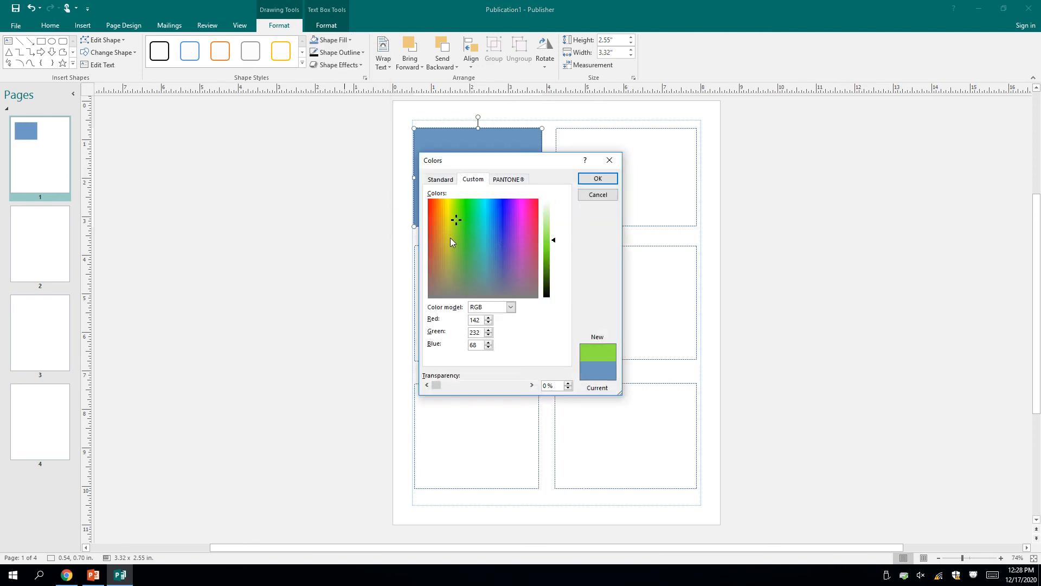
click(450, 236)
click(507, 246)
click(443, 181)
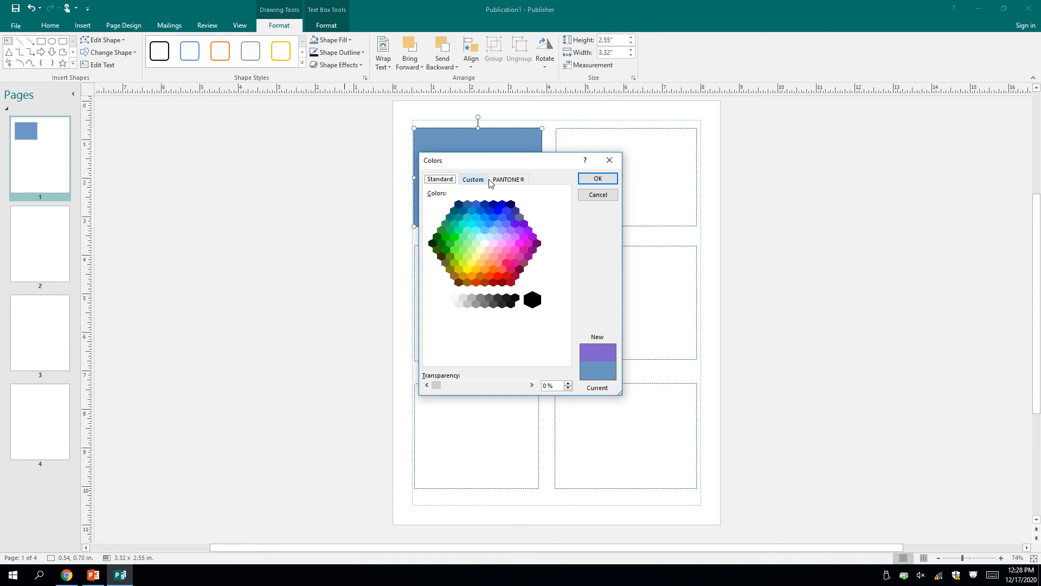
Pick a purple from the PANTONE color wheel and apply it to the upper-left text box as RGB 102, 57, 183.
click(508, 179)
click(479, 216)
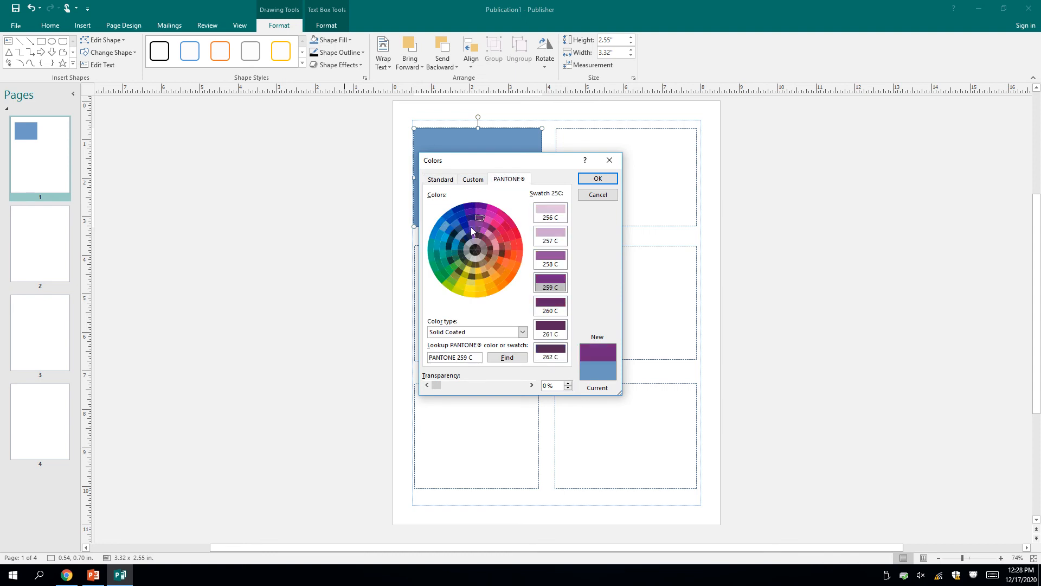
click(471, 227)
click(473, 180)
click(444, 179)
click(466, 181)
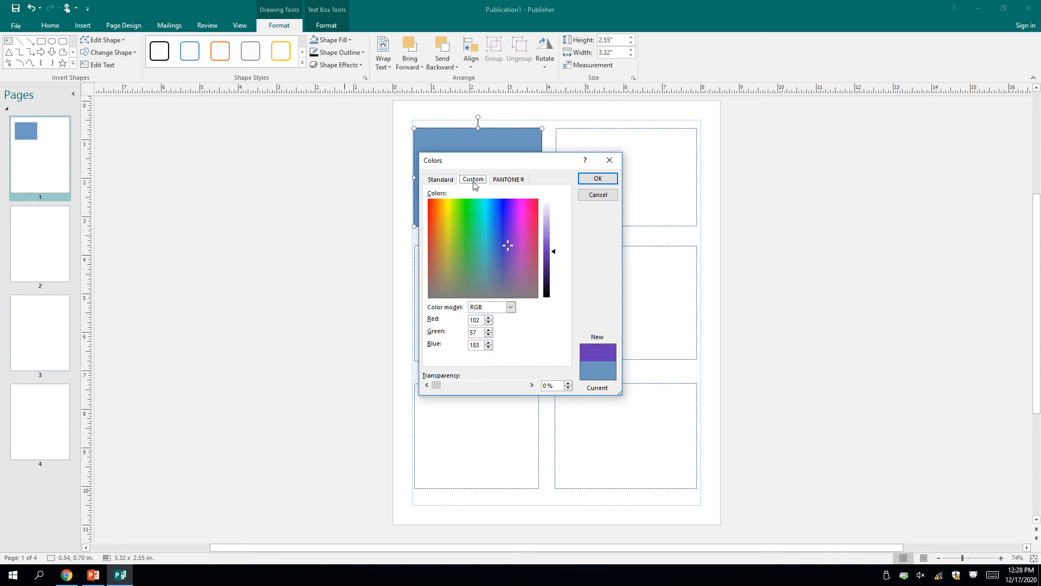
click(597, 180)
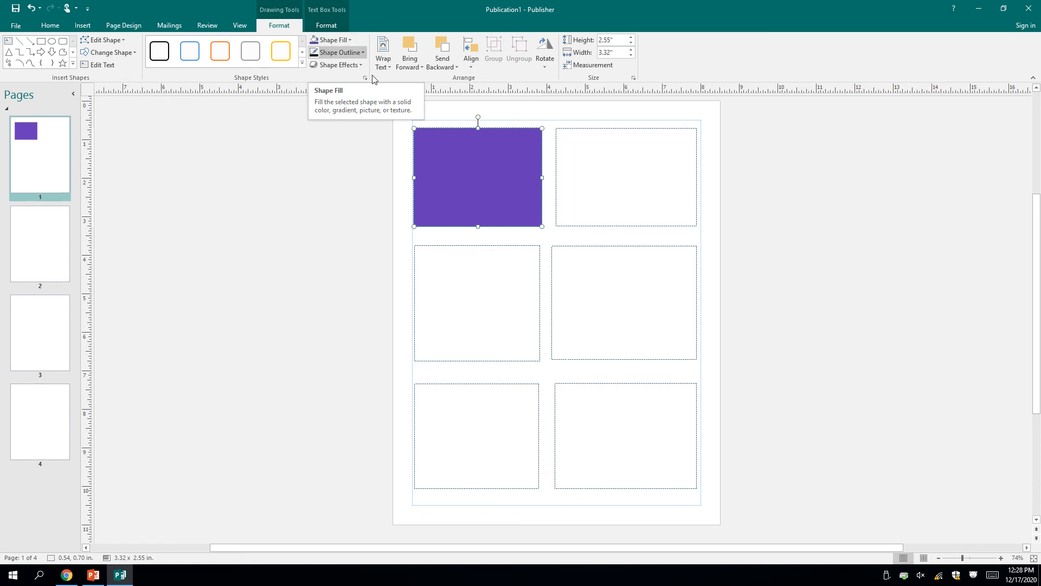
Fill the middle-right text box with the orange Accent 2 scheme color.
click(576, 246)
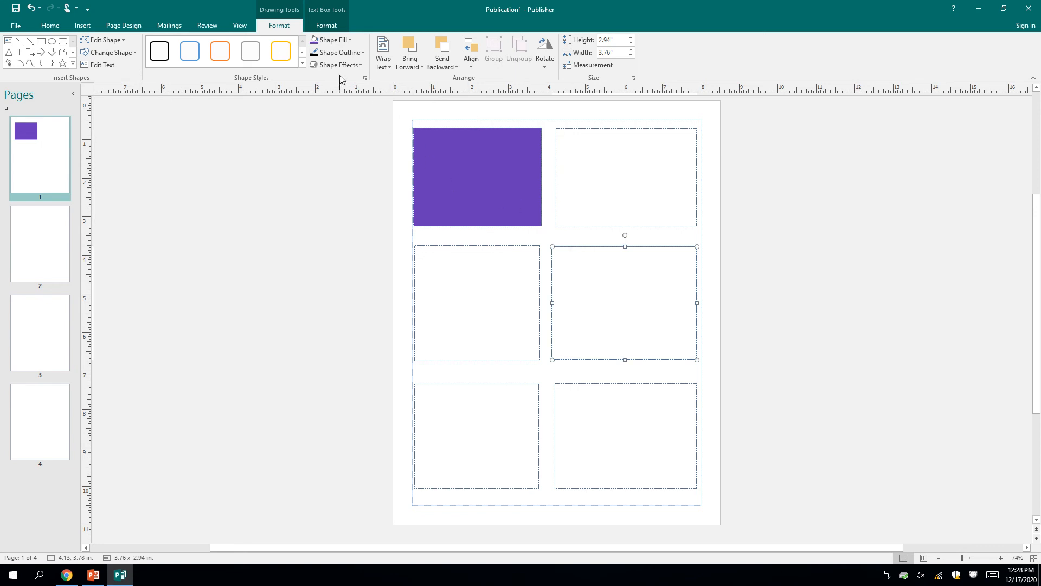
click(314, 44)
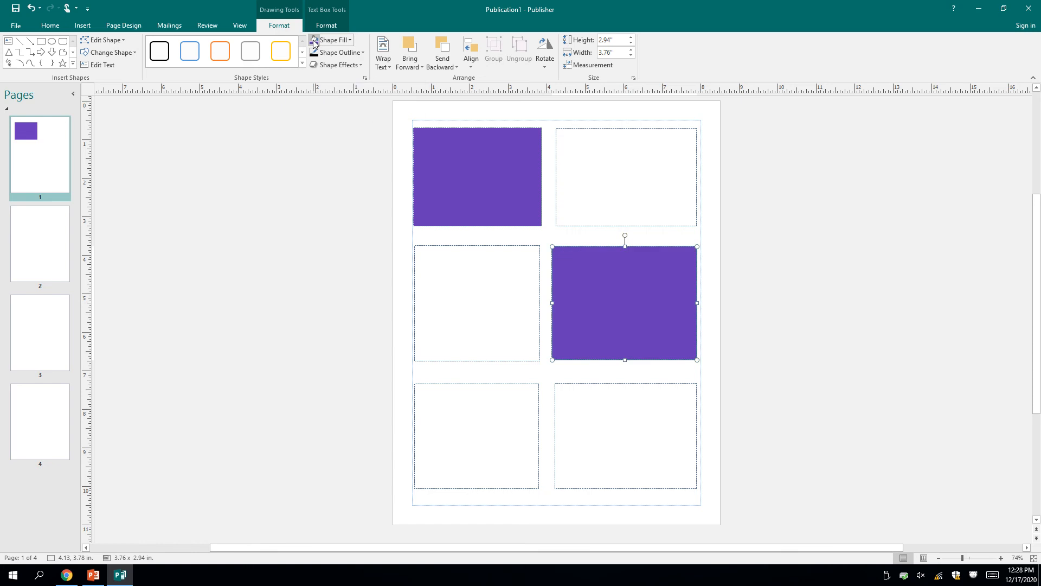
click(341, 42)
click(332, 64)
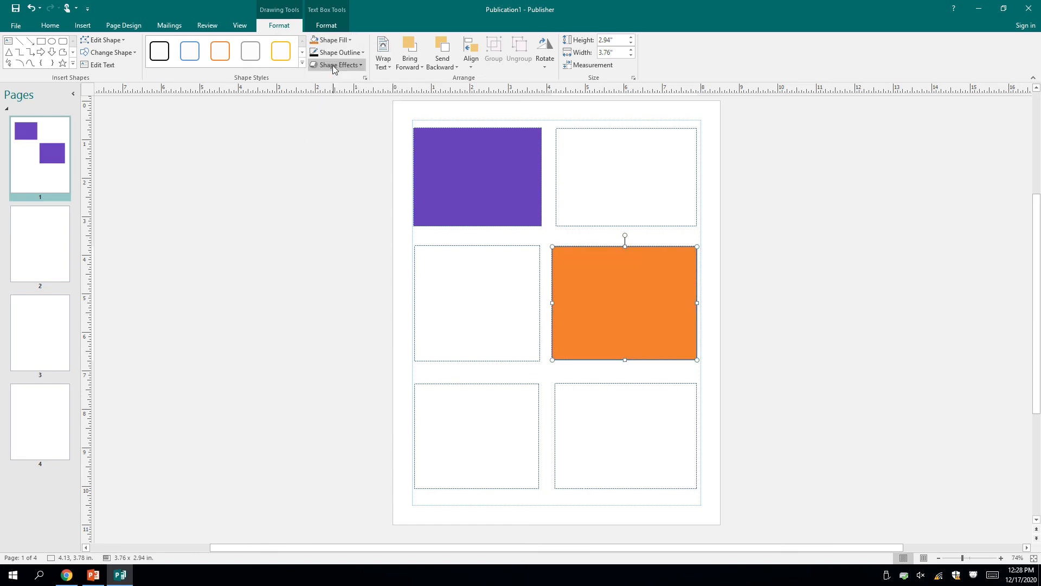
Fill the upper-right text box with a light blue scheme shade and the middle-left one with the standard green.
click(563, 129)
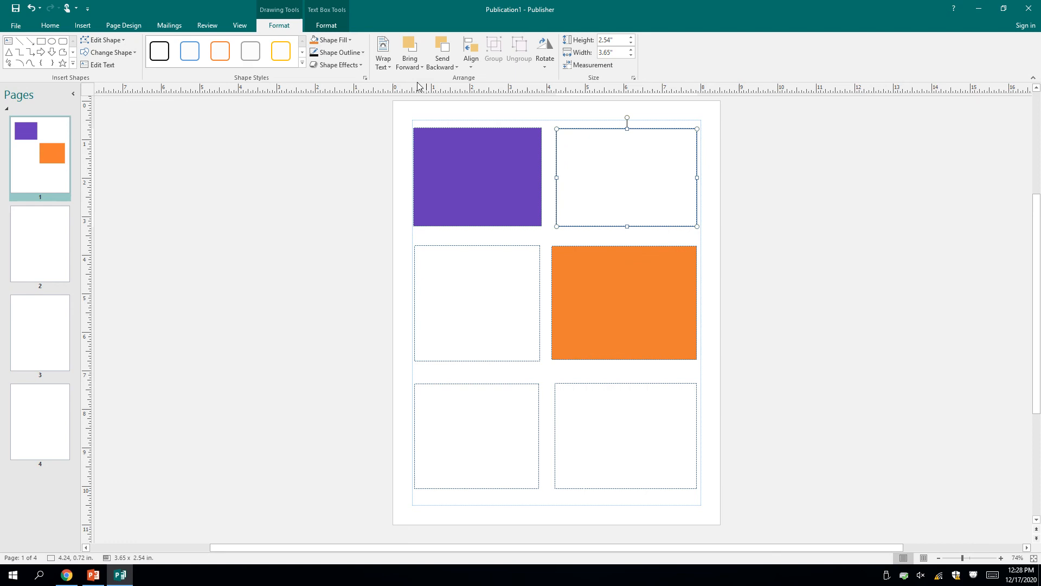
click(338, 41)
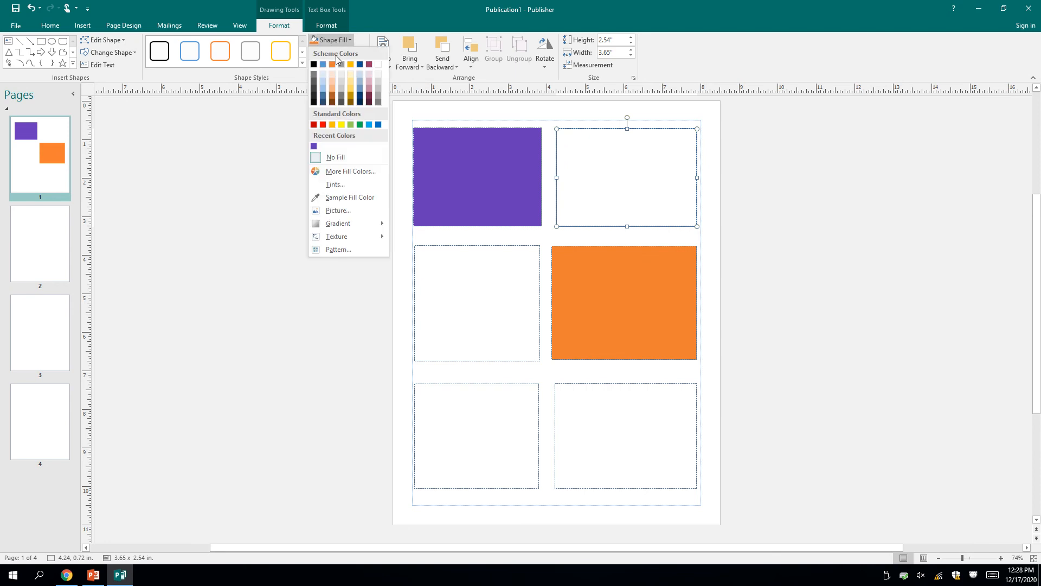
click(361, 81)
click(441, 248)
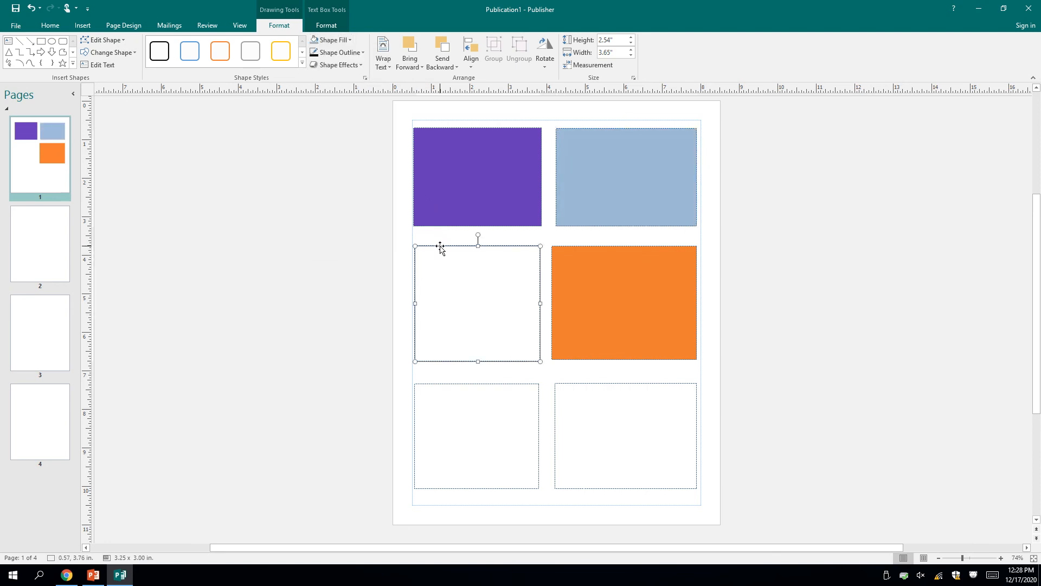
click(334, 40)
click(360, 126)
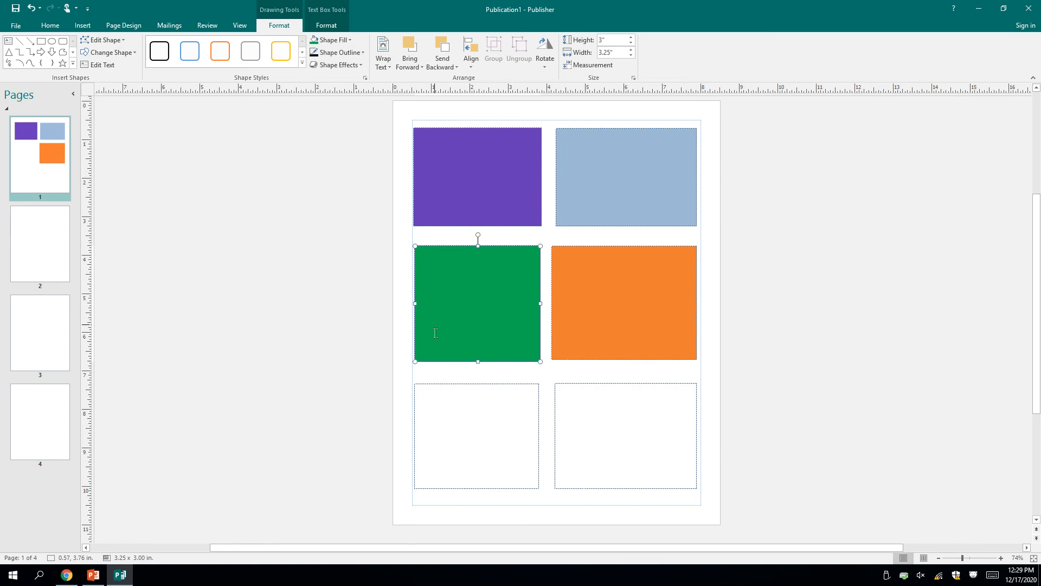
Fill the lower-left text box with a dark blue scheme shade and the lower-right one with a light yellow scheme shade.
click(443, 386)
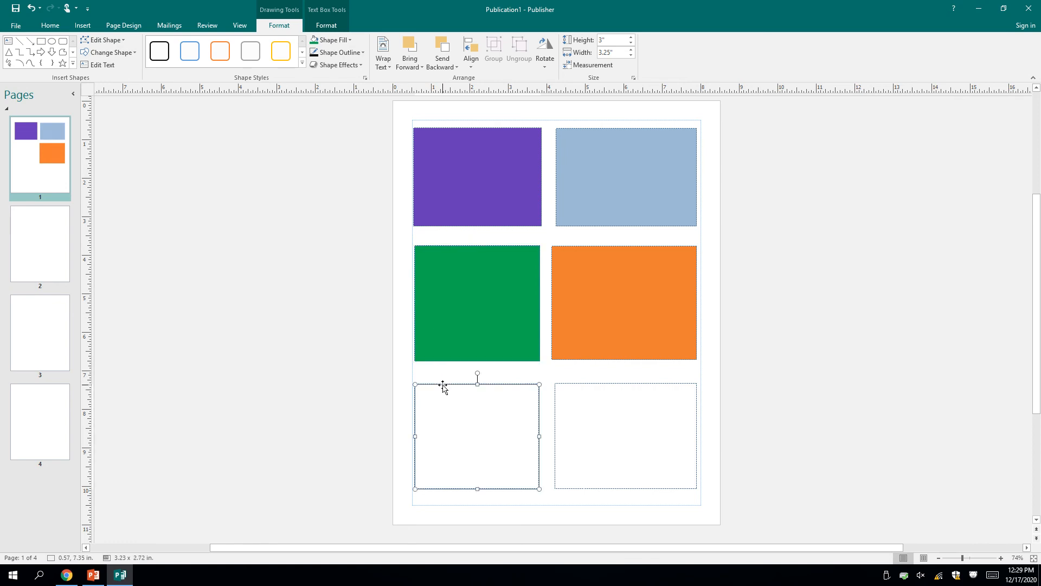
click(333, 40)
click(359, 102)
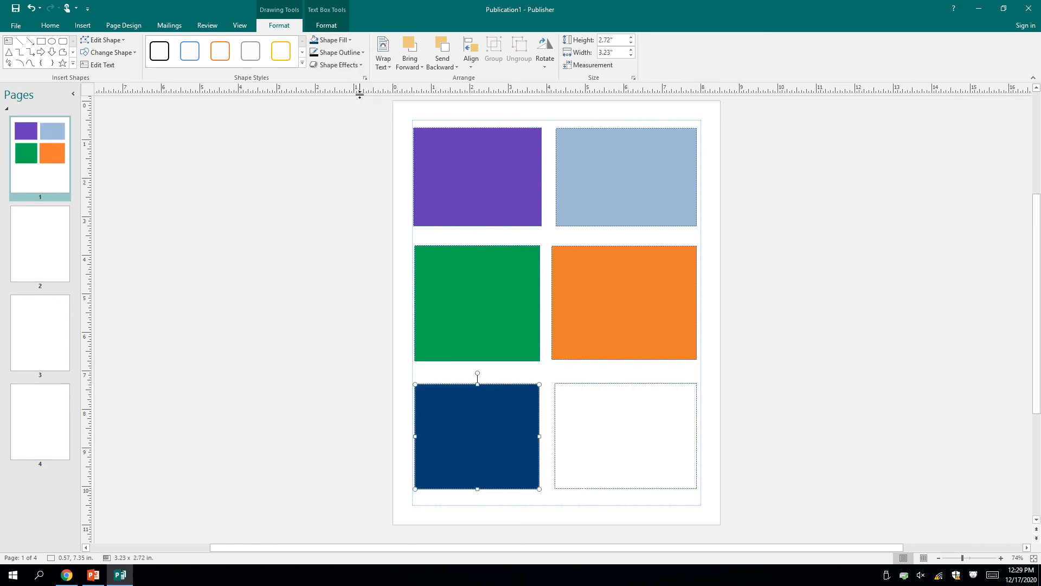
click(572, 382)
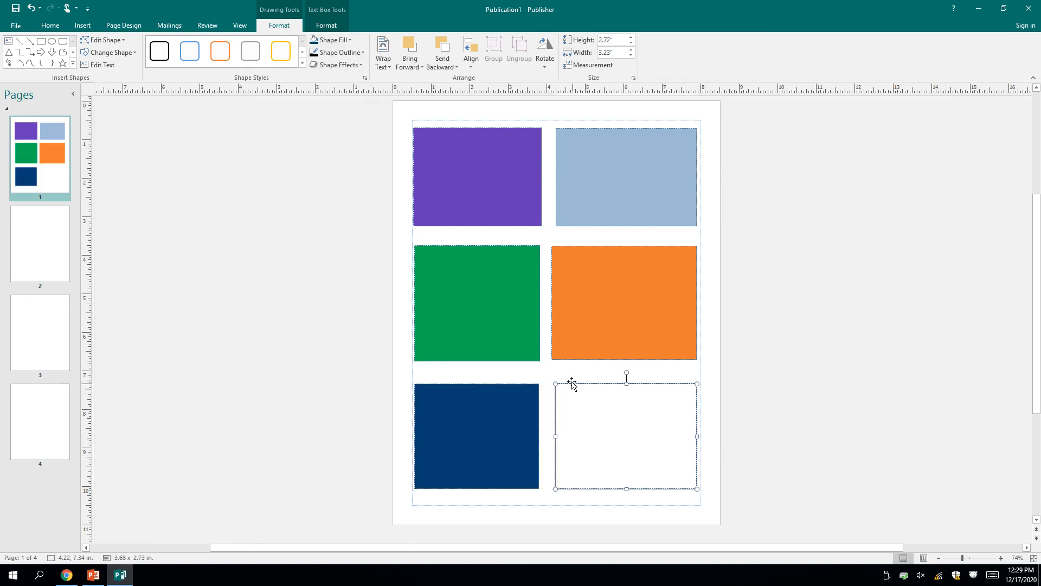
click(341, 40)
click(351, 82)
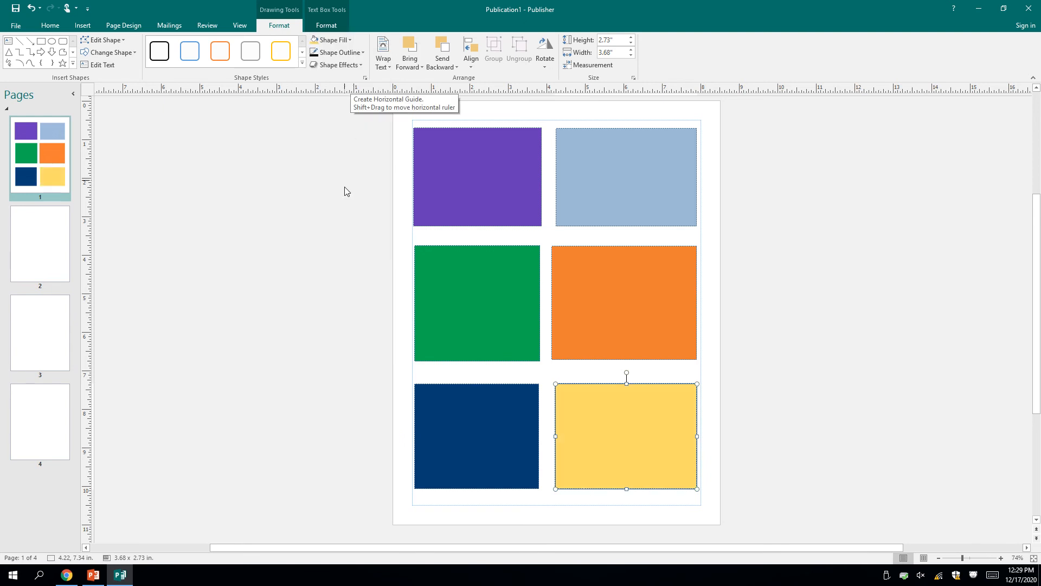
click(355, 212)
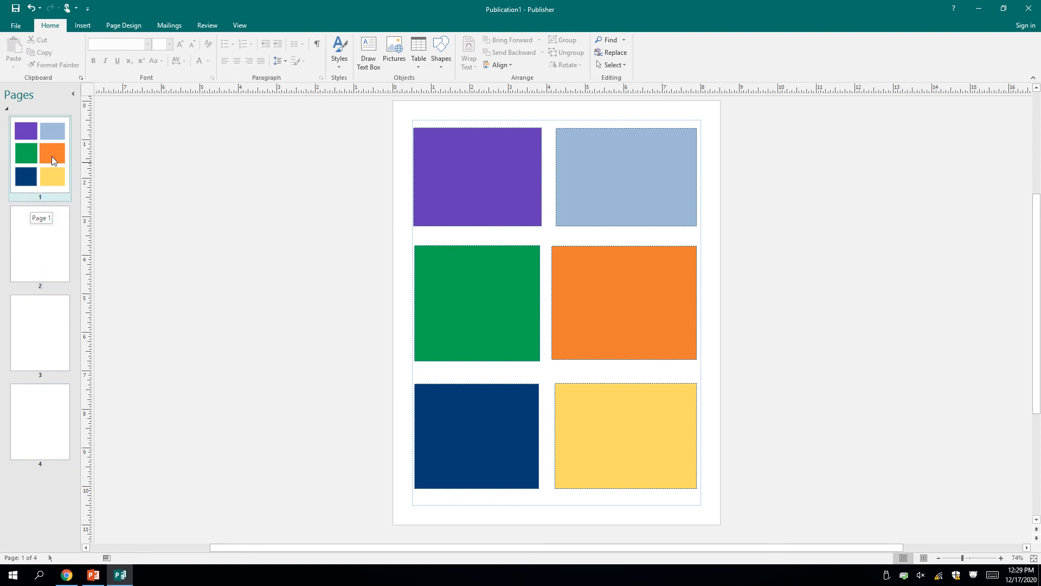
On page 2, draw a text box about 3.84 x 1.65 in. at the upper left and one about 4.69 x 1.47 in. below it at right.
click(49, 246)
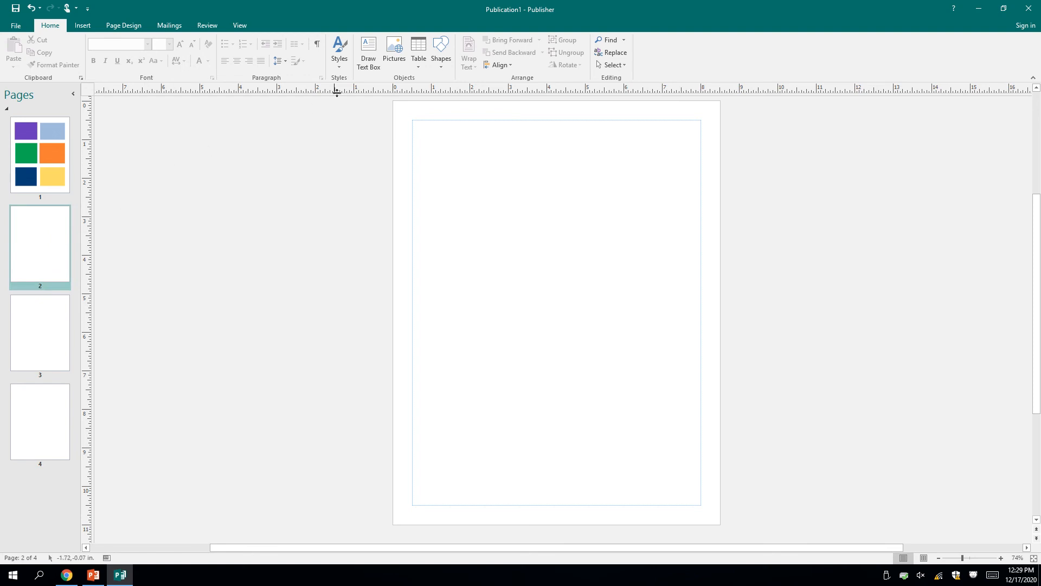
click(368, 52)
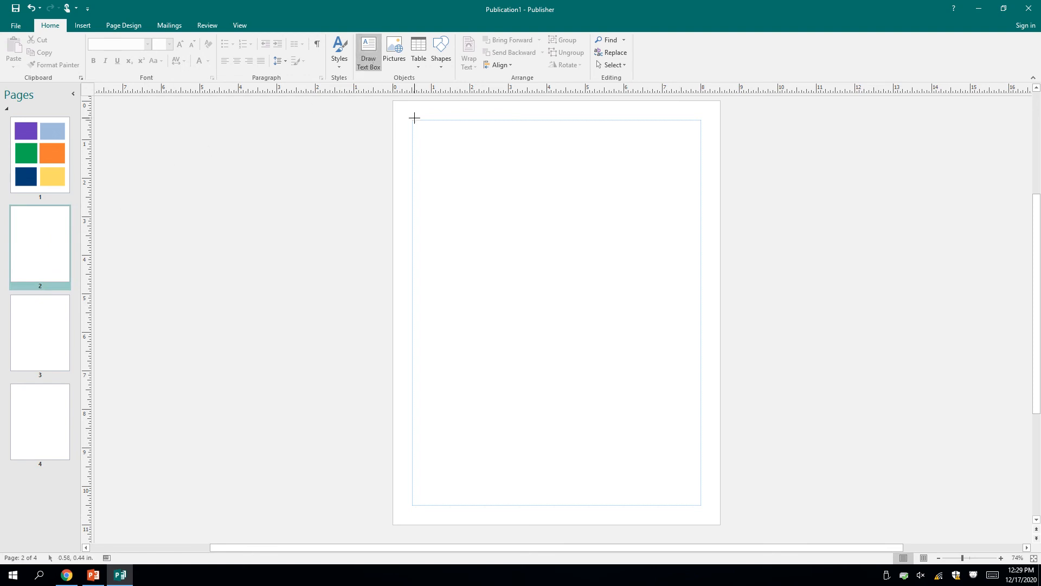
drag(414, 118, 564, 187)
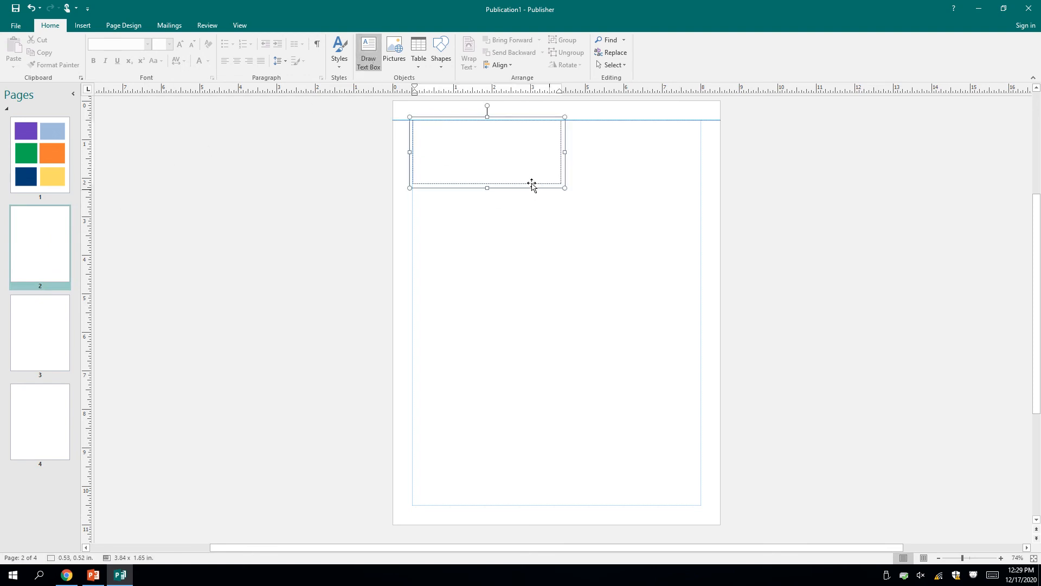
click(82, 26)
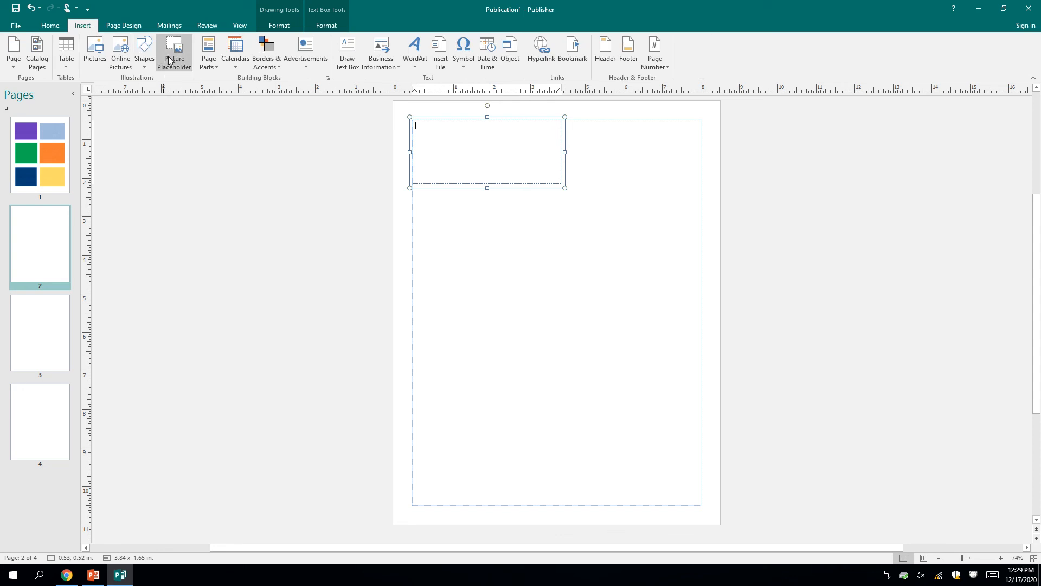
click(347, 53)
mouse_move(521, 198)
mouse_down()
mouse_move(711, 245)
mouse_move(707, 259)
mouse_up()
Draw a text box about 4.73 x 1.58 in. at middle left and one about 4.72 x 1.39 in. below it at the right margin.
click(83, 26)
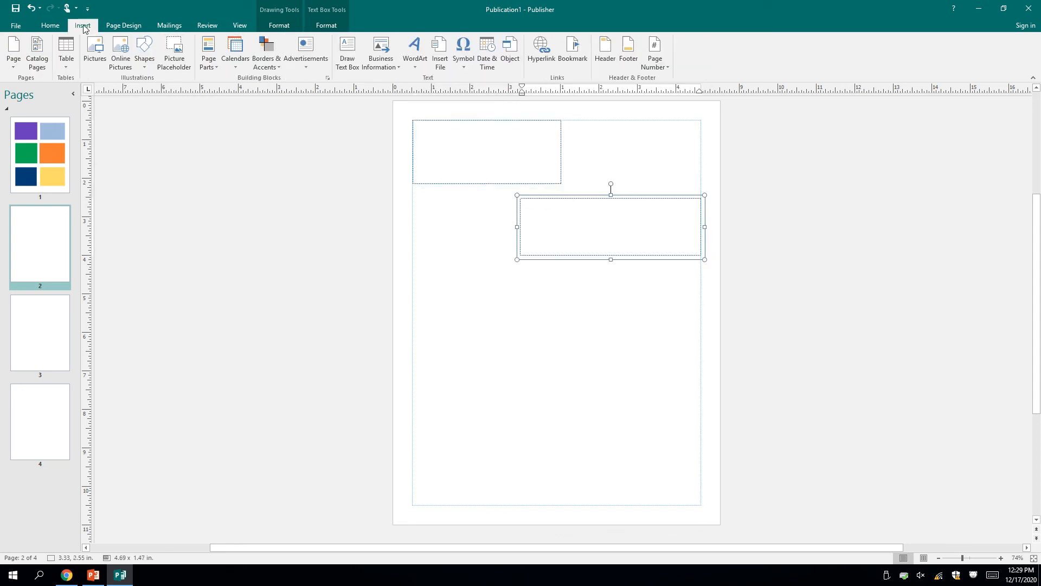
click(348, 53)
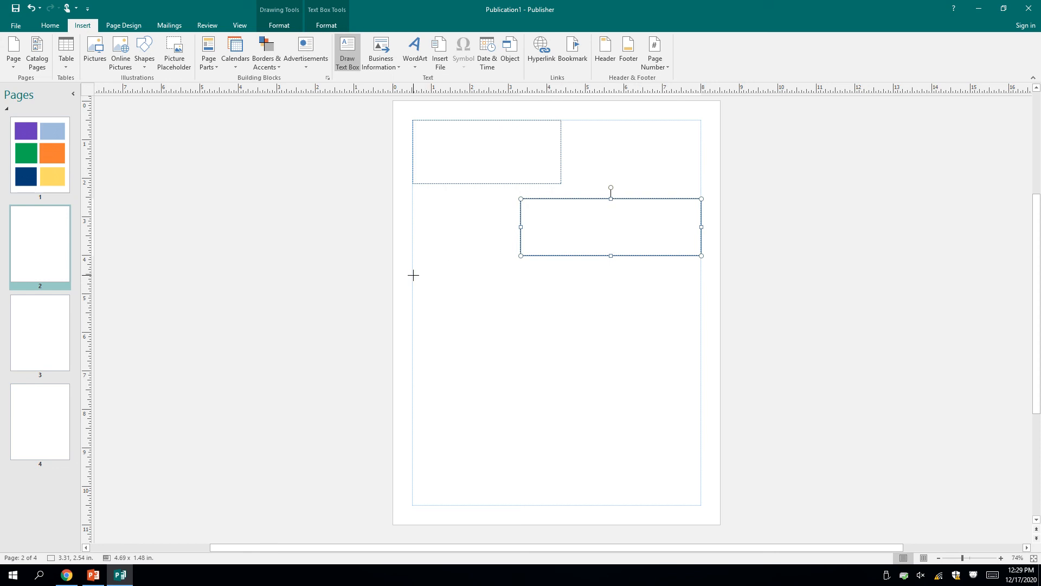
drag(412, 274, 595, 336)
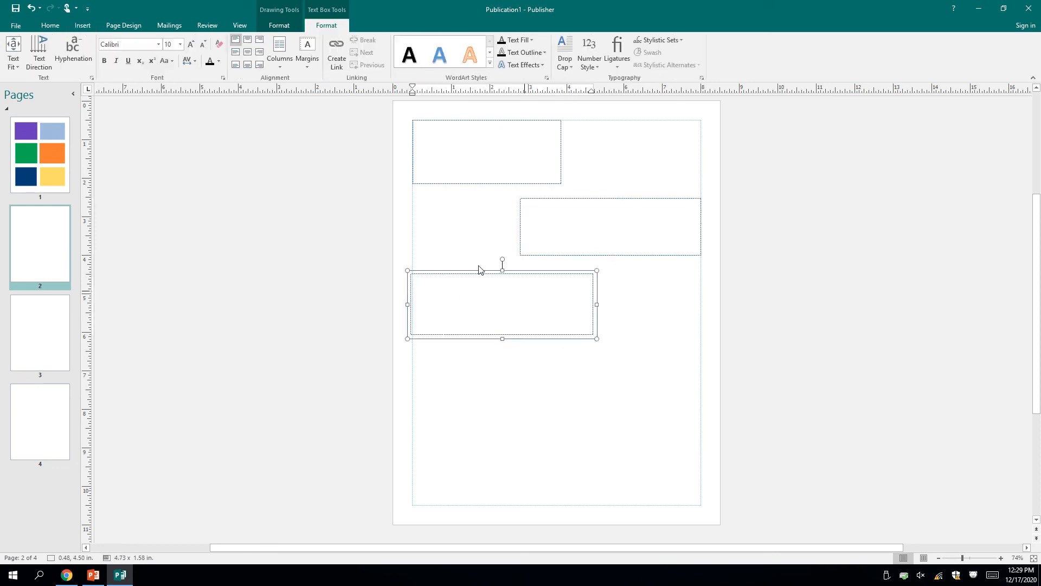
click(83, 25)
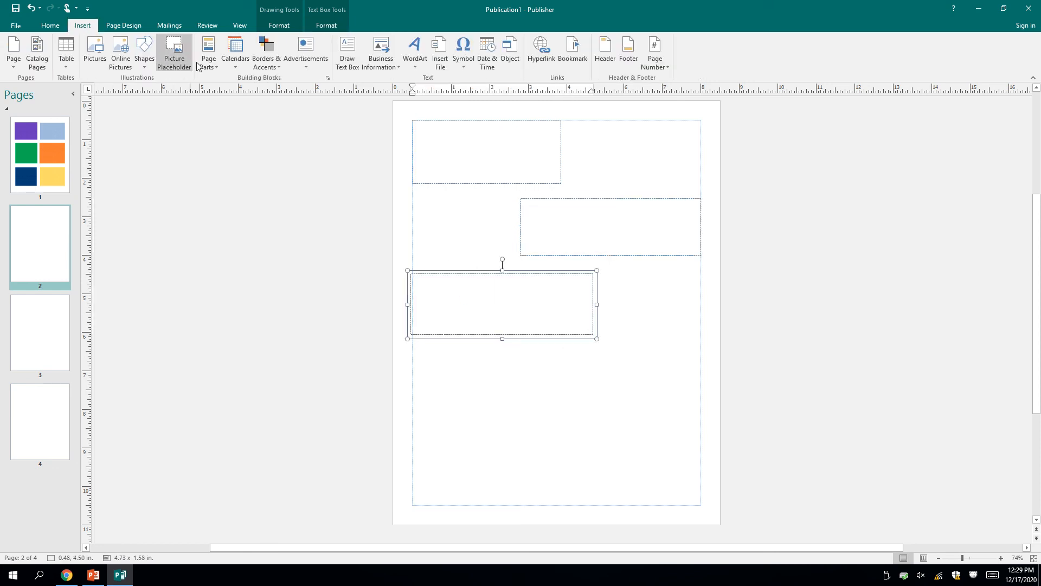
click(345, 56)
drag(515, 349, 704, 408)
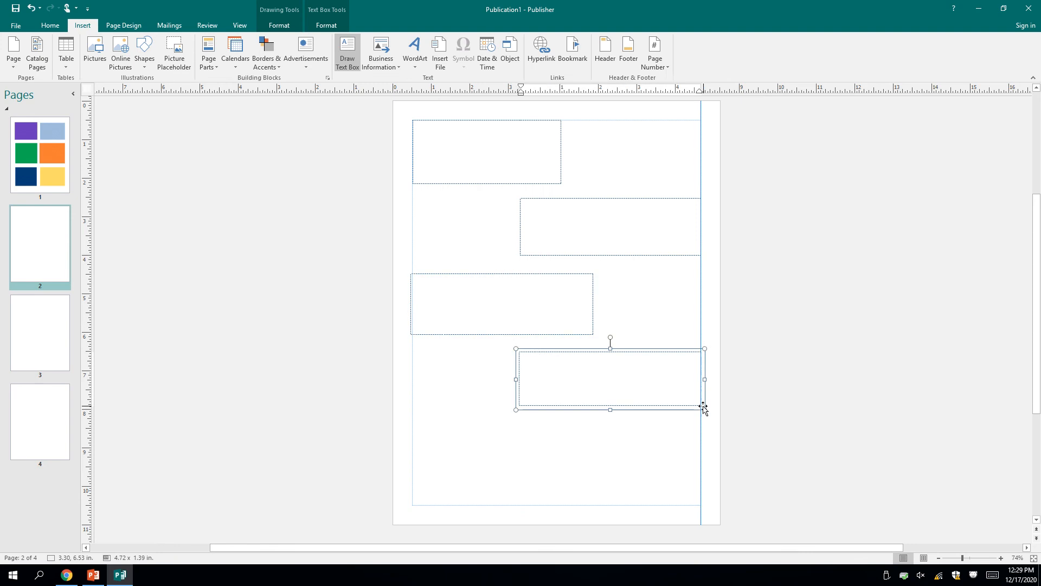
Draw two text boxes in page 2's bottom corners, about 2.79 x 2.34 in. at left and 3.13 x 2.27 in. at right.
click(83, 26)
click(347, 56)
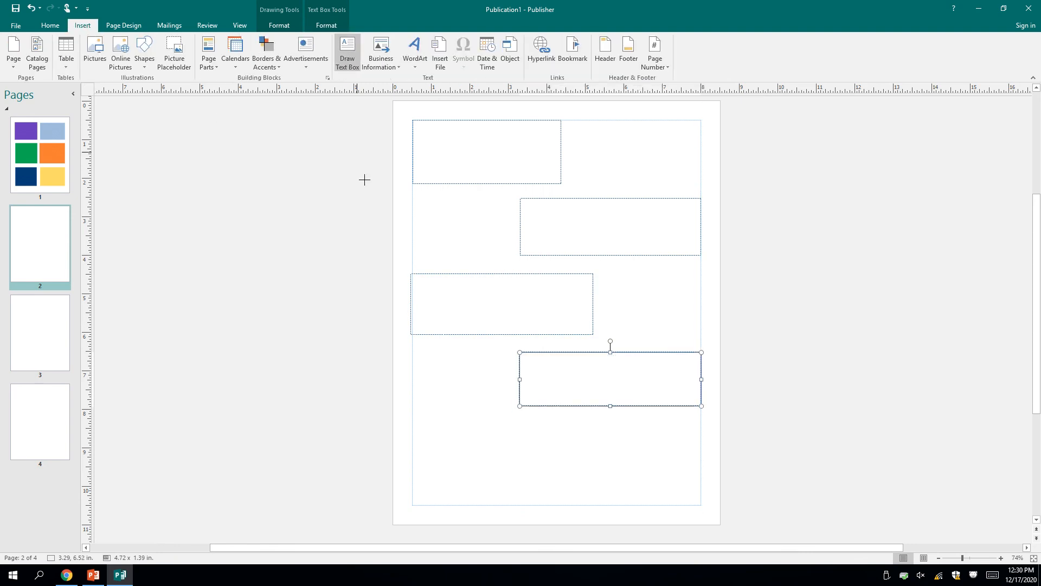
mouse_move(414, 415)
mouse_down()
mouse_move(505, 479)
mouse_move(522, 509)
mouse_up()
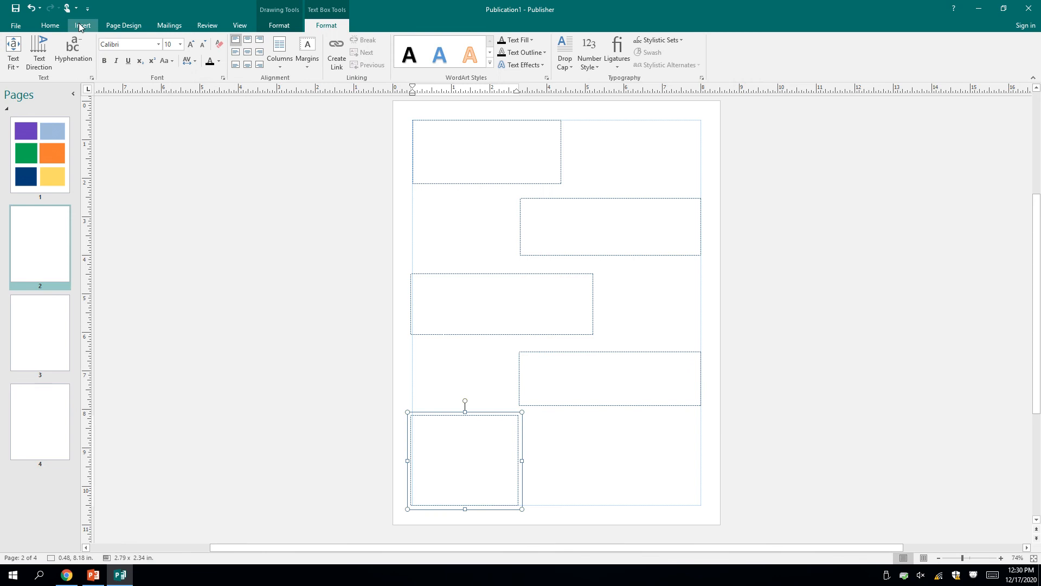
click(81, 25)
click(347, 56)
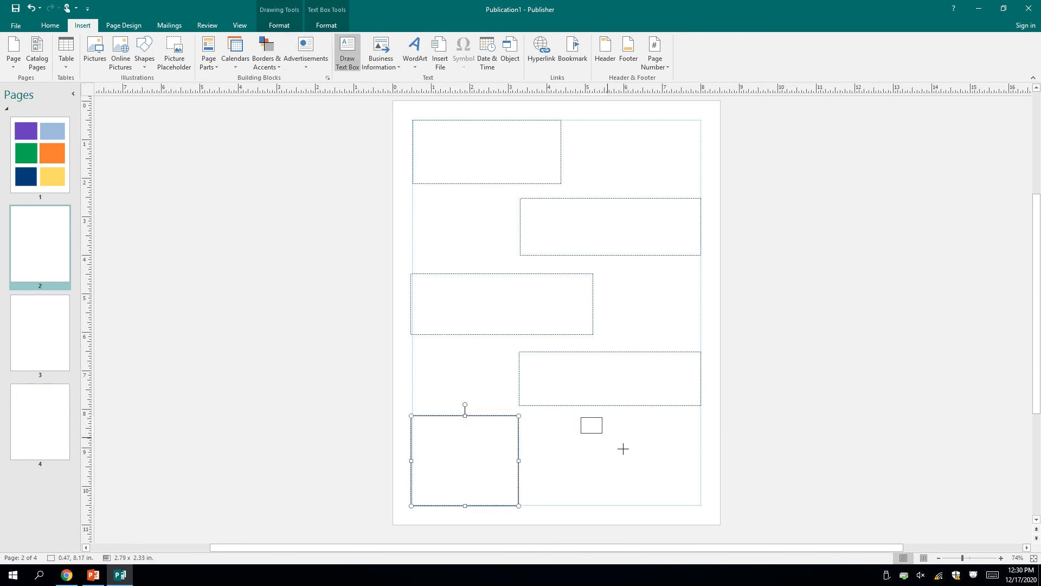
drag(623, 448, 705, 508)
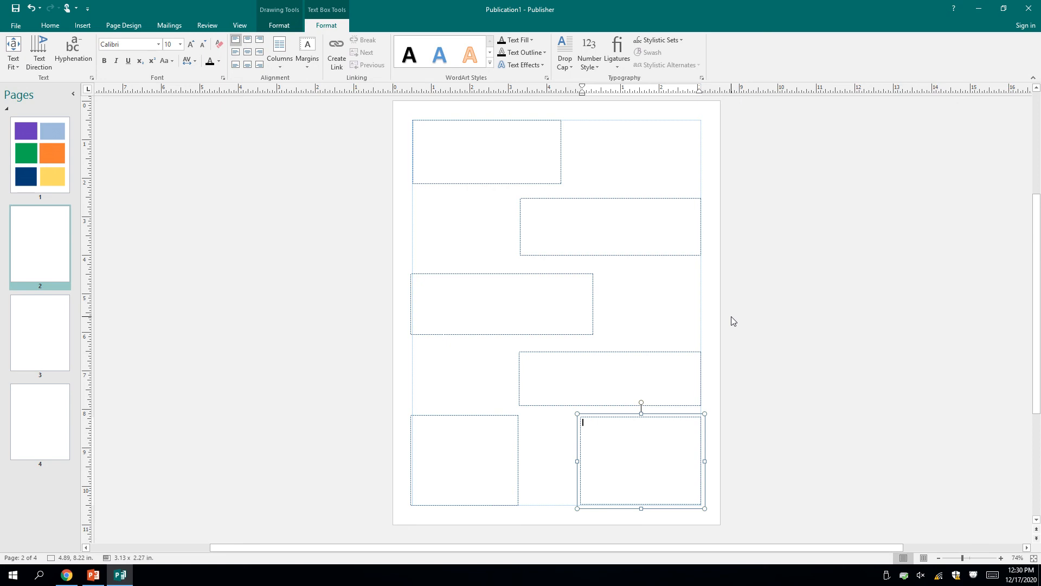
Fill the upper-left text box on page 2 with the plum scheme color.
click(561, 152)
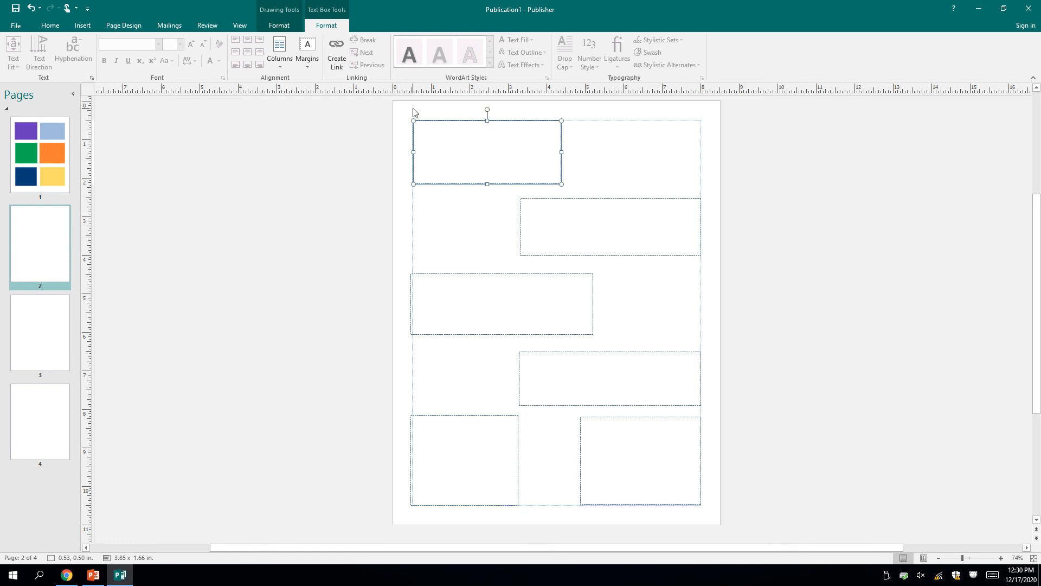
click(279, 26)
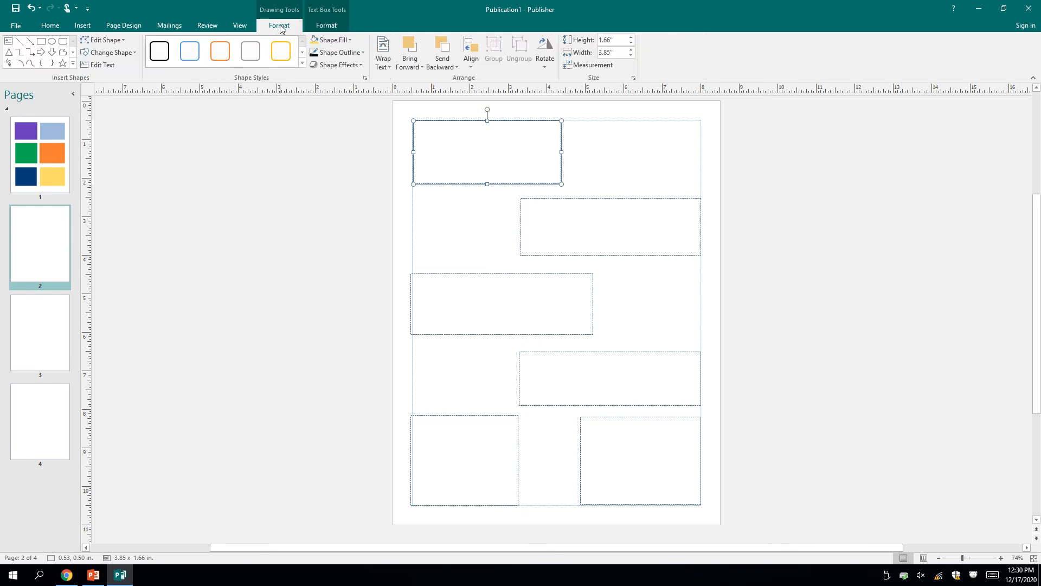
click(348, 40)
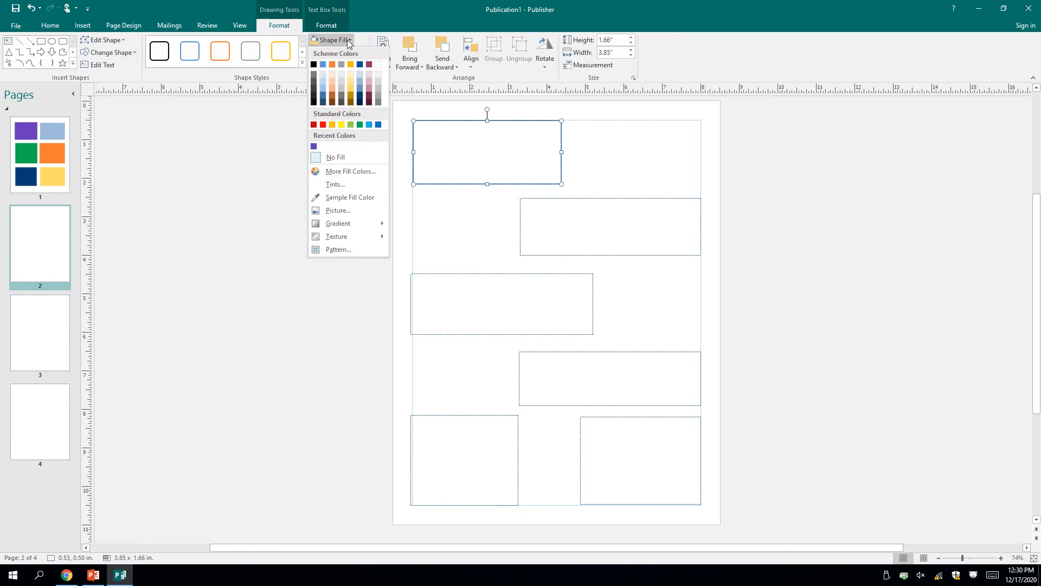
click(369, 65)
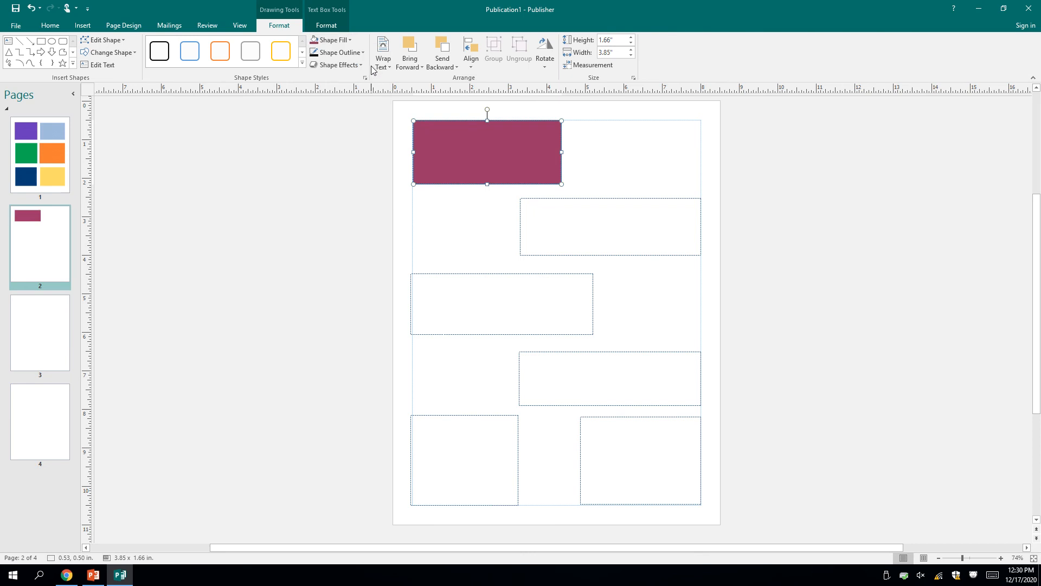
Try a downward-fading light gradient on the plum text box and replace it with a light gradient fading from left to right.
click(348, 41)
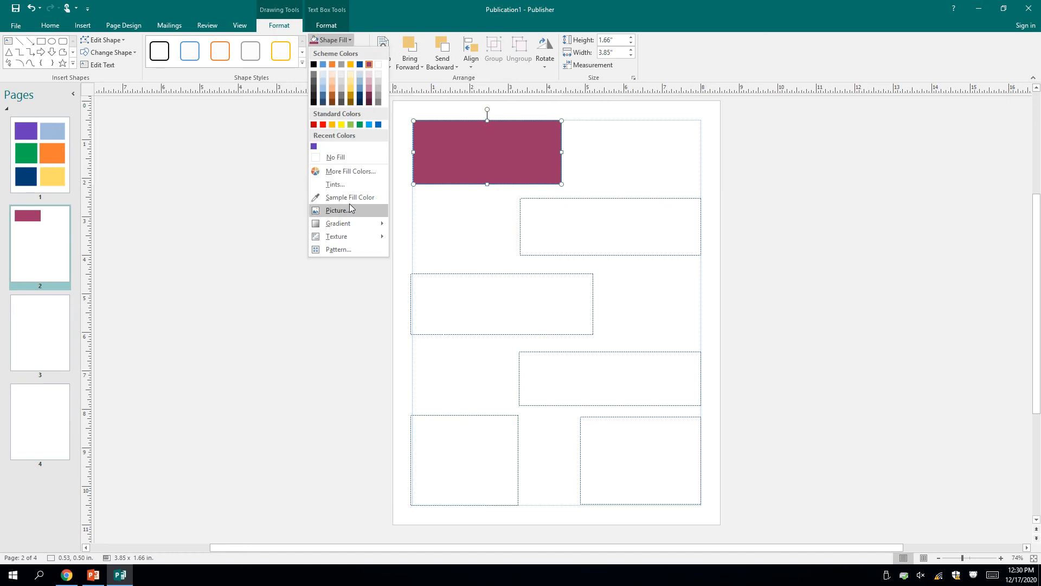
mouse_move(346, 226)
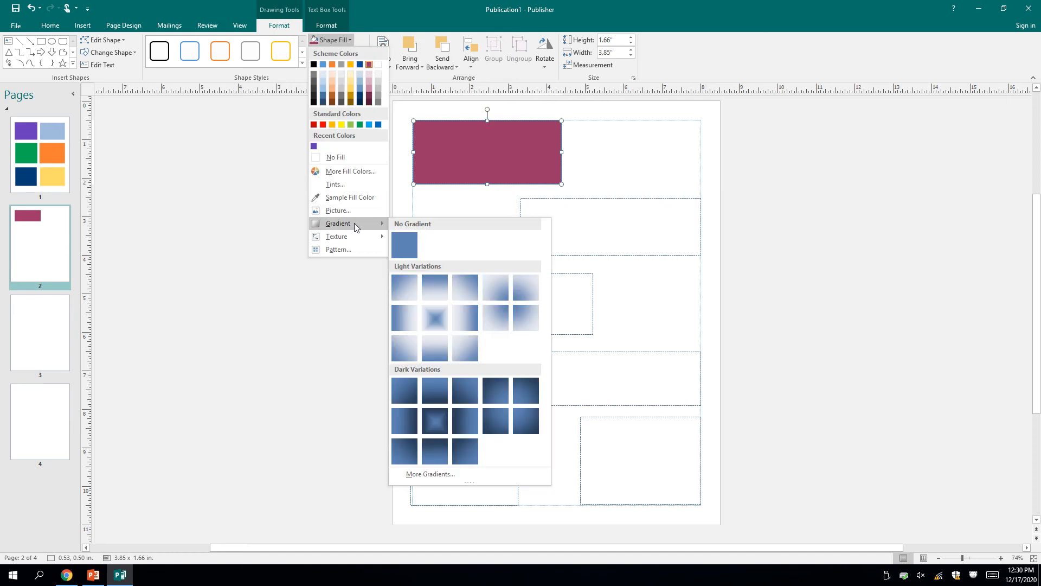
click(438, 290)
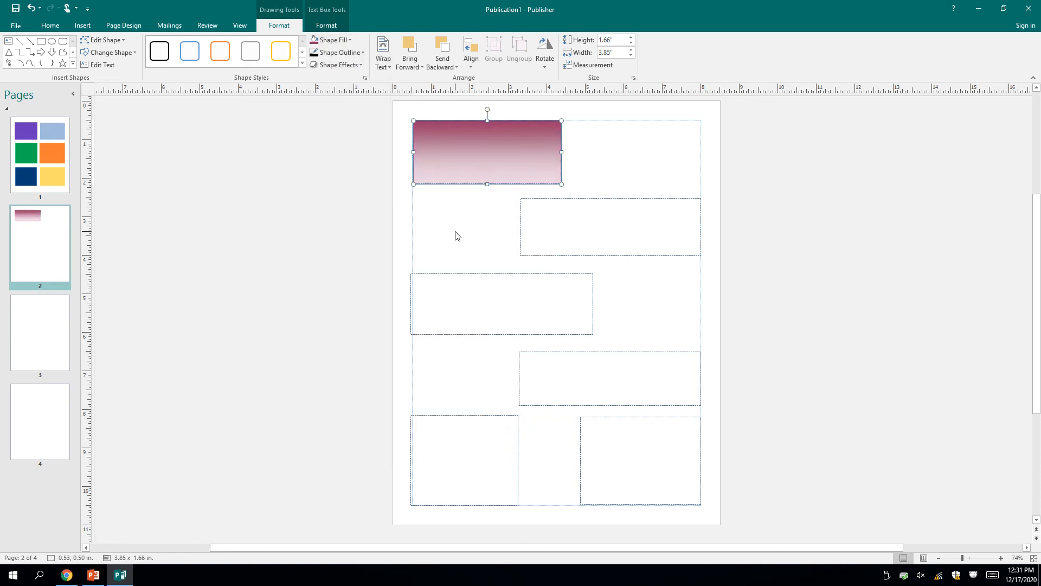
click(348, 41)
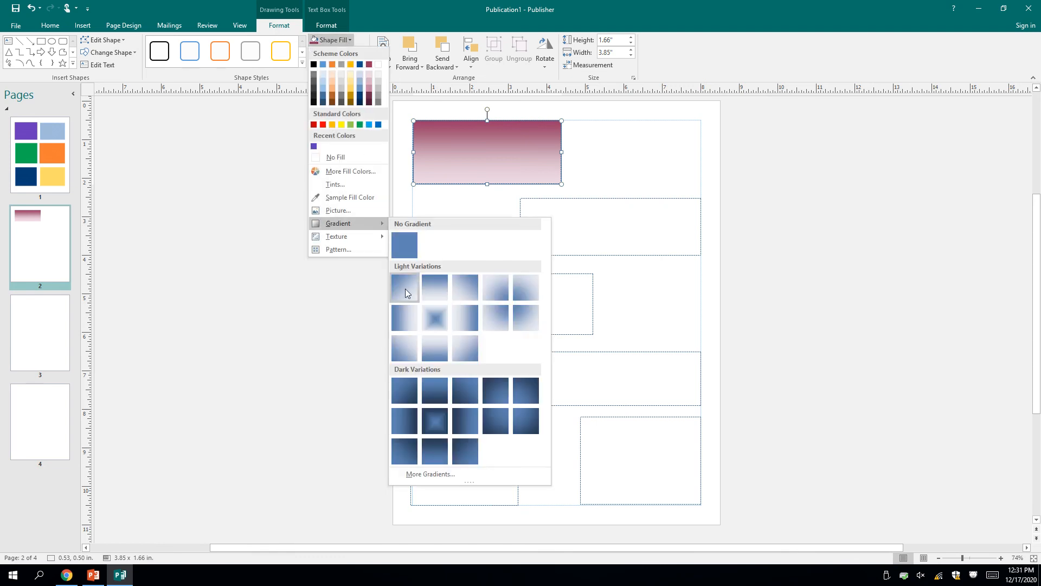
click(401, 316)
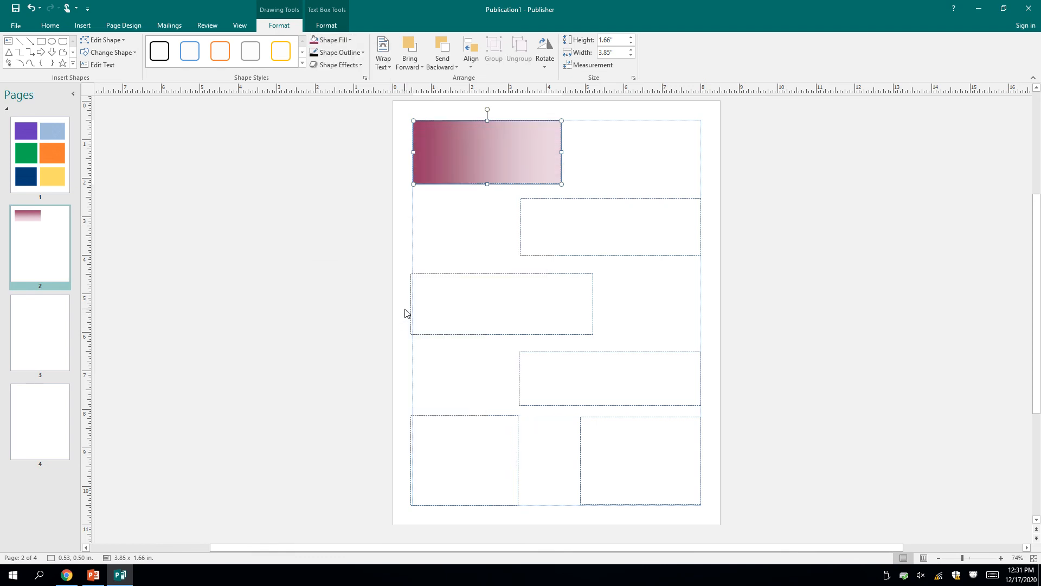
Fill the second text box with standard green and apply a dark gradient that deepens toward the bottom.
click(585, 202)
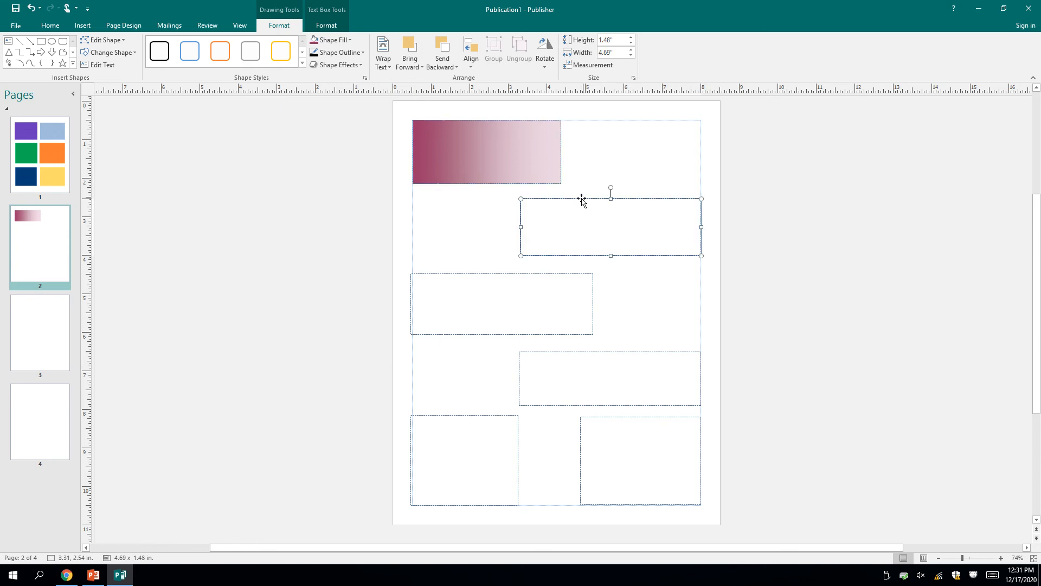
click(349, 40)
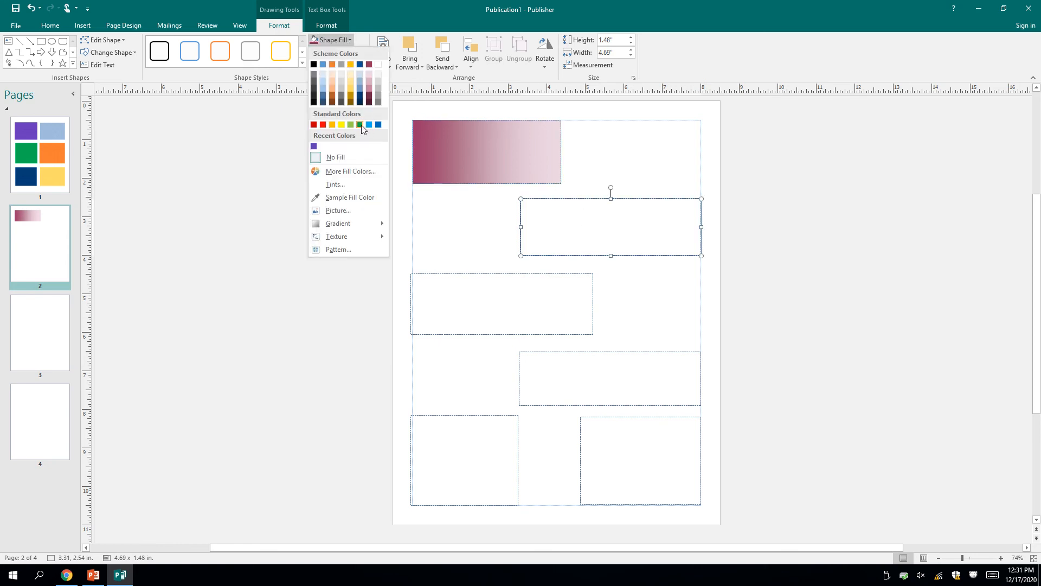
click(360, 125)
click(343, 41)
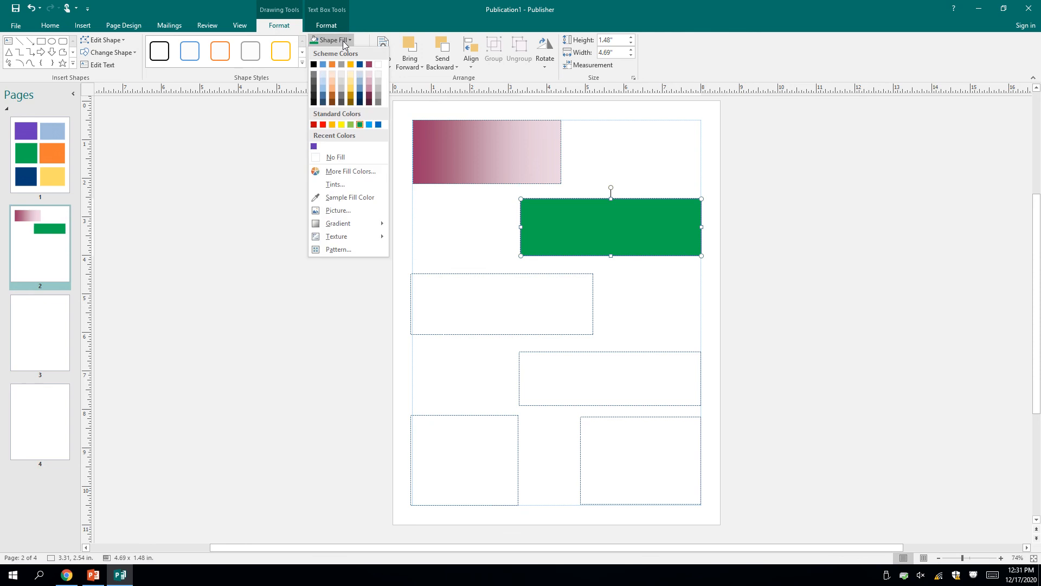
mouse_move(385, 227)
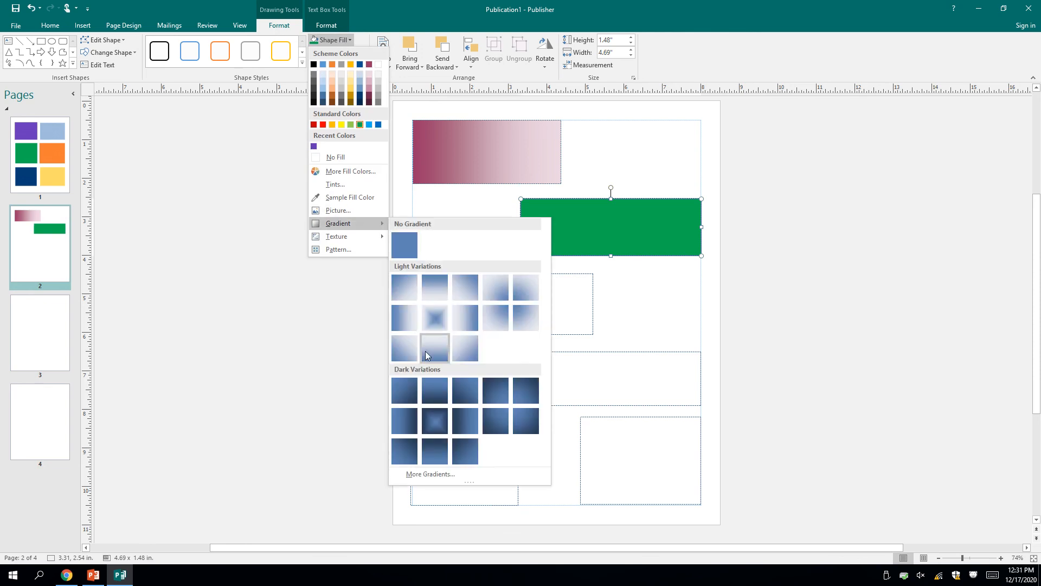
click(438, 396)
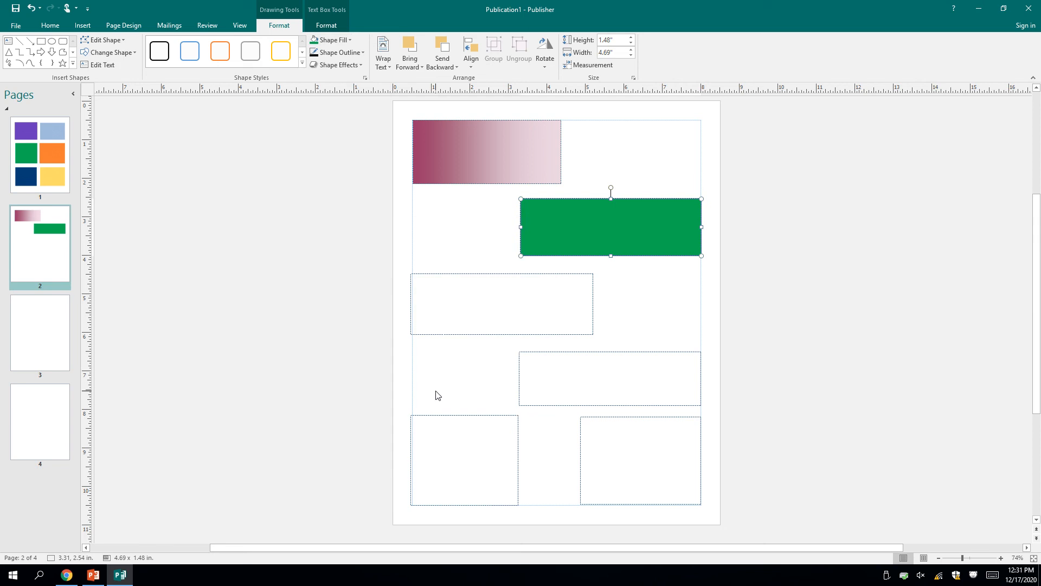
Fill the third text box with a light gold scheme shade and apply the light from-center gradient.
click(453, 274)
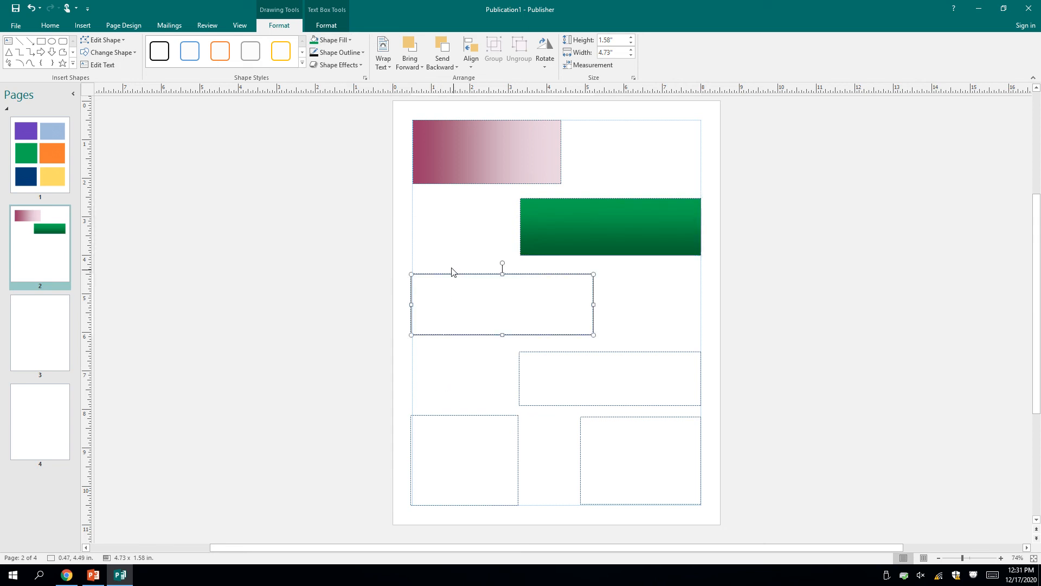
click(343, 39)
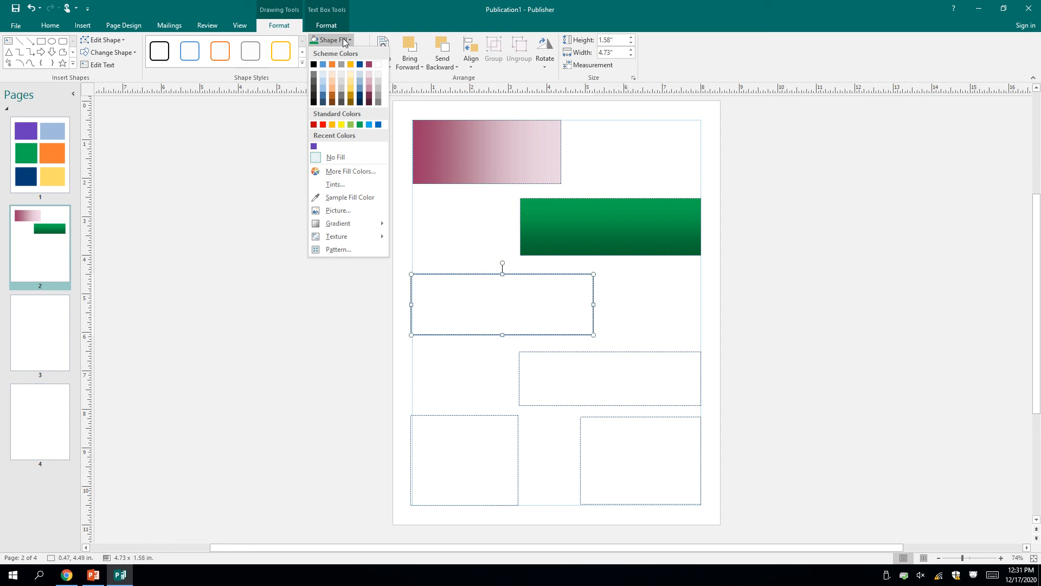
click(351, 94)
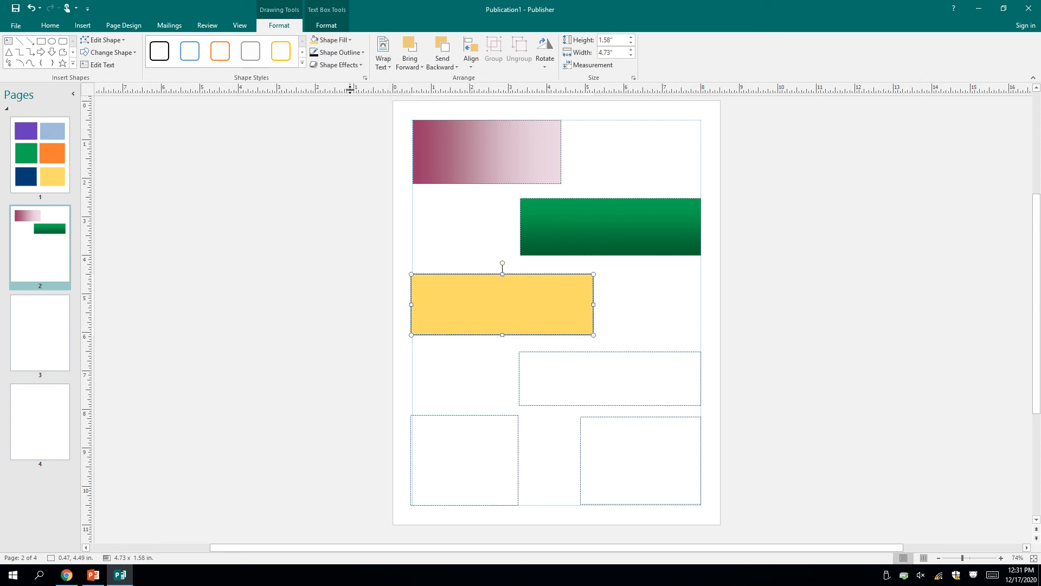
click(342, 47)
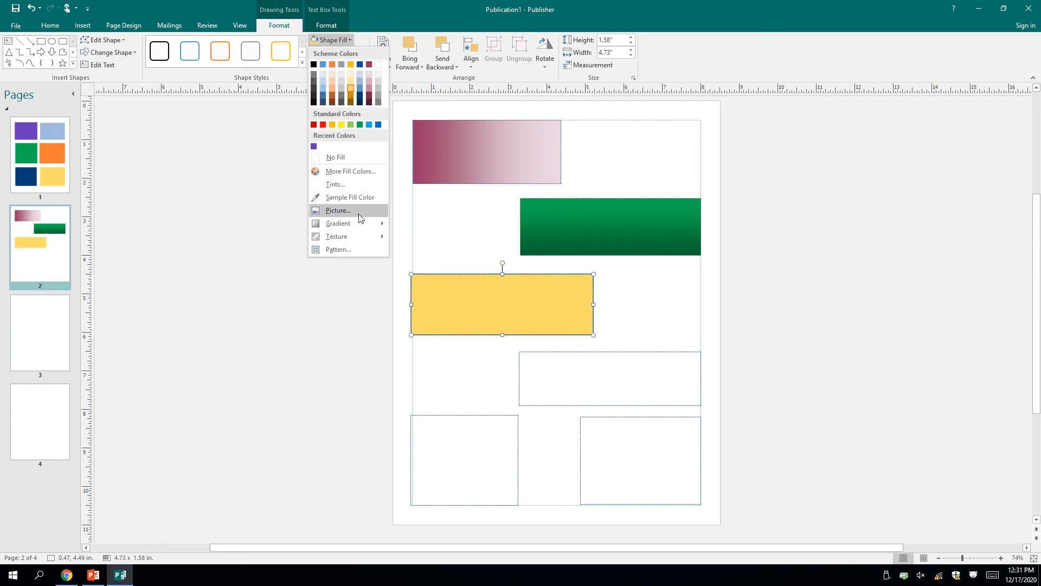
mouse_move(359, 221)
click(435, 318)
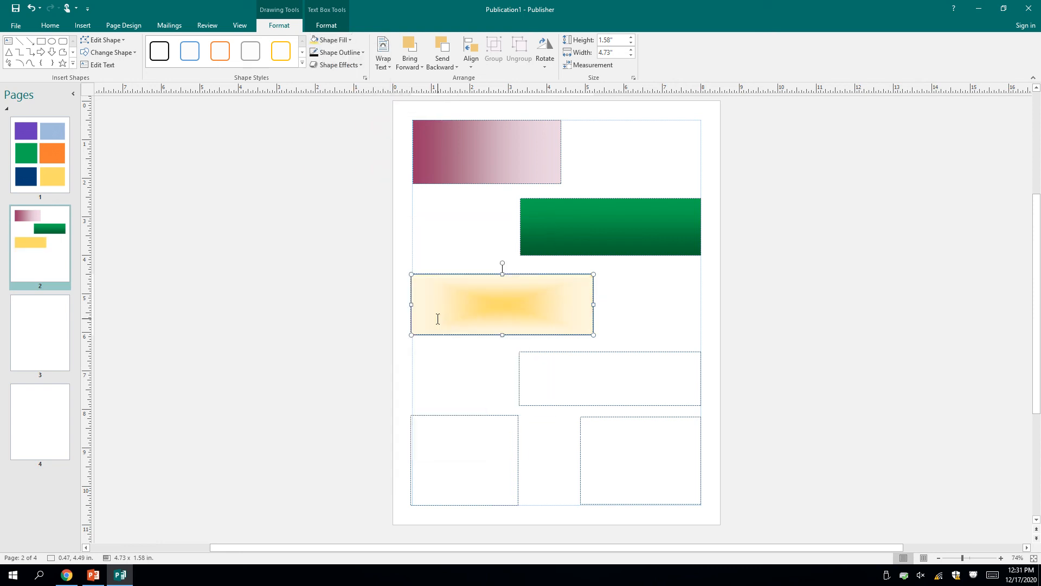
Fill the fourth text box with the orange scheme color and apply a dark gradient that deepens from left to right.
click(535, 352)
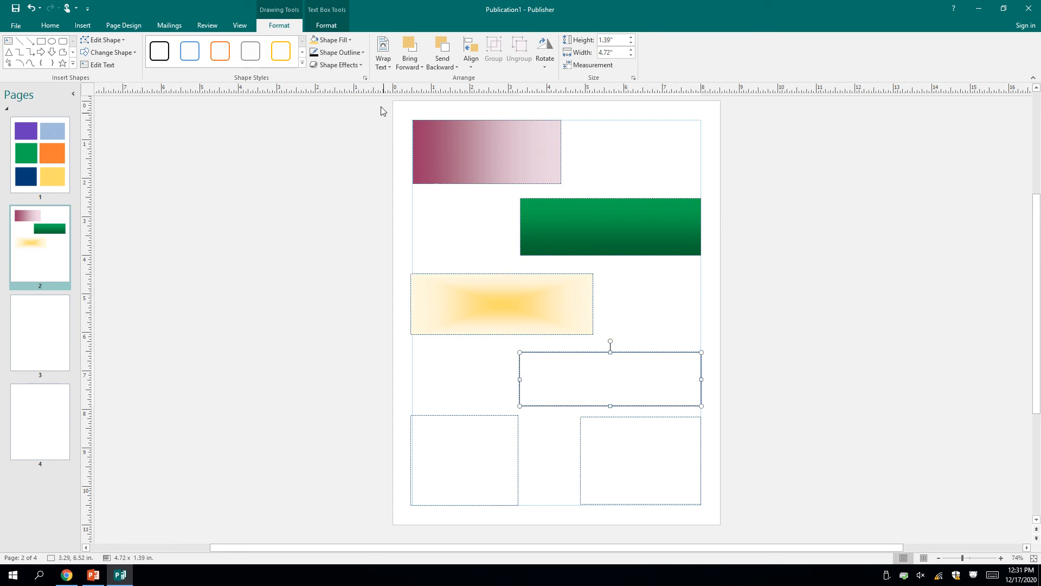
click(341, 40)
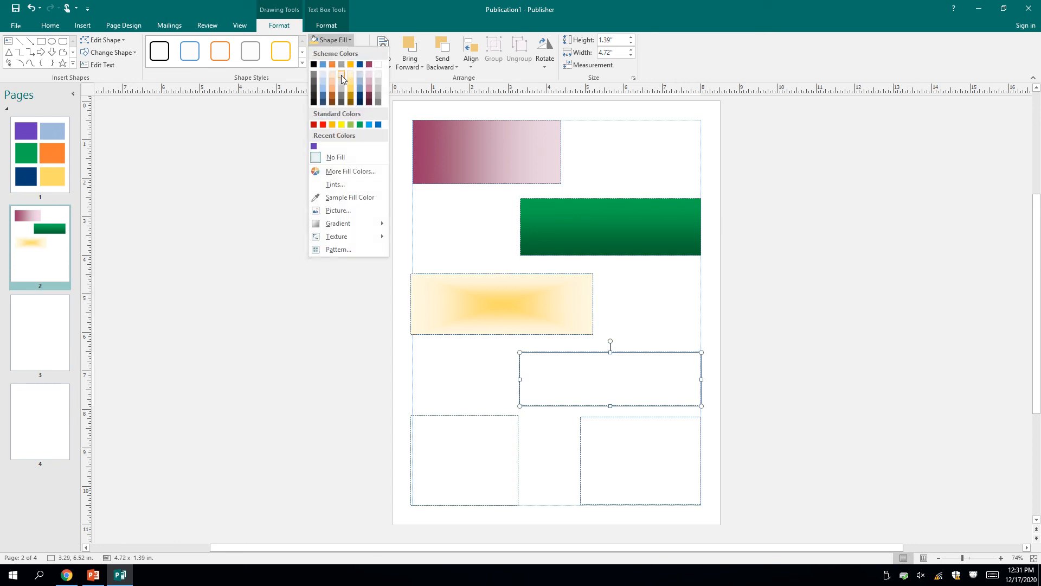
click(332, 65)
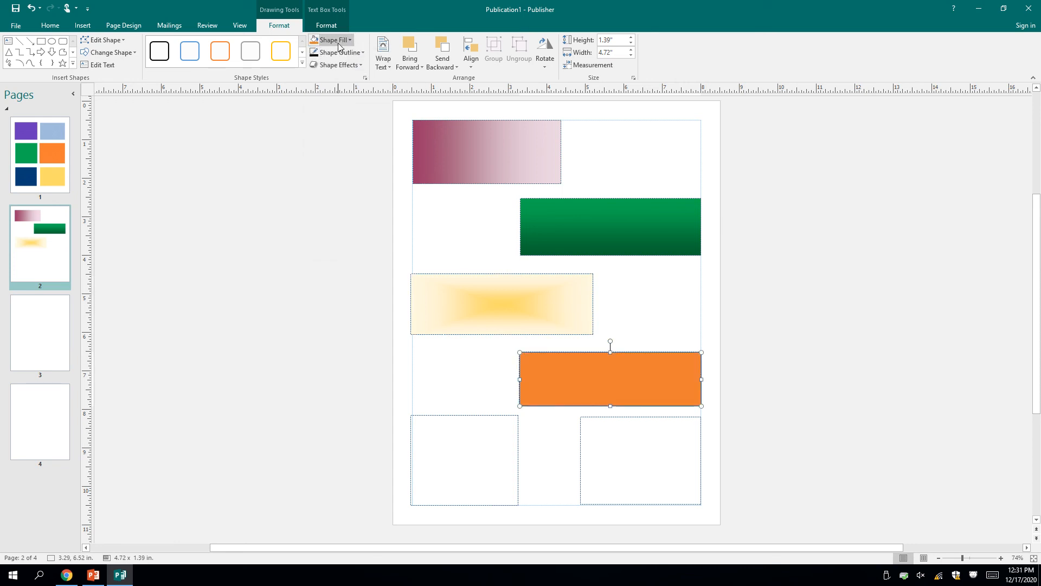
click(331, 40)
mouse_move(348, 223)
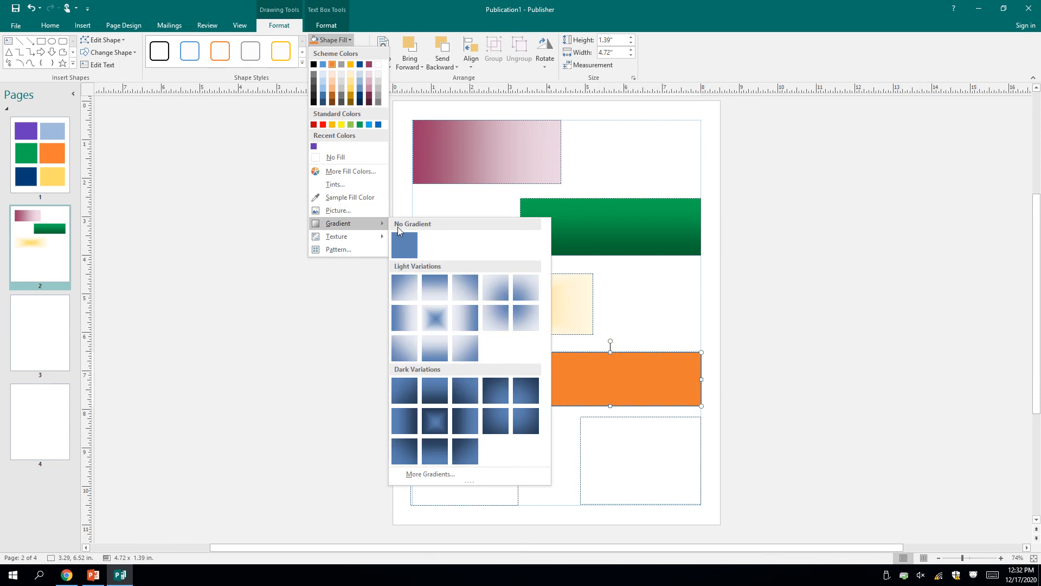
click(408, 428)
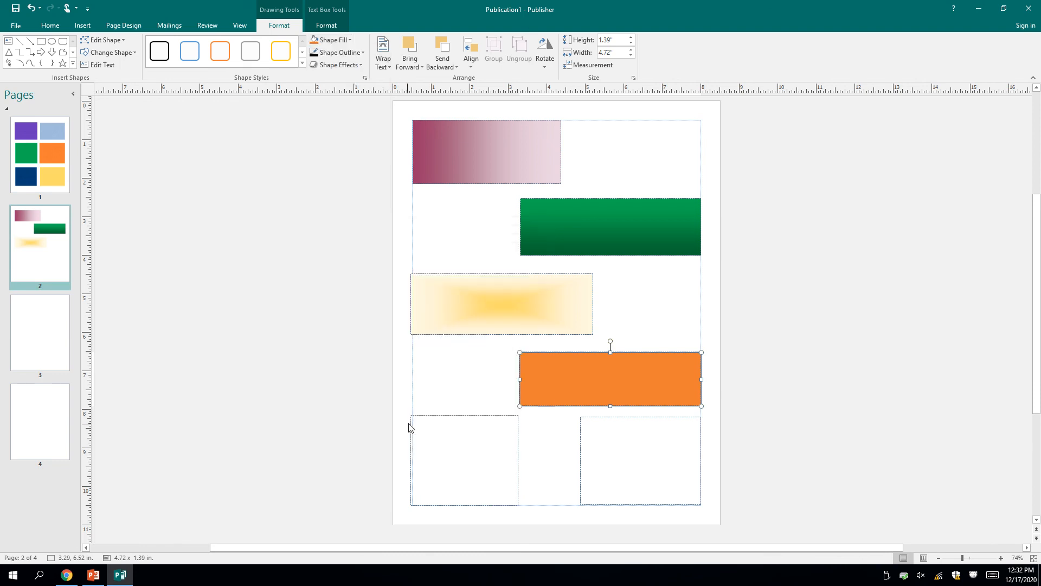
Fill the lower-left text box with standard blue and apply a light gradient fading from its upper-left corner.
click(434, 418)
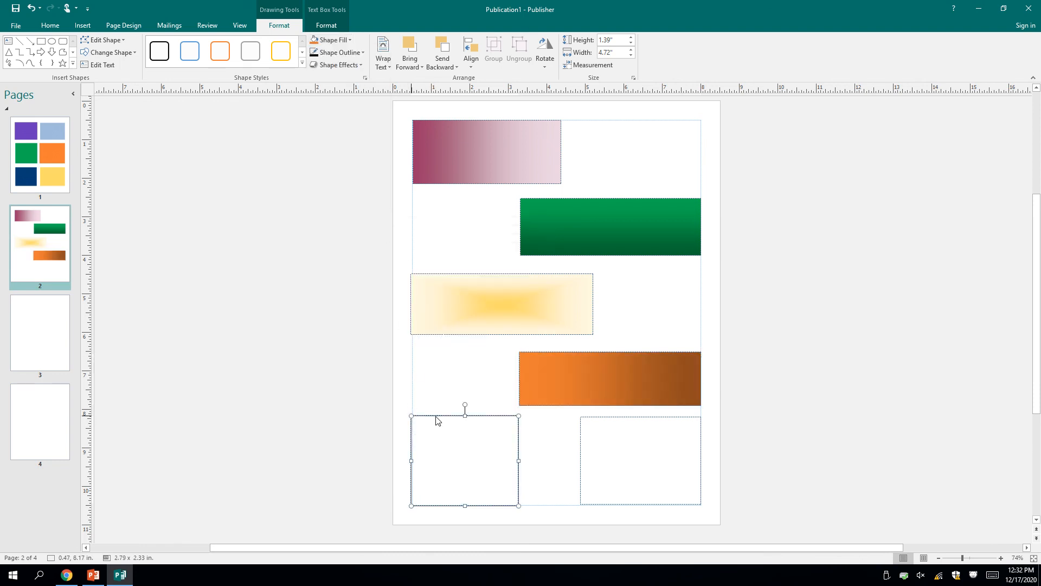
click(337, 43)
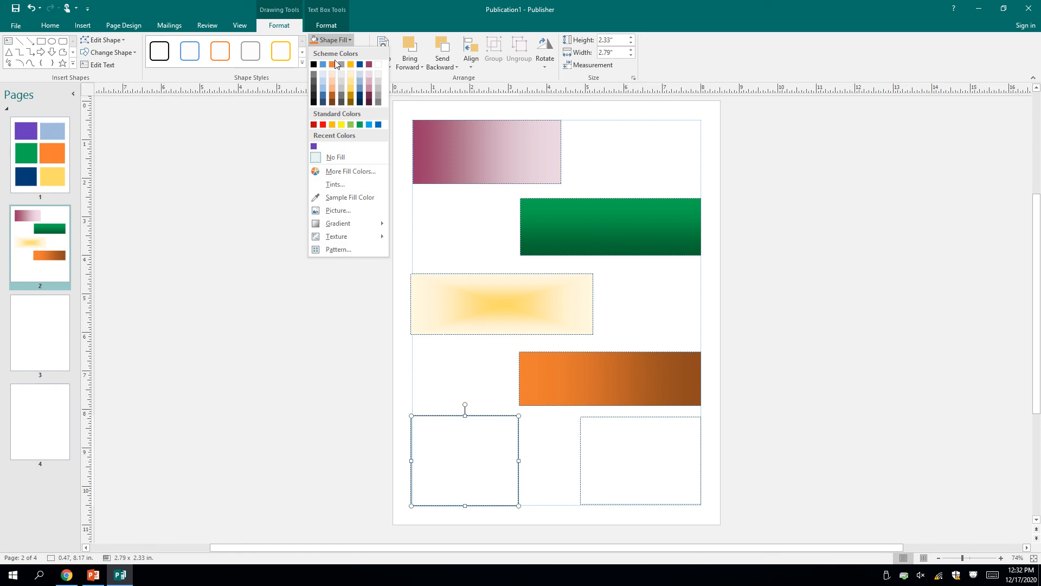
click(379, 125)
click(335, 42)
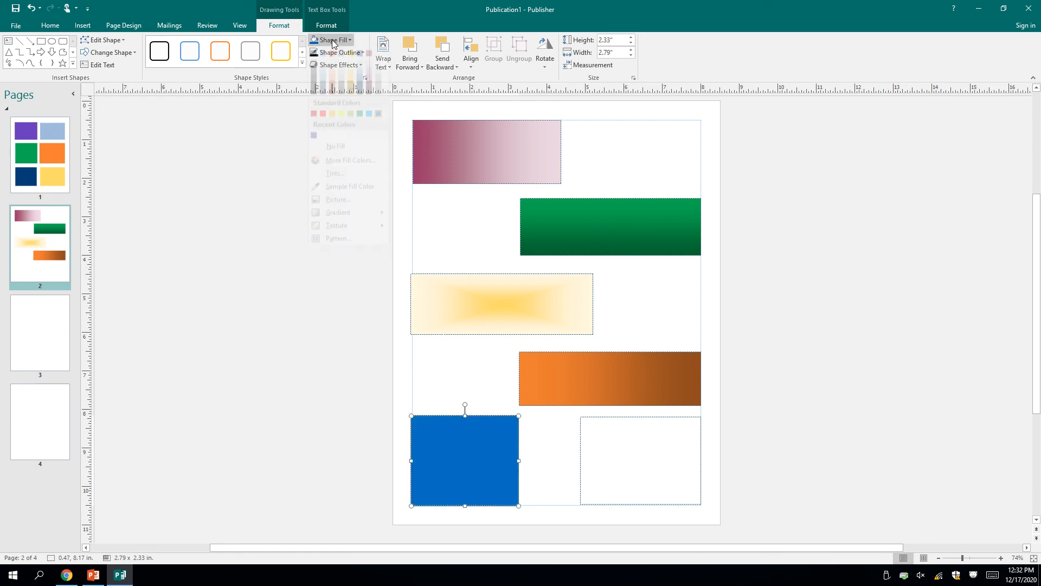
mouse_move(357, 228)
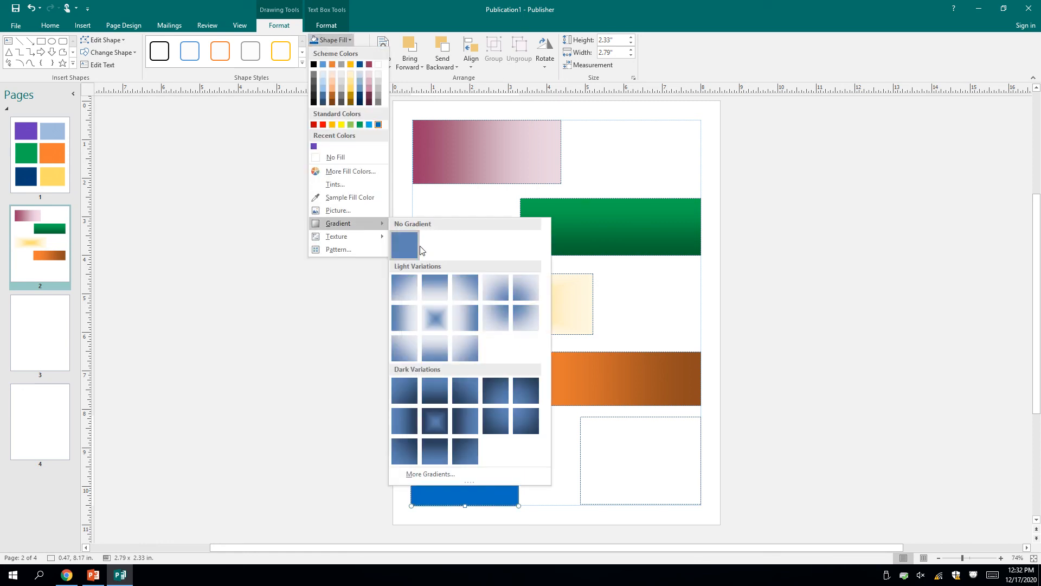
click(519, 317)
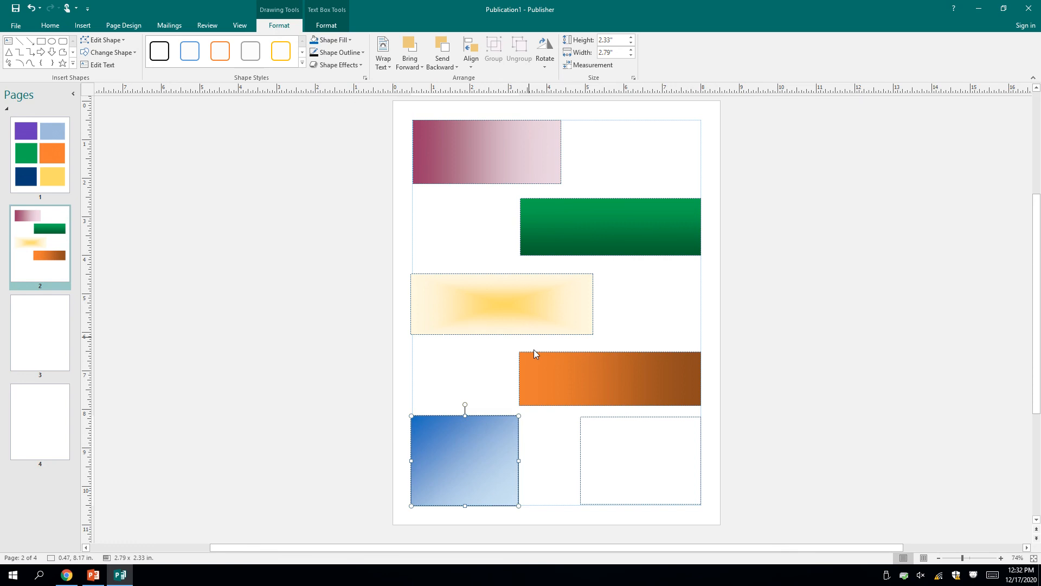
Fill the lower-right text box with standard red and apply a dark gradient that deepens toward the bottom.
click(616, 419)
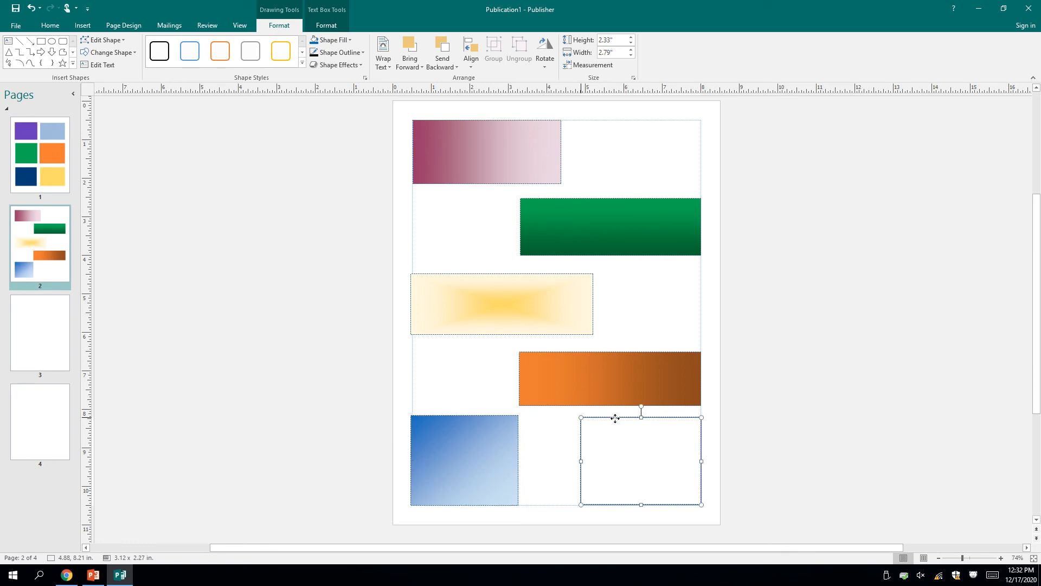
click(336, 41)
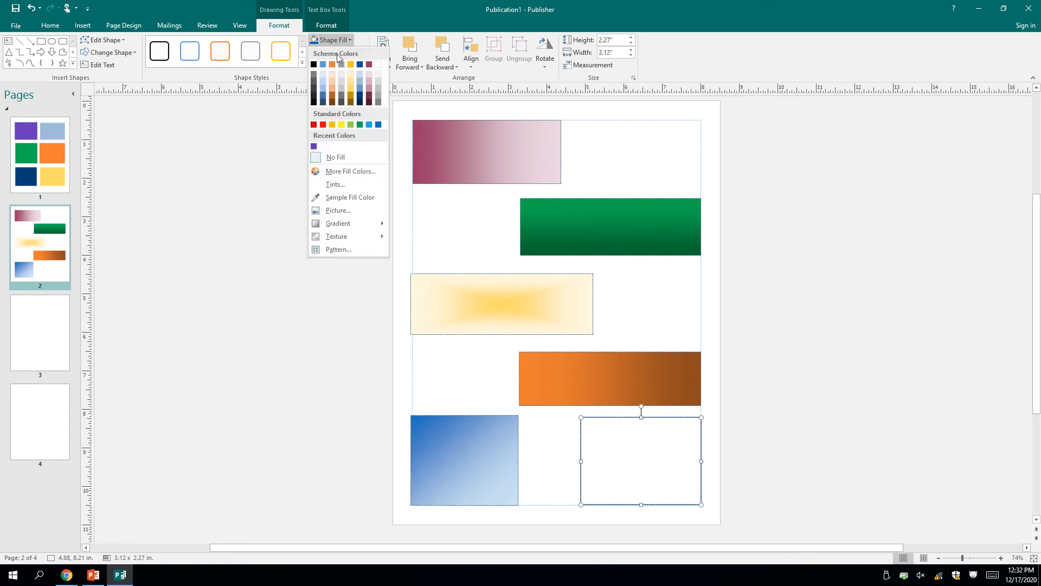
click(323, 125)
click(331, 40)
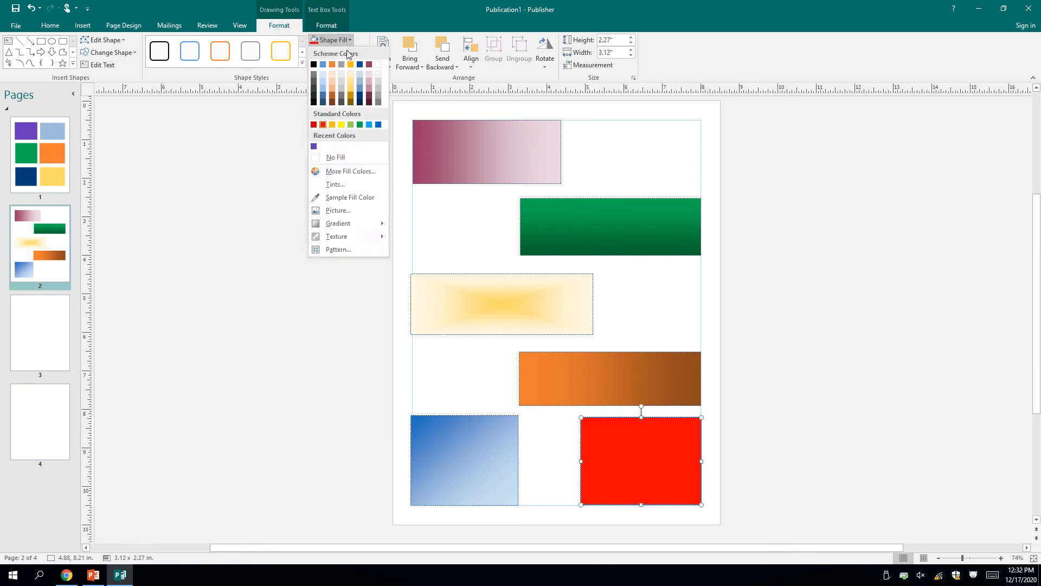
mouse_move(357, 229)
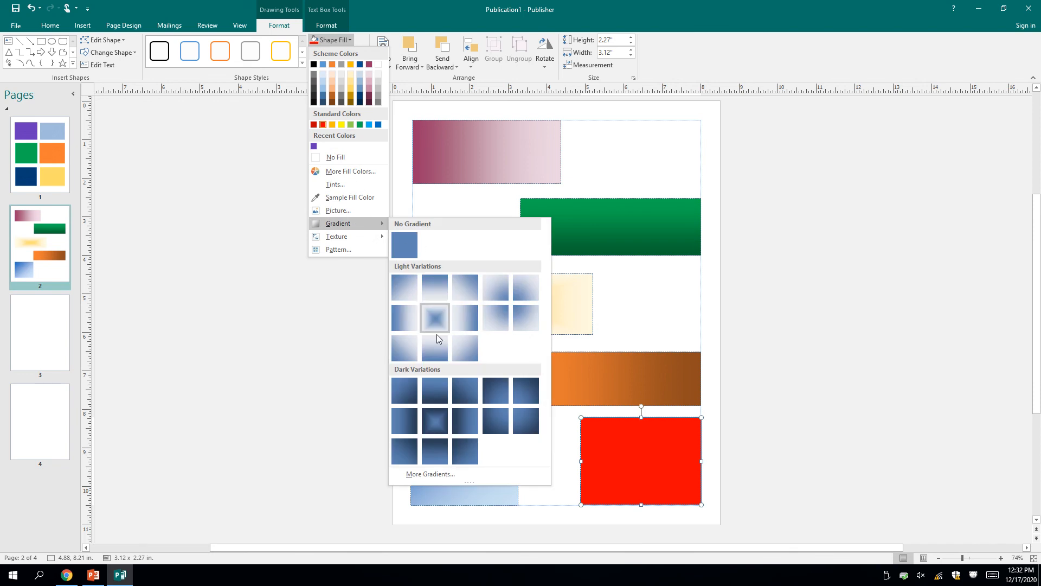
click(437, 393)
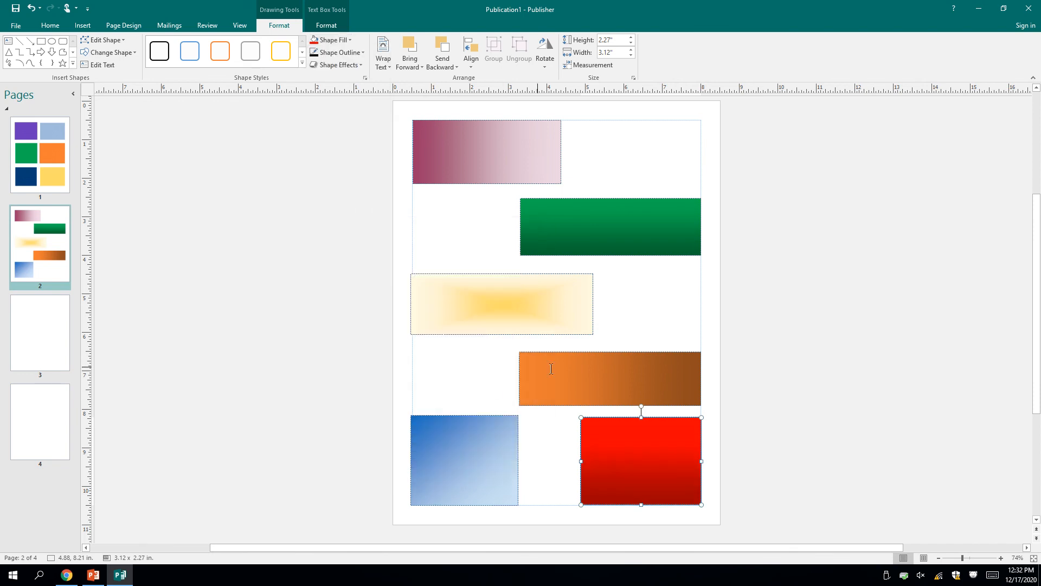
click(721, 376)
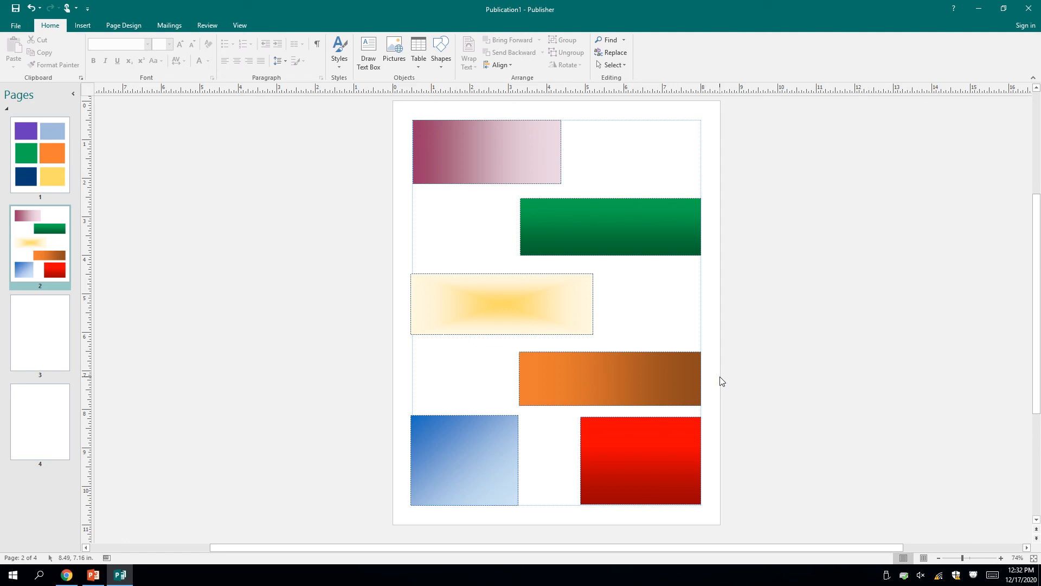
Add a standard red gradient stop at 39% to the fill of the top text box on page 2.
click(481, 141)
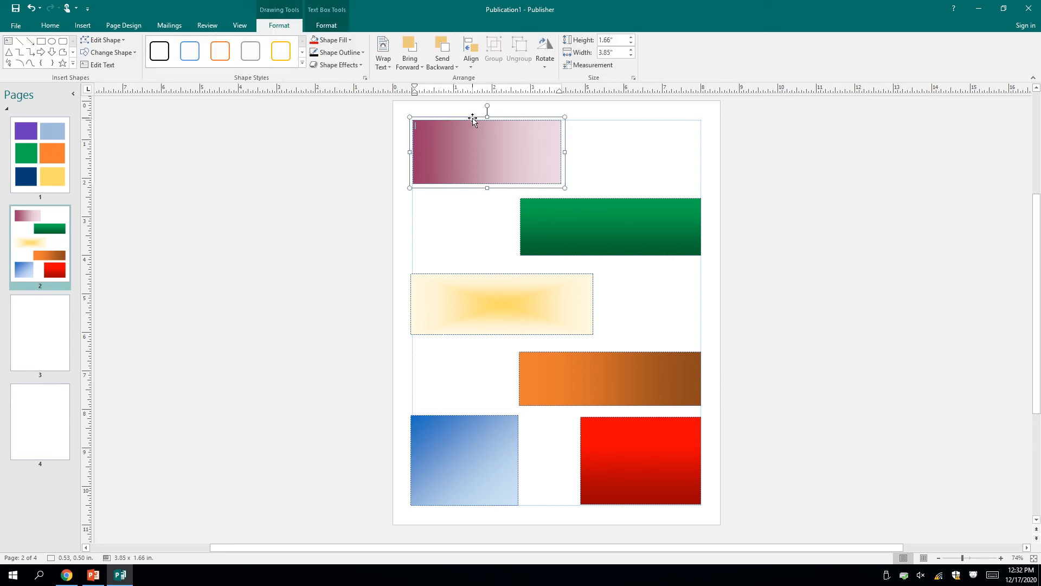
click(473, 119)
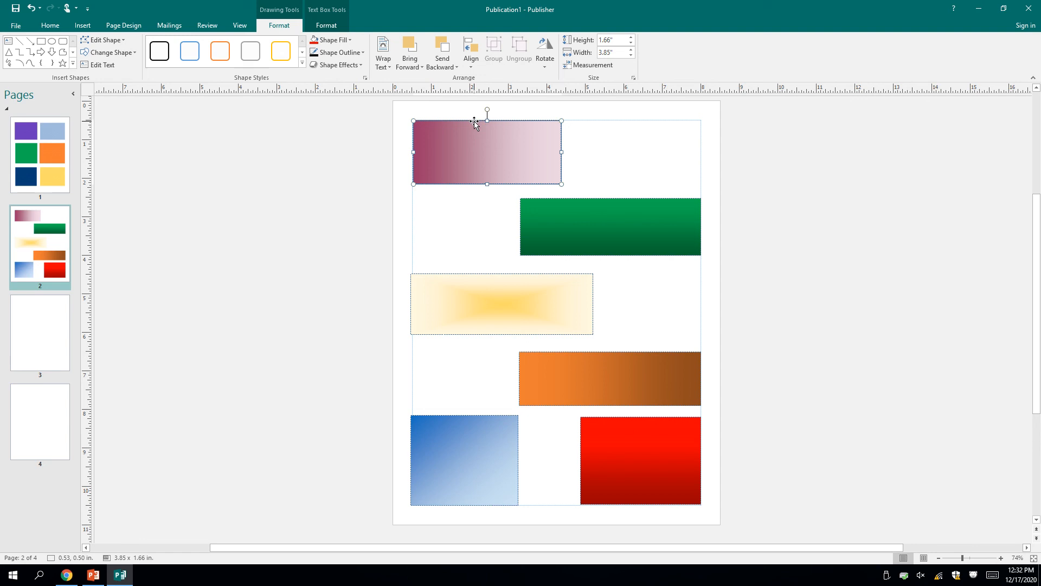
click(348, 44)
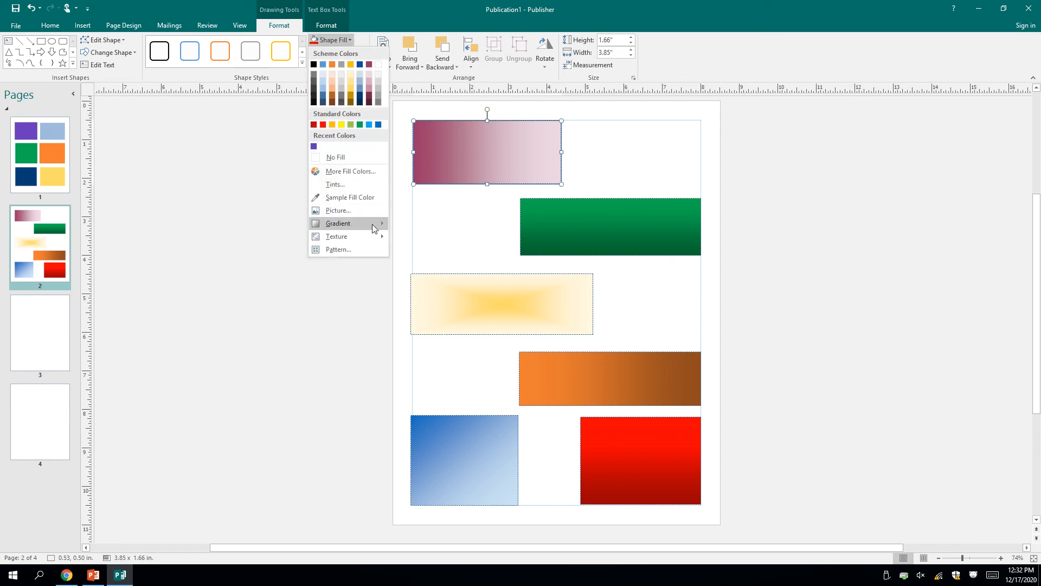
mouse_move(376, 227)
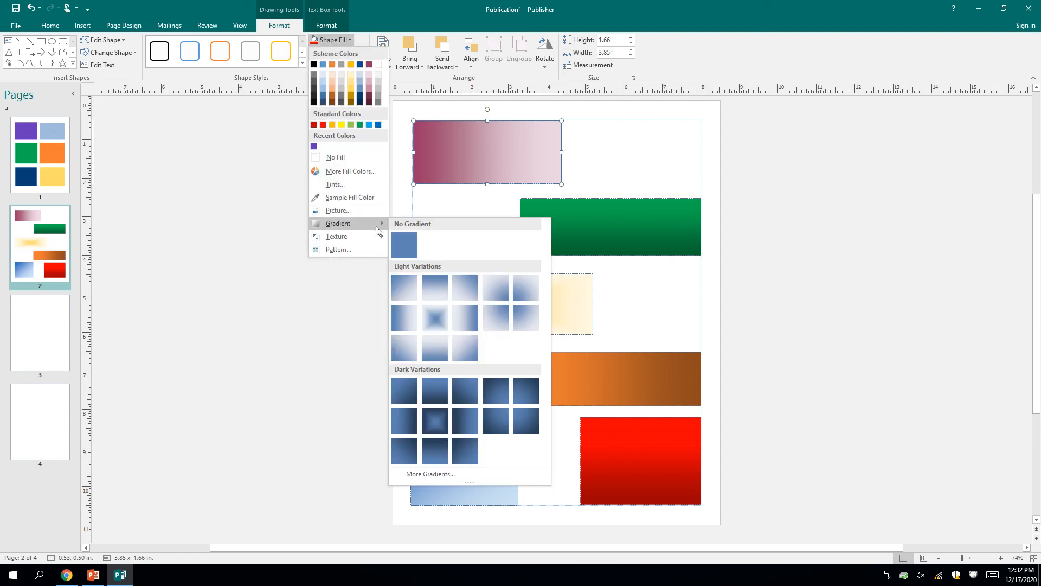
click(436, 475)
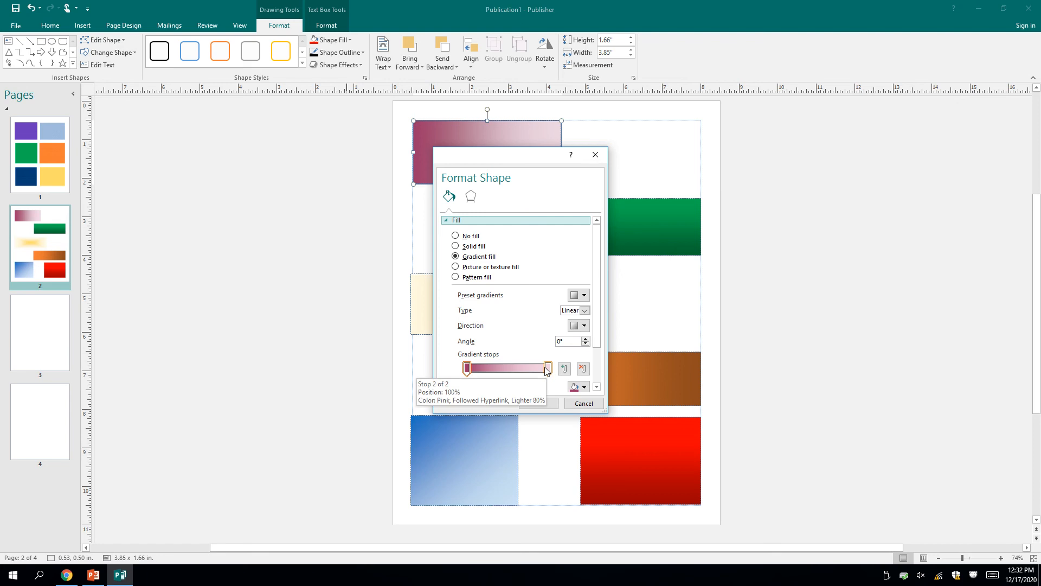
click(499, 369)
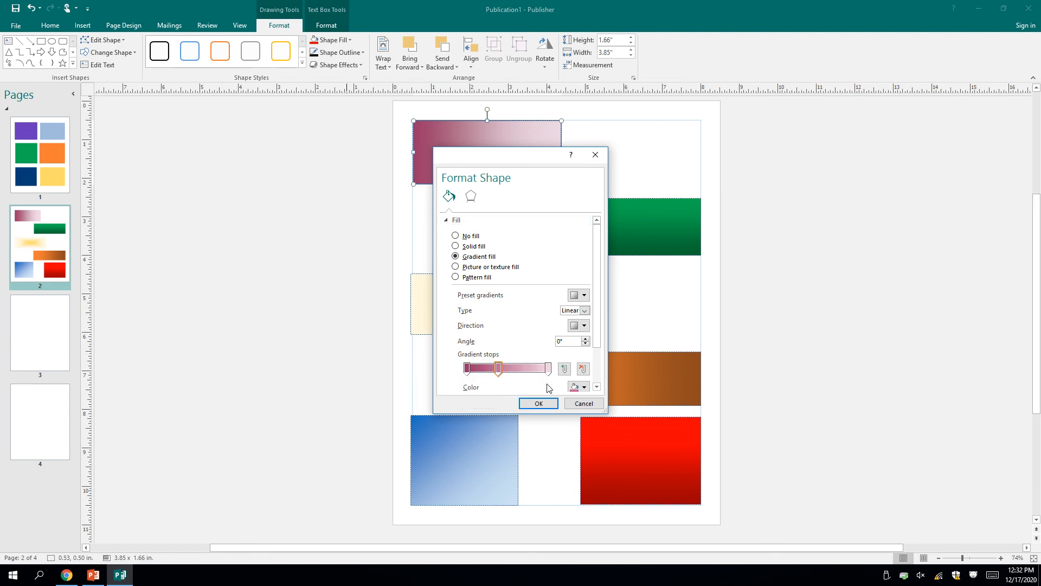
scroll(595, 364, down, 2)
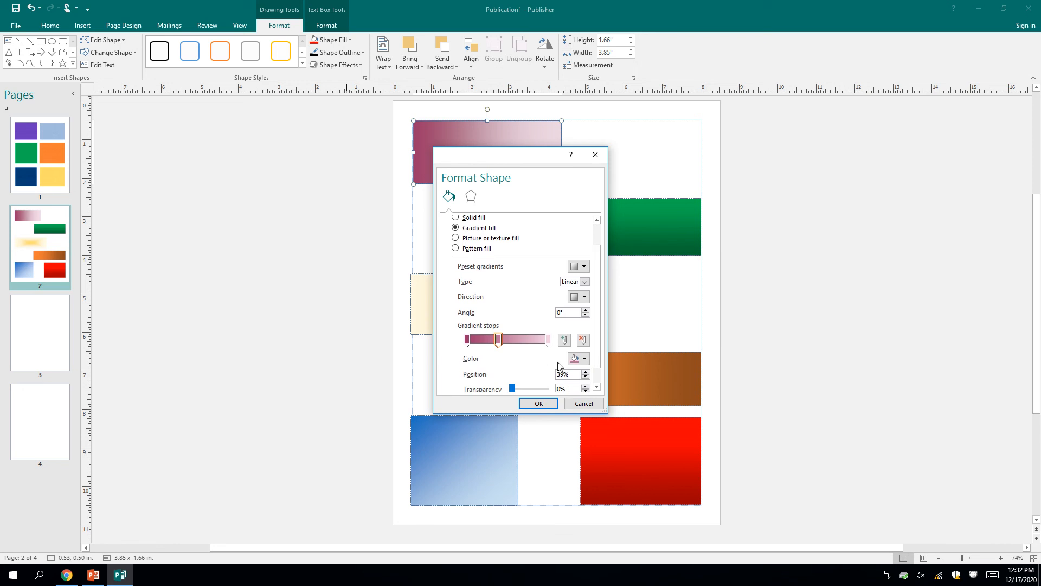
click(584, 359)
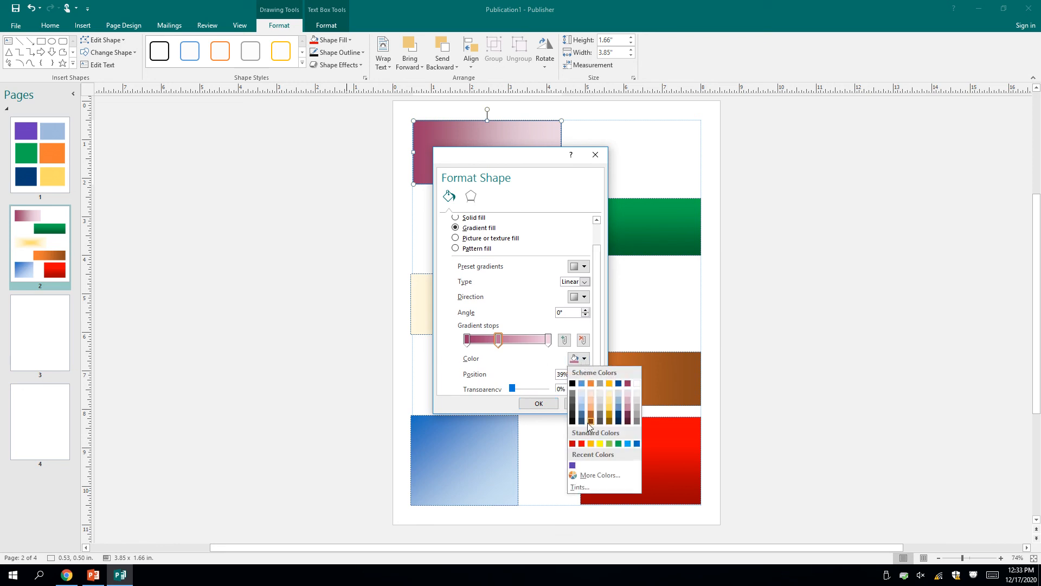
click(582, 443)
Add a standard blue gradient stop at 73% and a standard yellow stop at 16%.
click(527, 339)
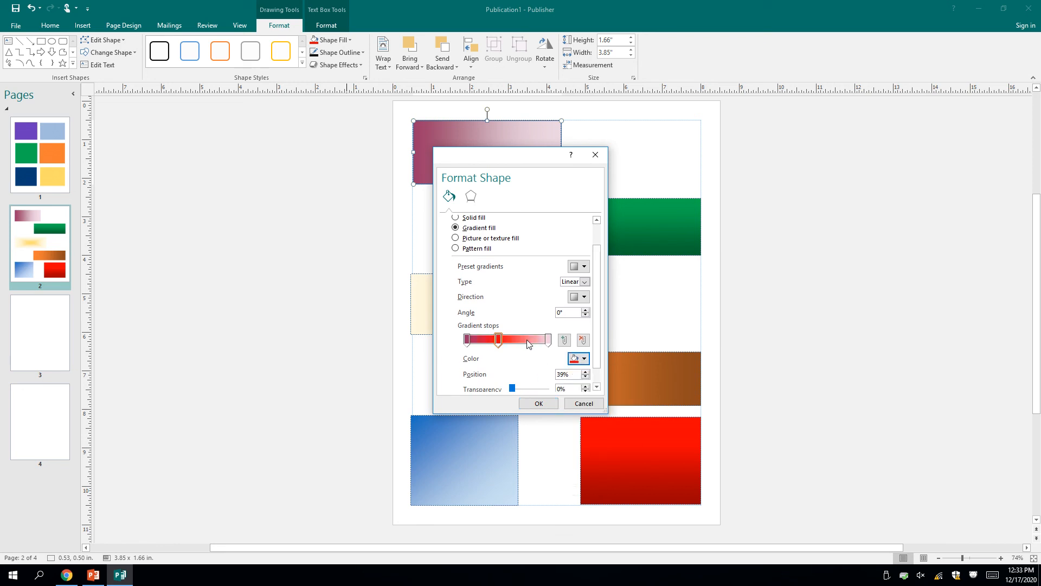
click(584, 358)
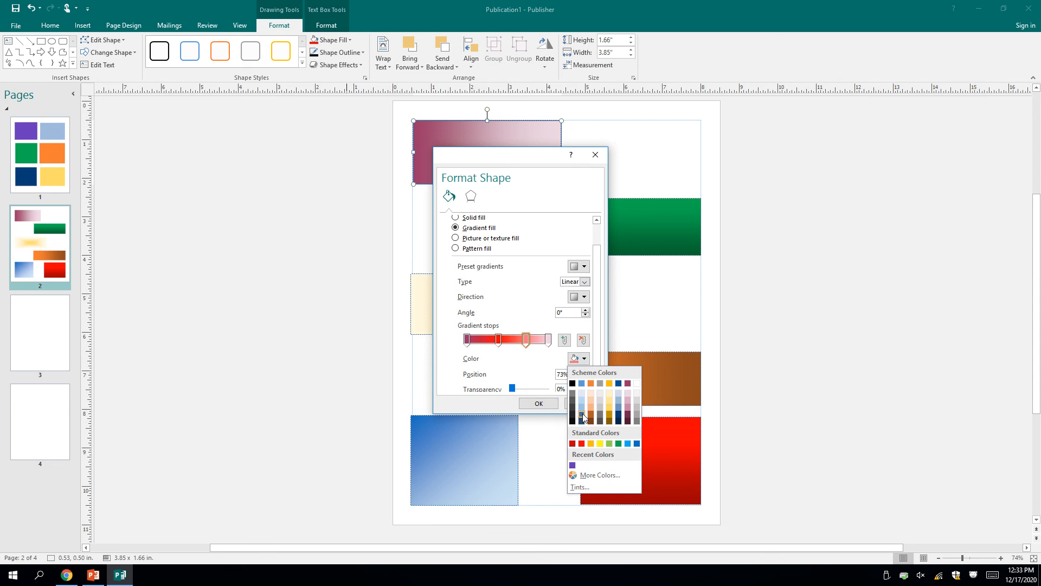
click(638, 444)
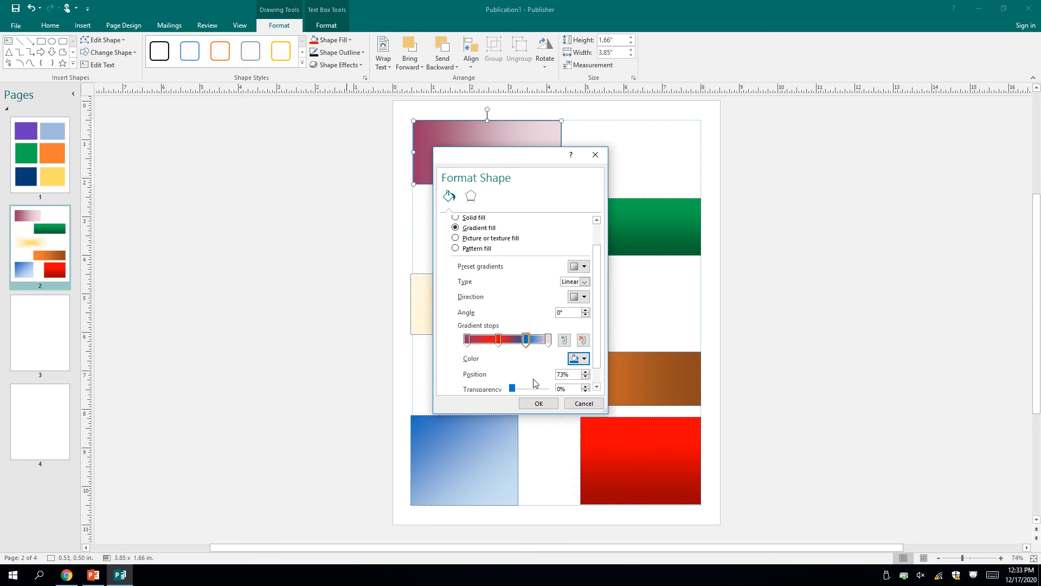
click(480, 339)
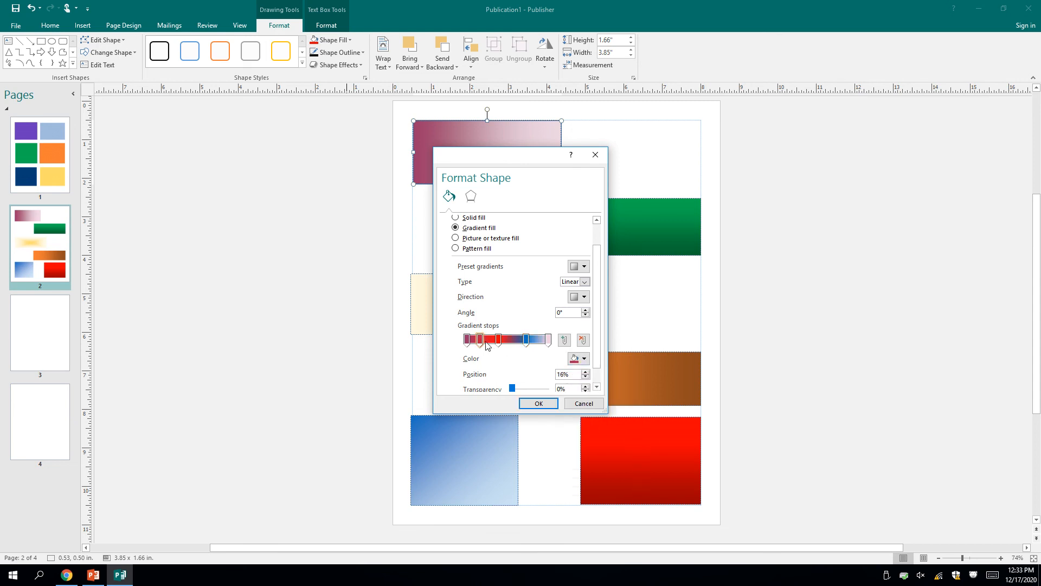
click(584, 358)
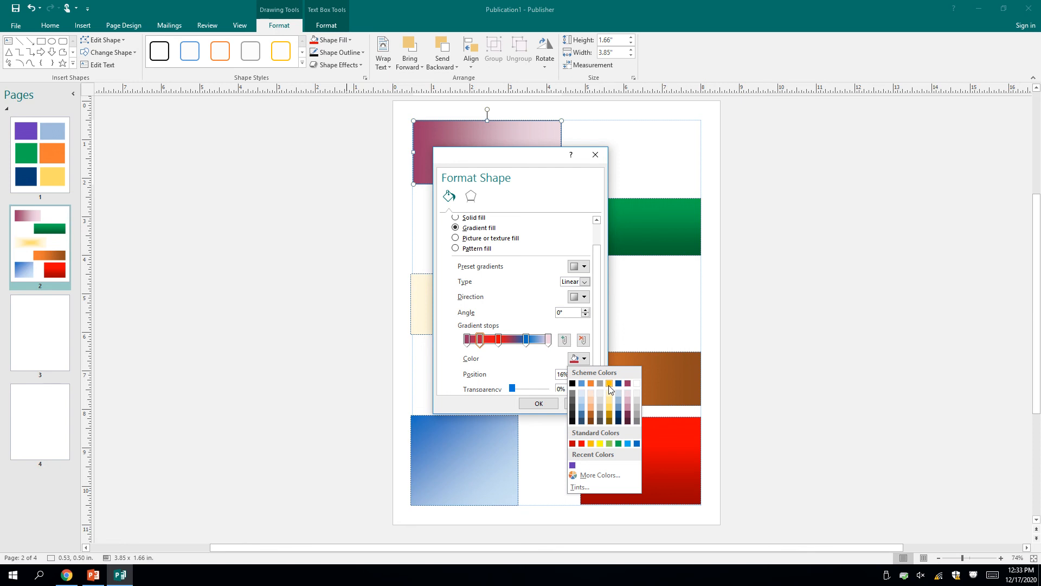
click(600, 443)
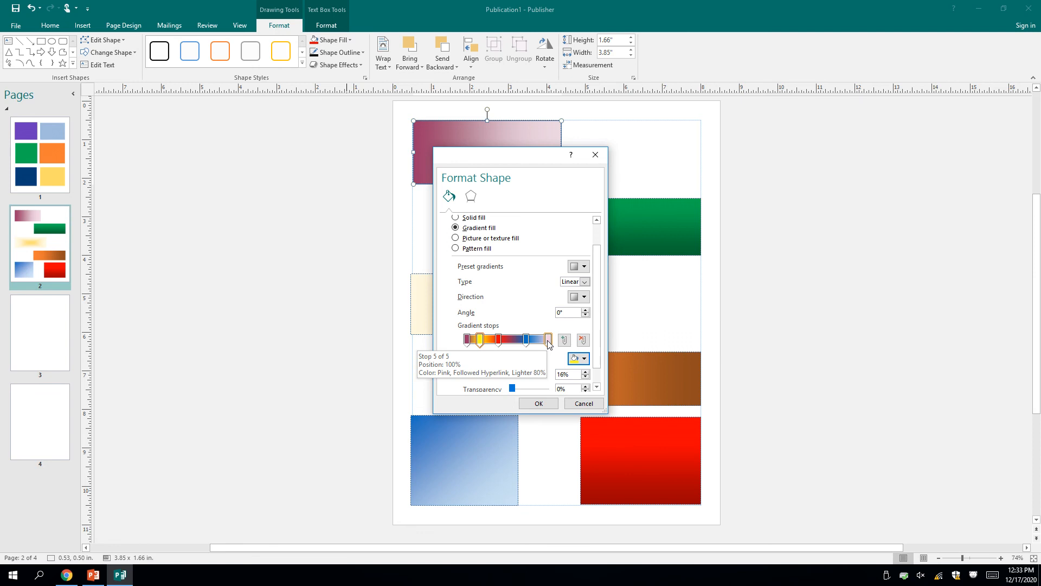
Space the middle gradient stops more evenly, moving the yellow one to 28%, and apply the custom gradient.
click(527, 342)
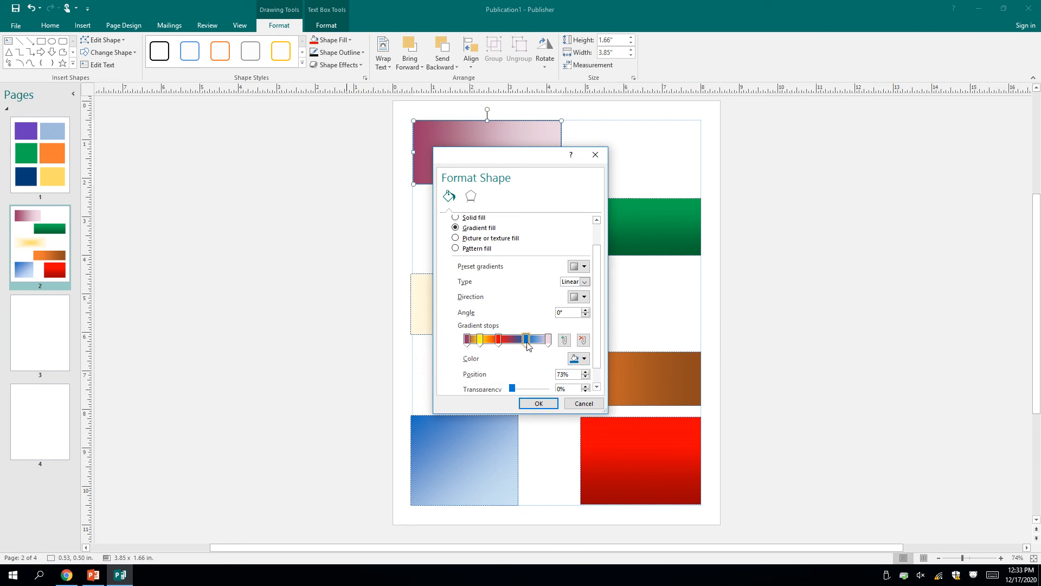
drag(527, 343, 489, 342)
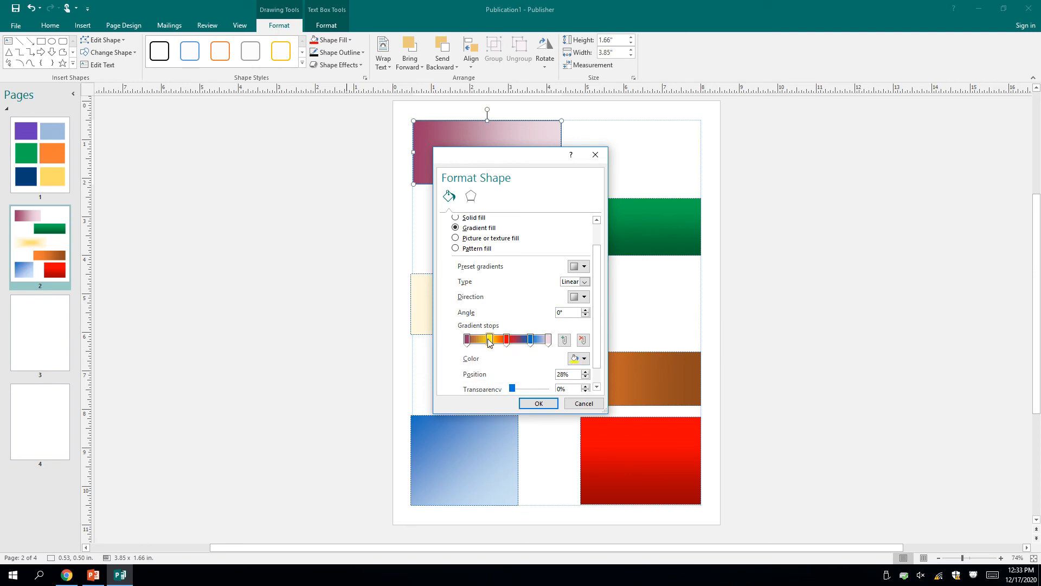
click(531, 404)
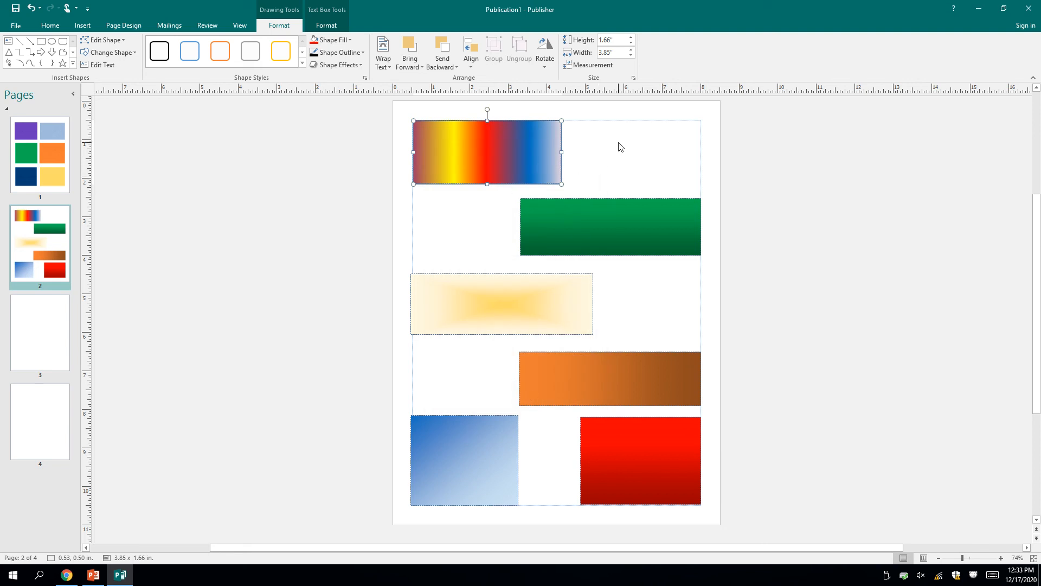
Change the multicolor gradient to a light variation running from top to bottom in horizontal bands.
click(348, 43)
mouse_move(358, 225)
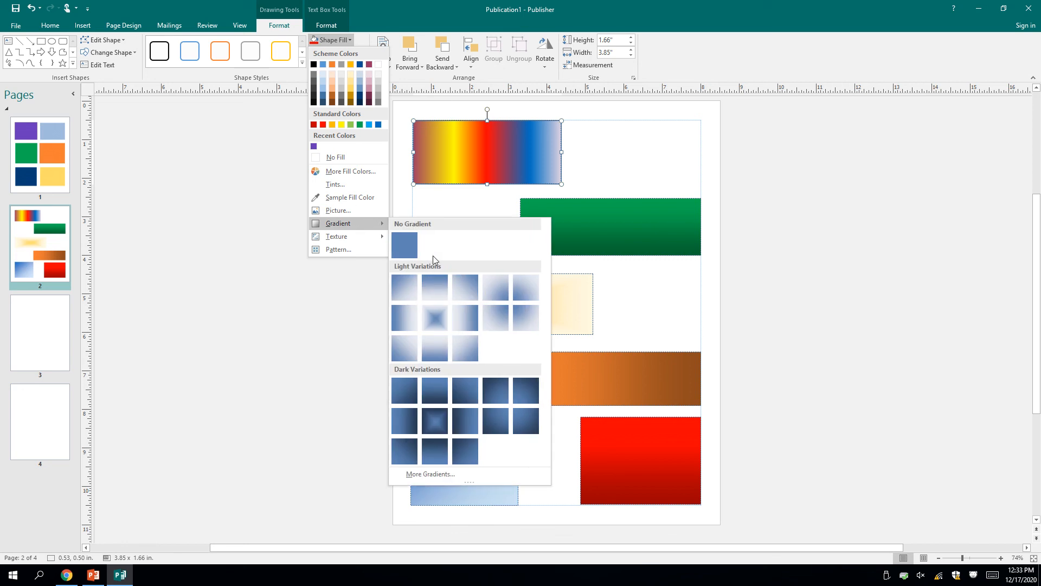
click(434, 287)
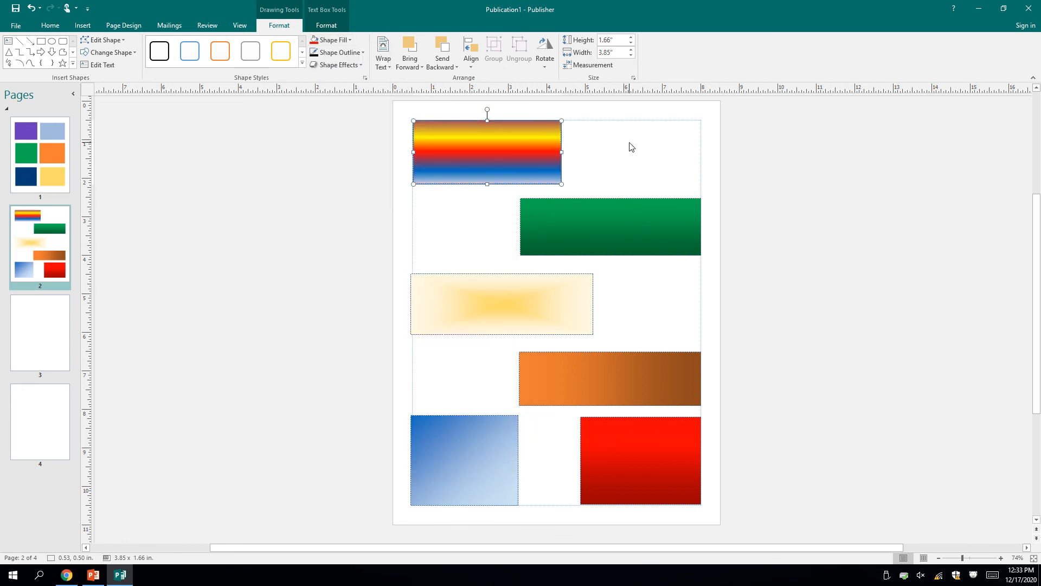
Apply a light variation that runs the multicolor gradient diagonally from the text box's lower-right corner, and deselect the box.
click(340, 52)
mouse_move(360, 223)
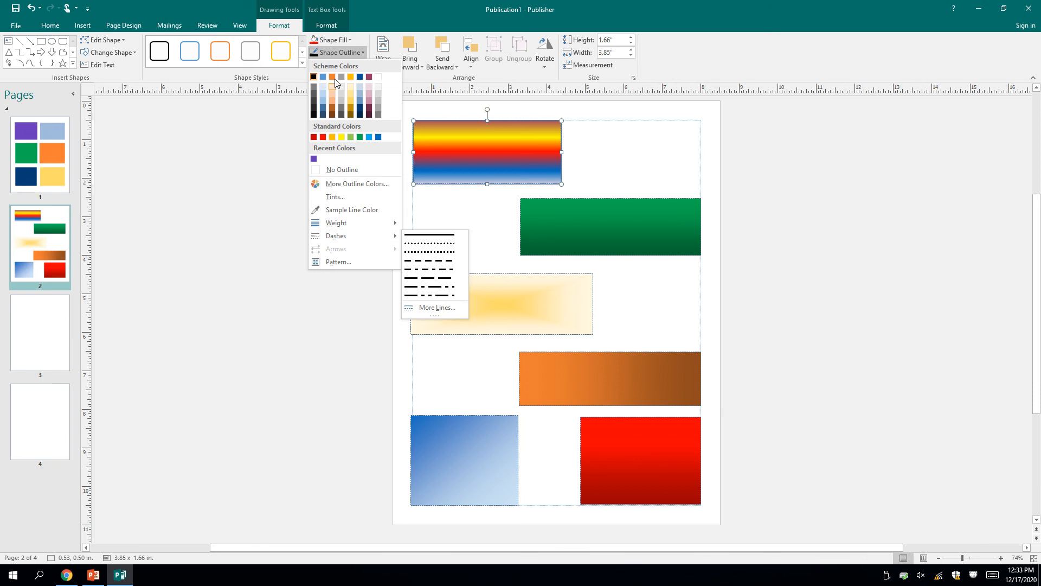
click(341, 40)
click(341, 40)
mouse_move(347, 223)
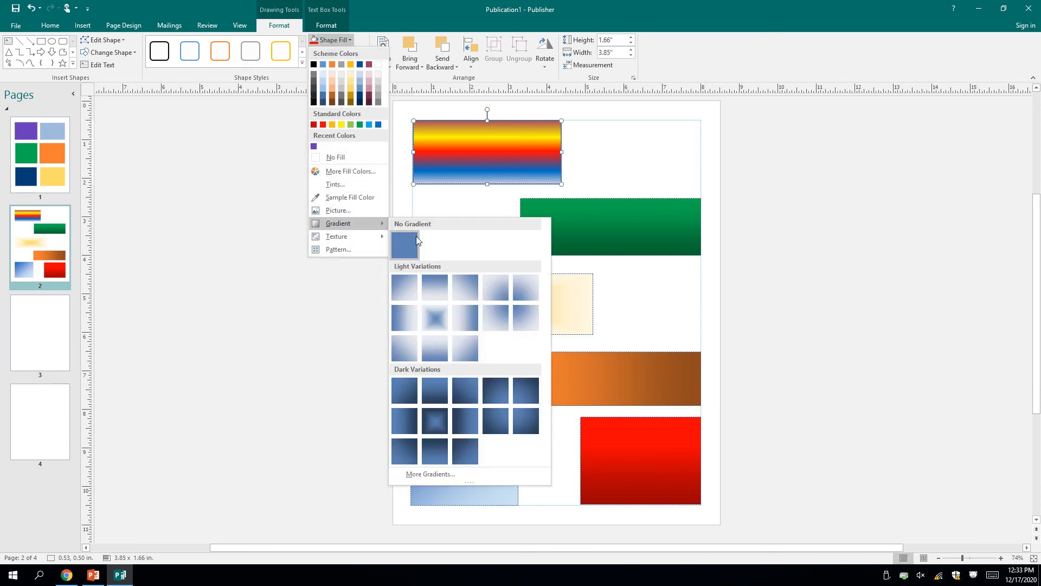
click(484, 297)
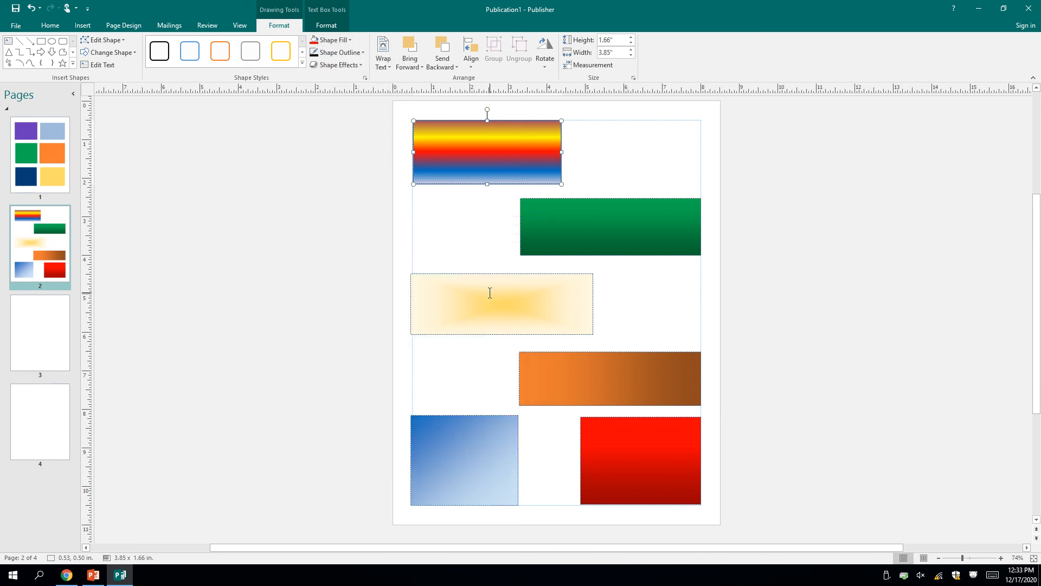
click(448, 232)
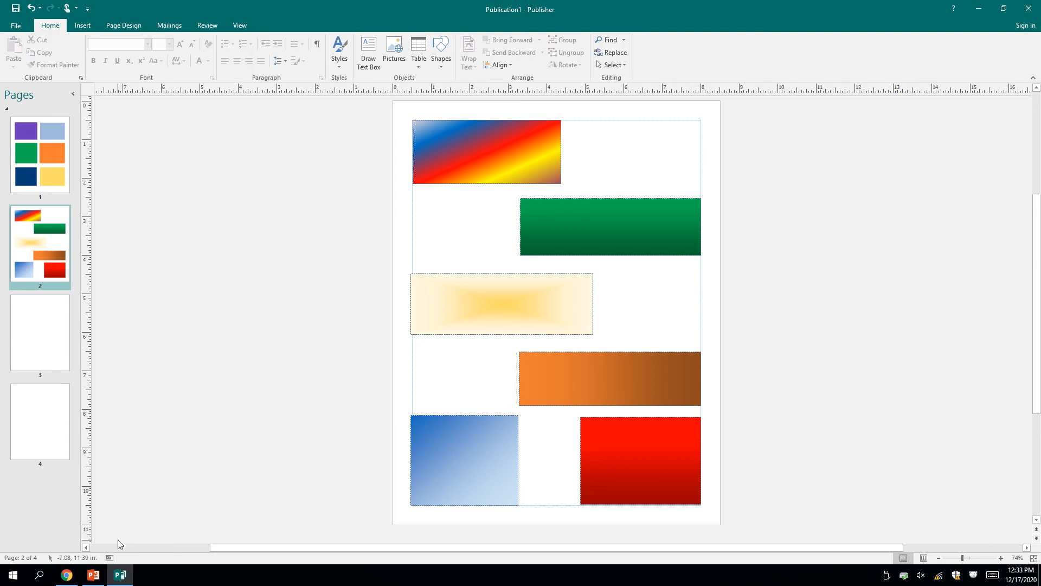
On page 3, draw two side-by-side text boxes at the top, about 2.99 × 3.15 in and 3.53 × 3.14 in.
mouse_move(580, 12)
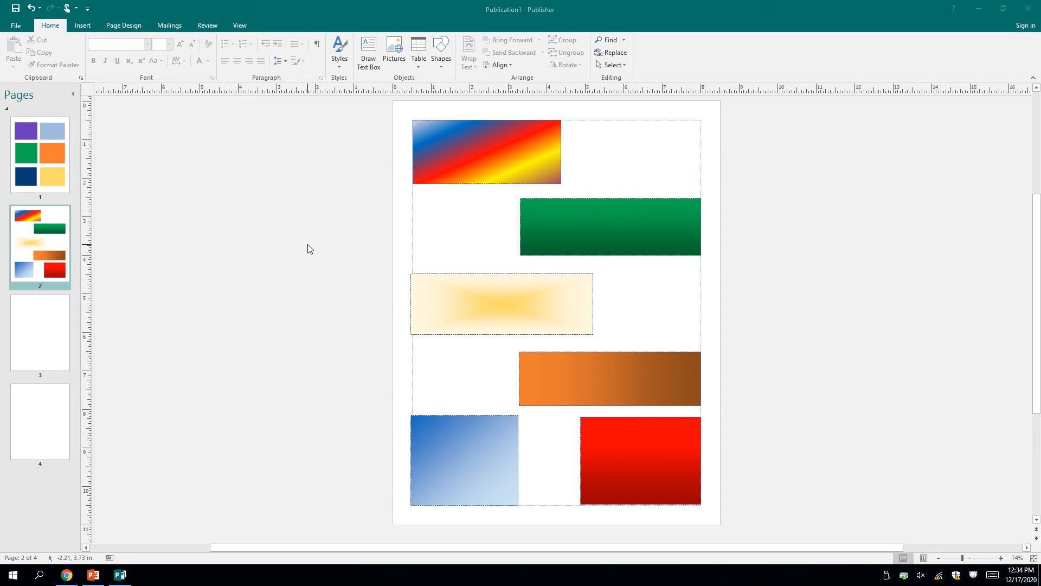
click(36, 336)
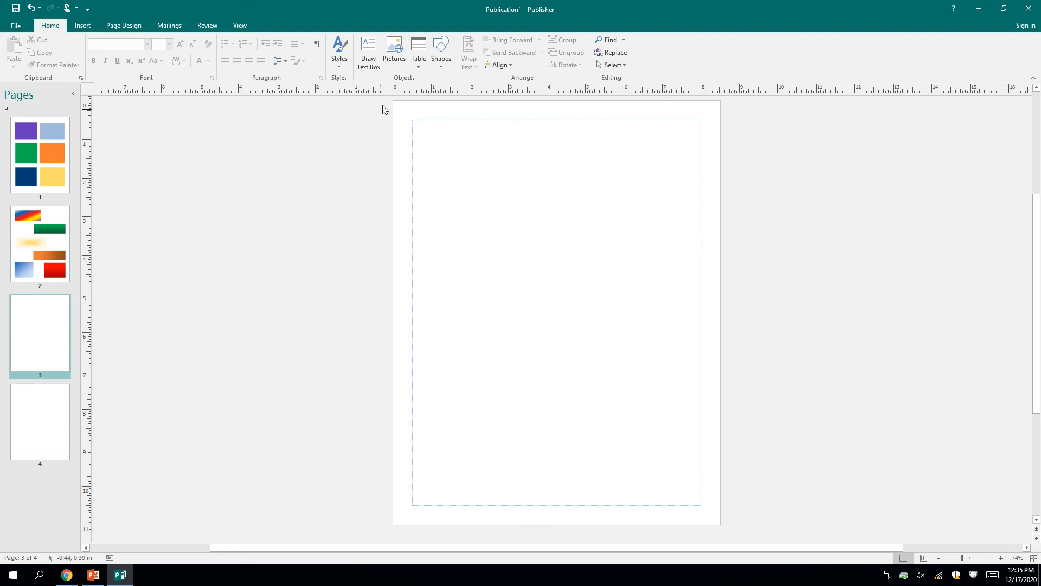
click(369, 54)
mouse_move(408, 119)
mouse_down()
mouse_move(458, 195)
mouse_move(531, 248)
mouse_up()
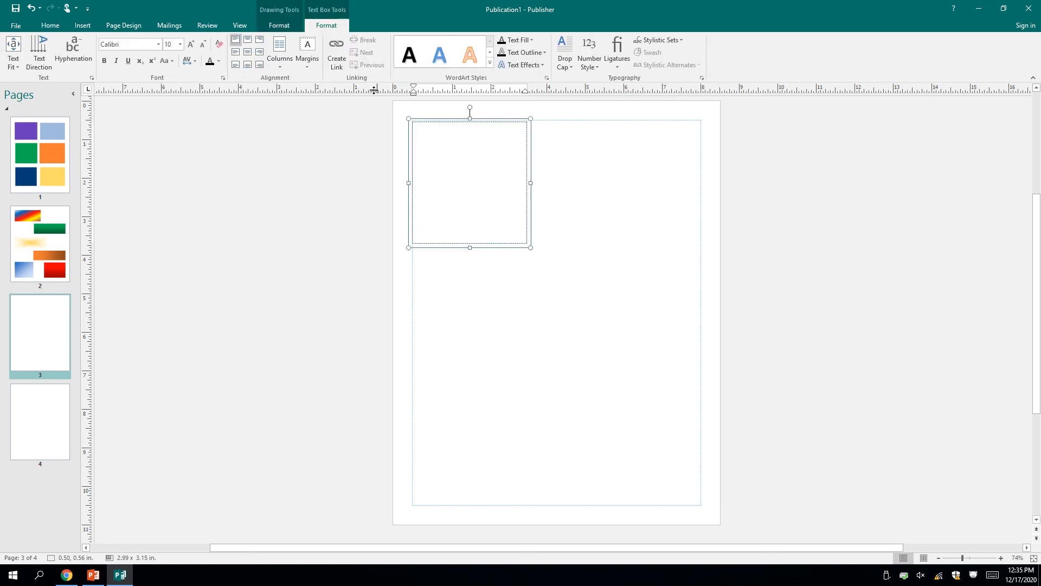
click(84, 27)
click(347, 54)
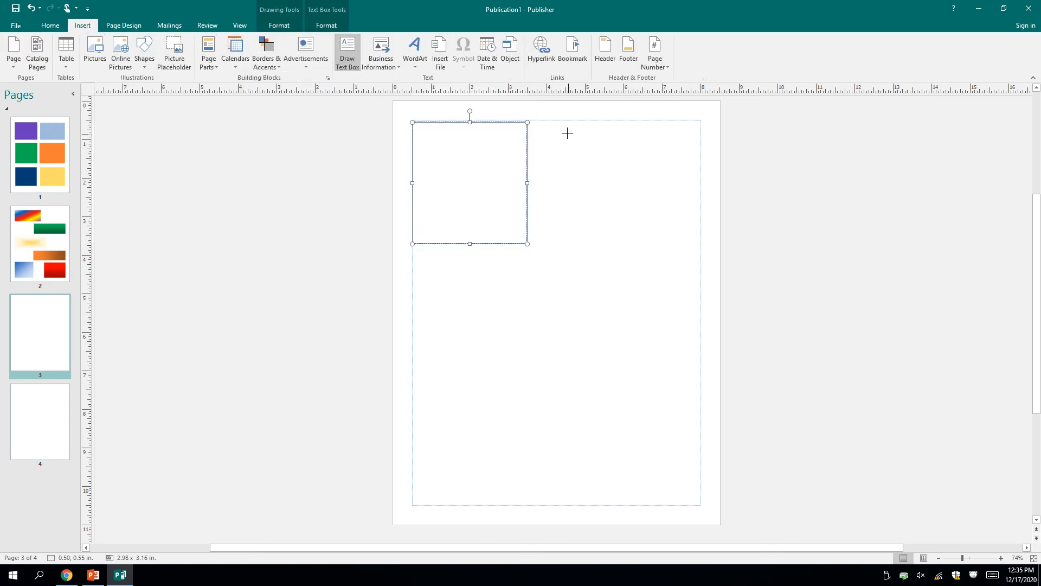
mouse_move(562, 125)
mouse_down()
mouse_move(689, 226)
mouse_move(705, 253)
mouse_up()
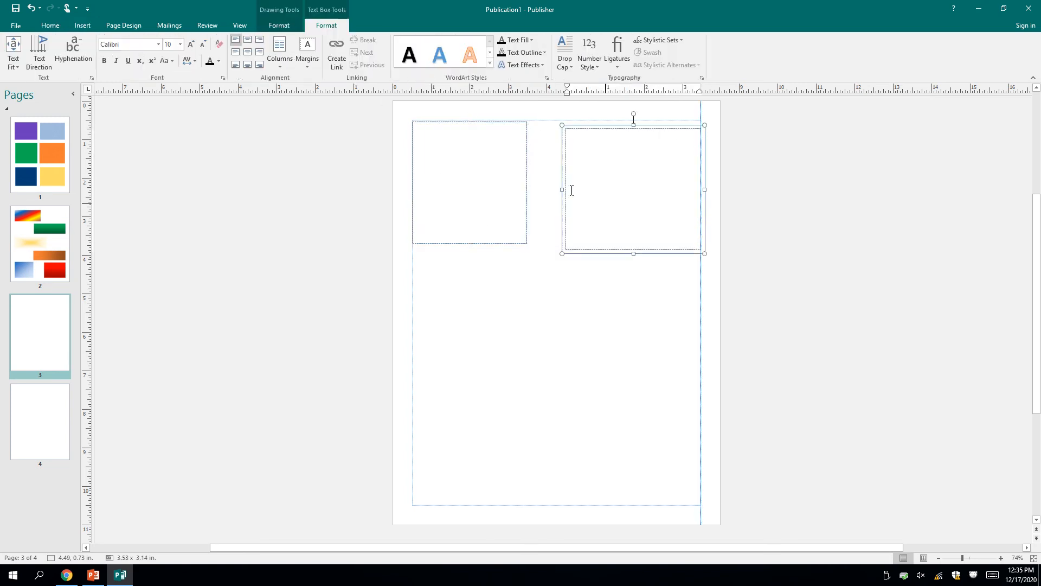
Duplicate the pair of text boxes twice down page 3 to form three rows, shortening the bottom row to fit the margins.
shift+click(444, 125)
drag(444, 123, 475, 406)
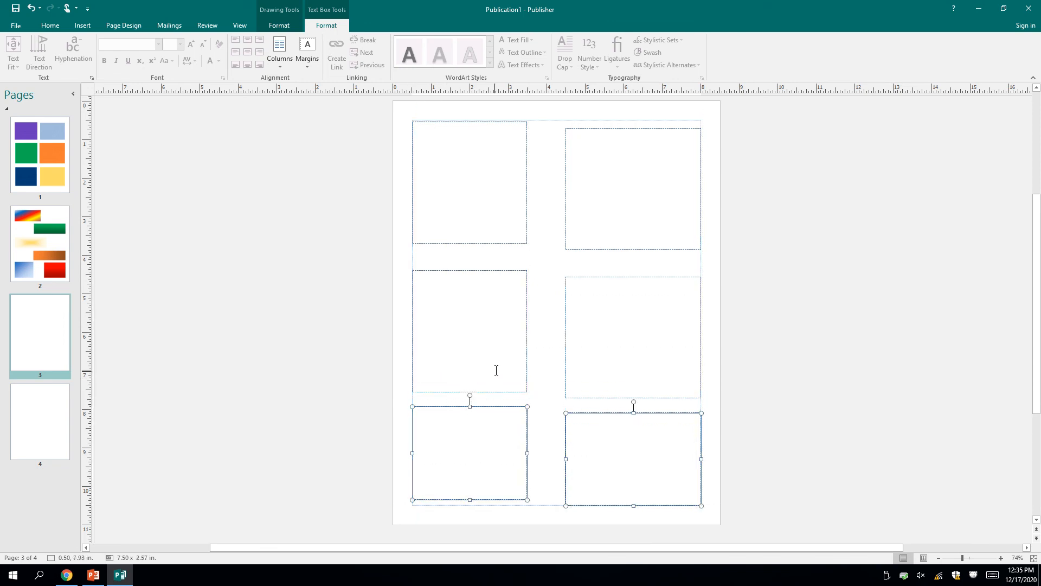
click(475, 259)
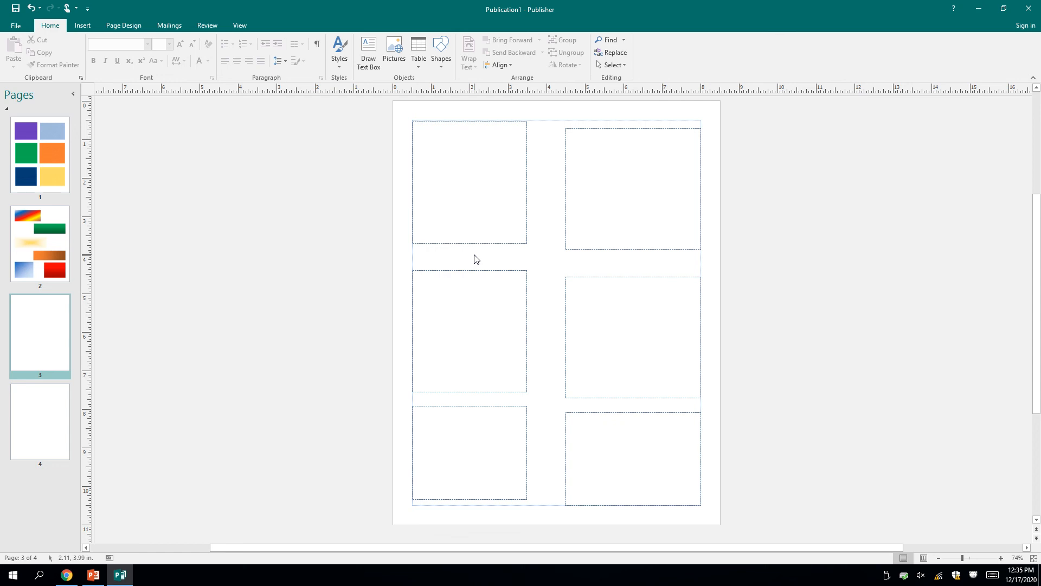
Fill the upper-left text box with the light blue water droplets texture and enlarge it to about 3.26 × 3.31 in.
click(464, 126)
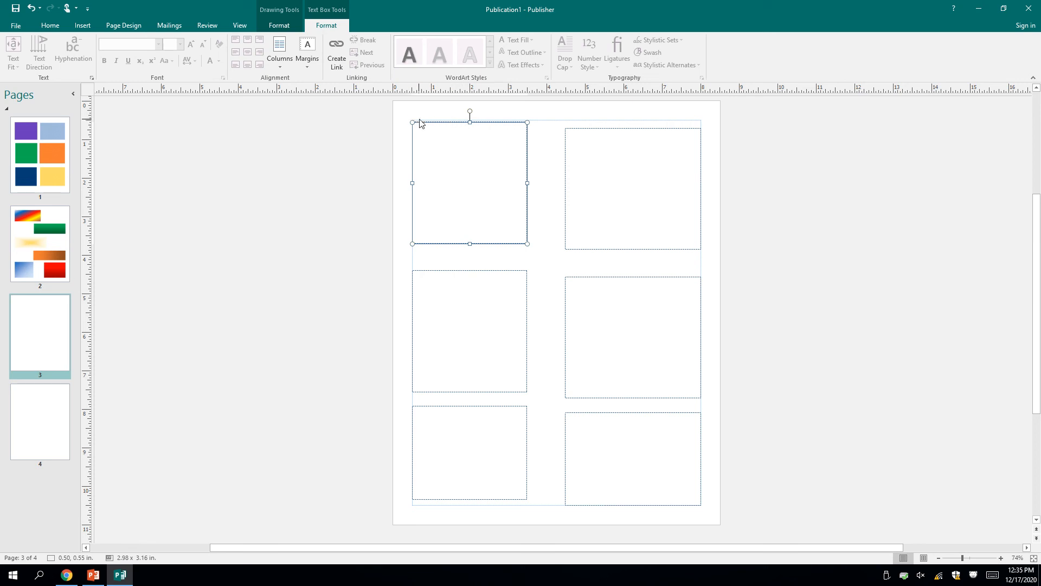
click(279, 25)
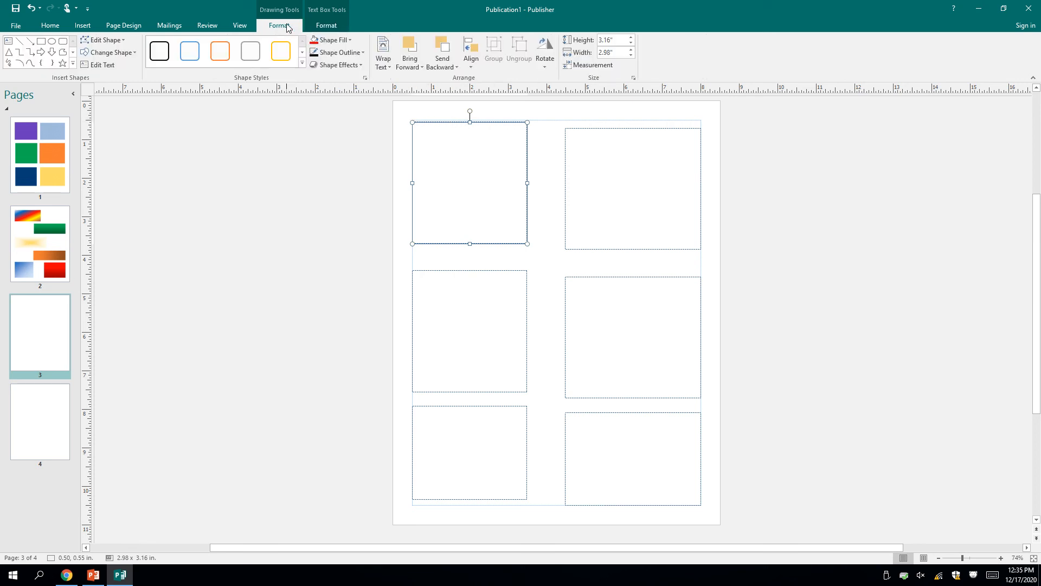
click(349, 40)
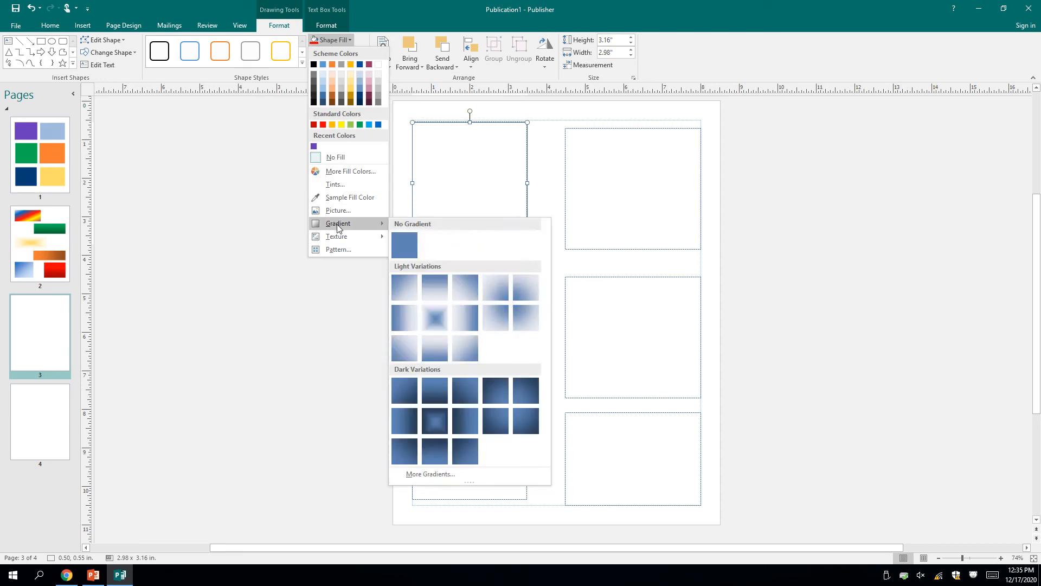
mouse_move(336, 240)
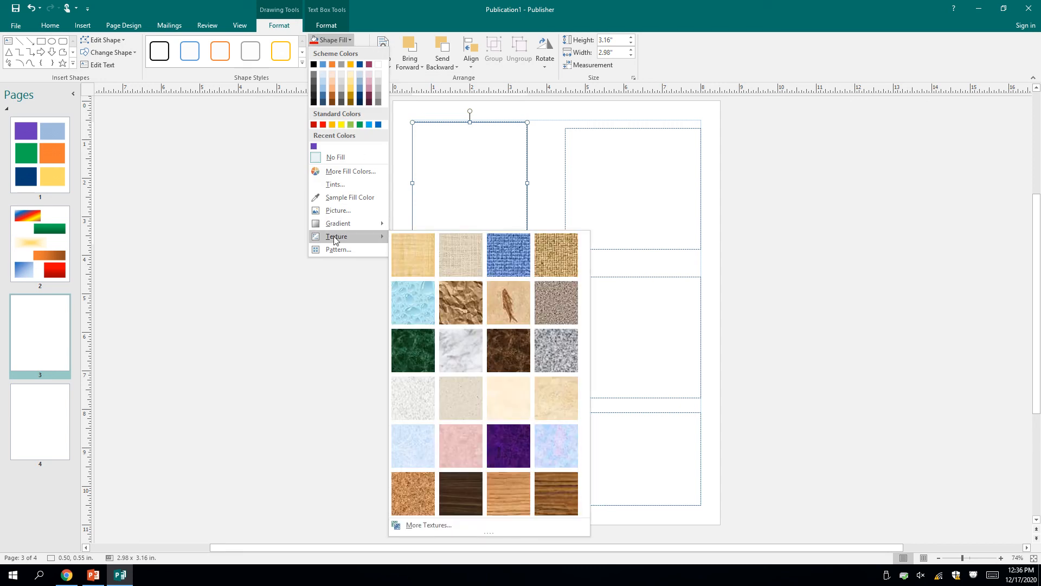
click(408, 302)
mouse_move(524, 240)
mouse_down()
mouse_move(545, 254)
mouse_move(526, 230)
mouse_move(539, 250)
mouse_up()
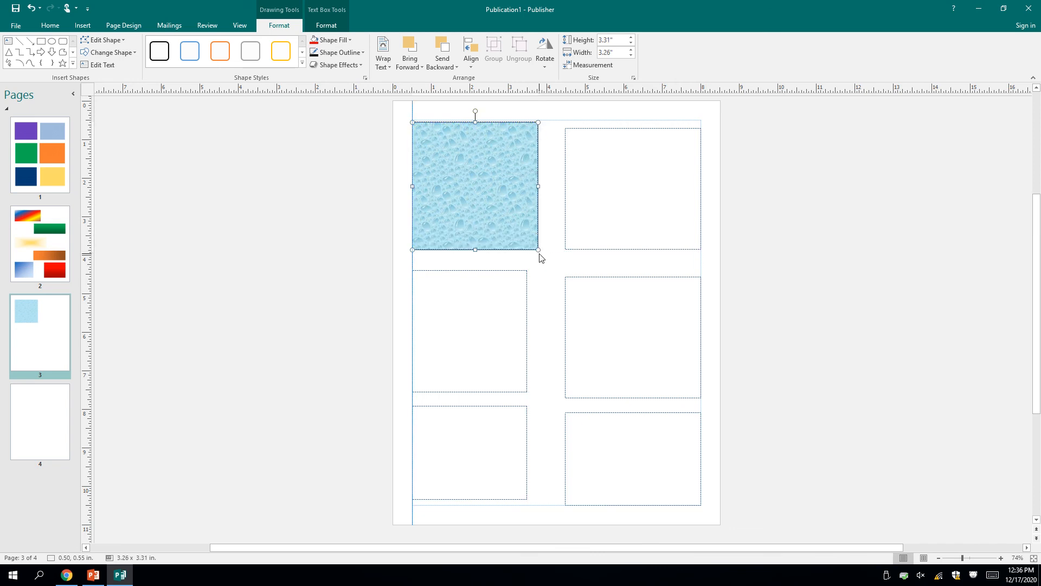
Fill the upper-right text box on page 3 with the crumpled brown paper texture.
click(592, 130)
click(350, 40)
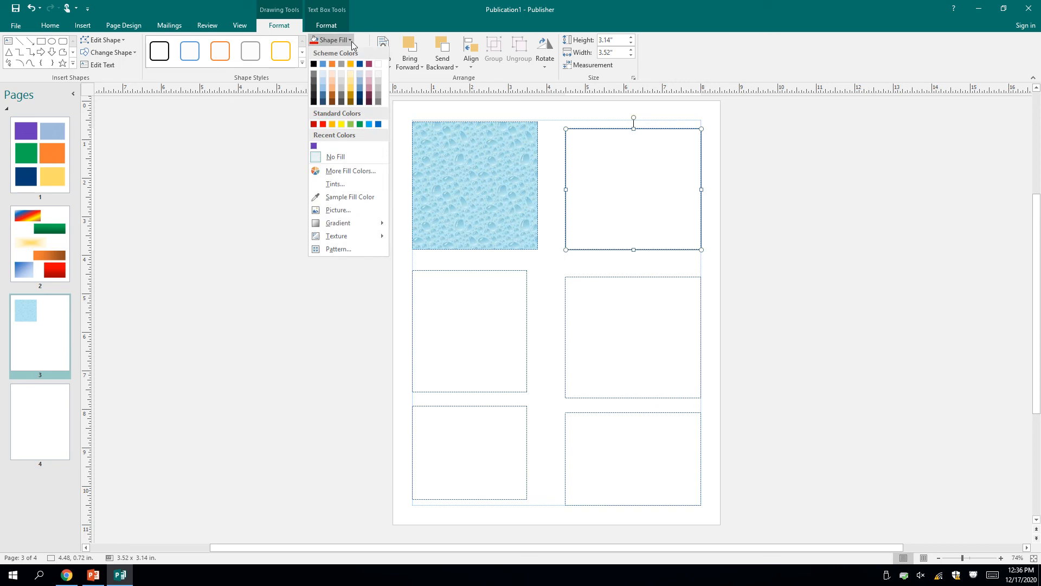
mouse_move(348, 228)
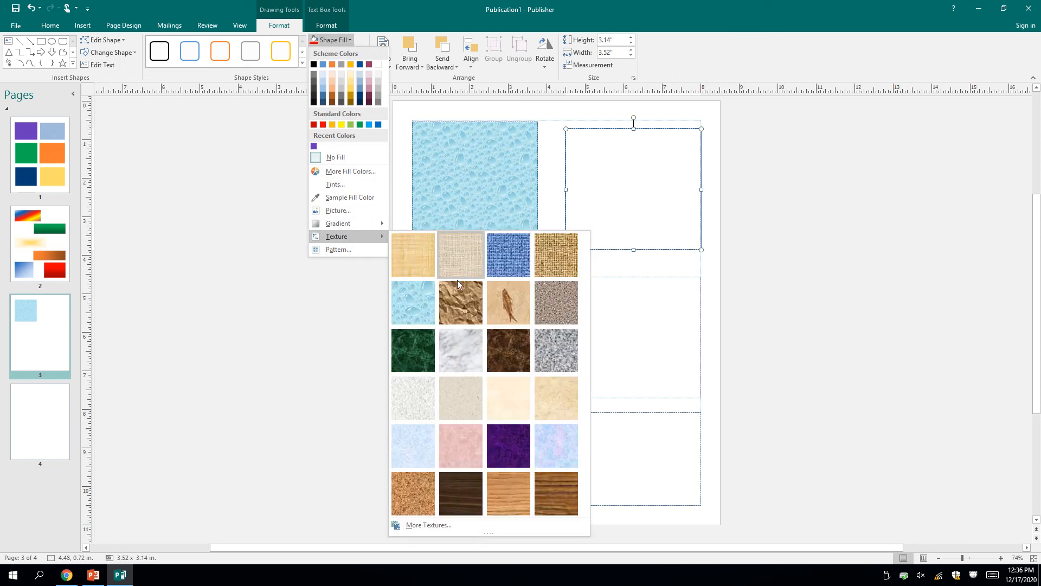
click(464, 310)
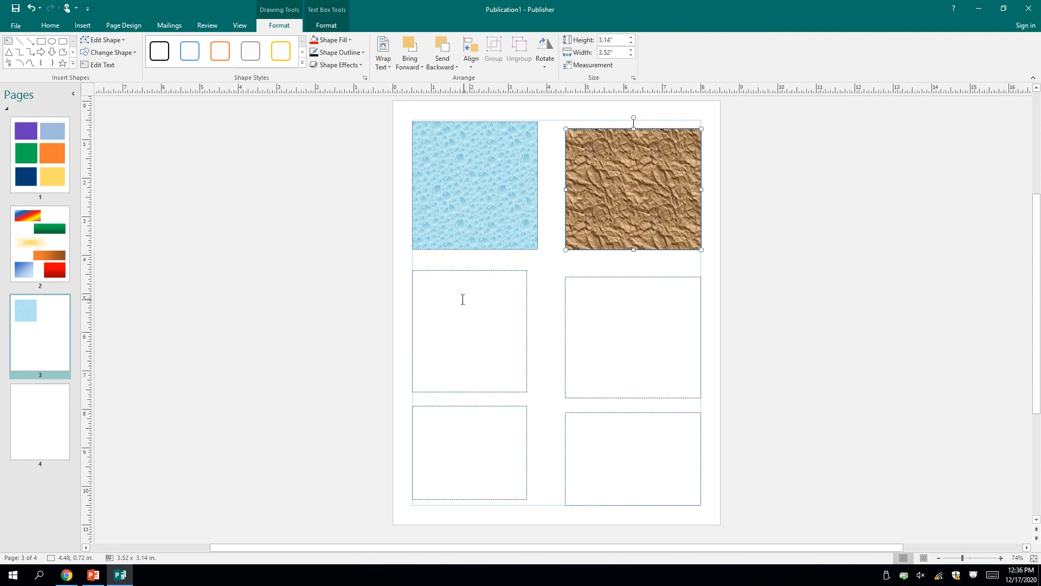
Fill the middle-left text box on page 3 with the white marble texture.
click(464, 272)
click(350, 40)
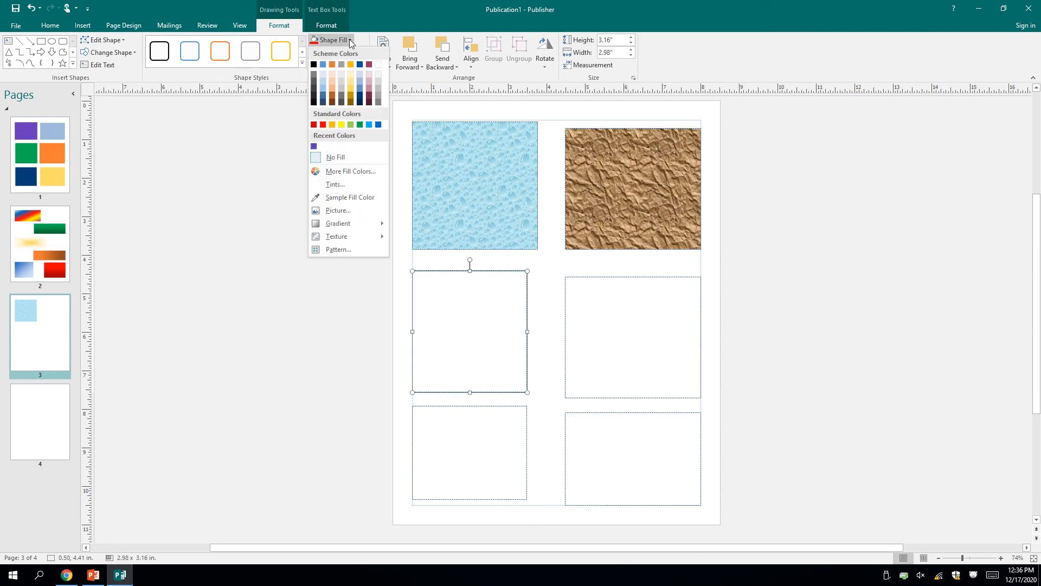
mouse_move(362, 233)
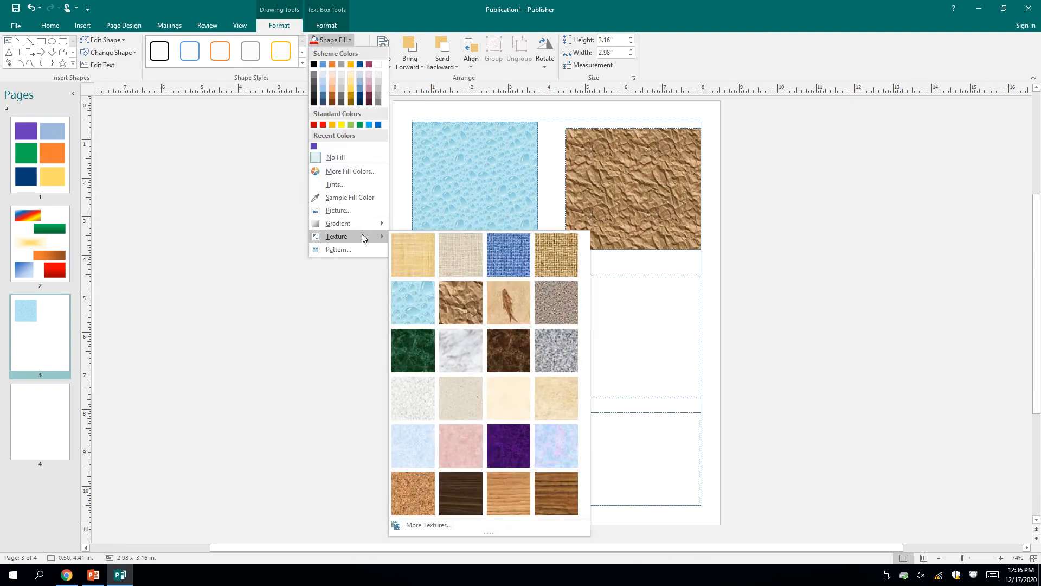
click(470, 340)
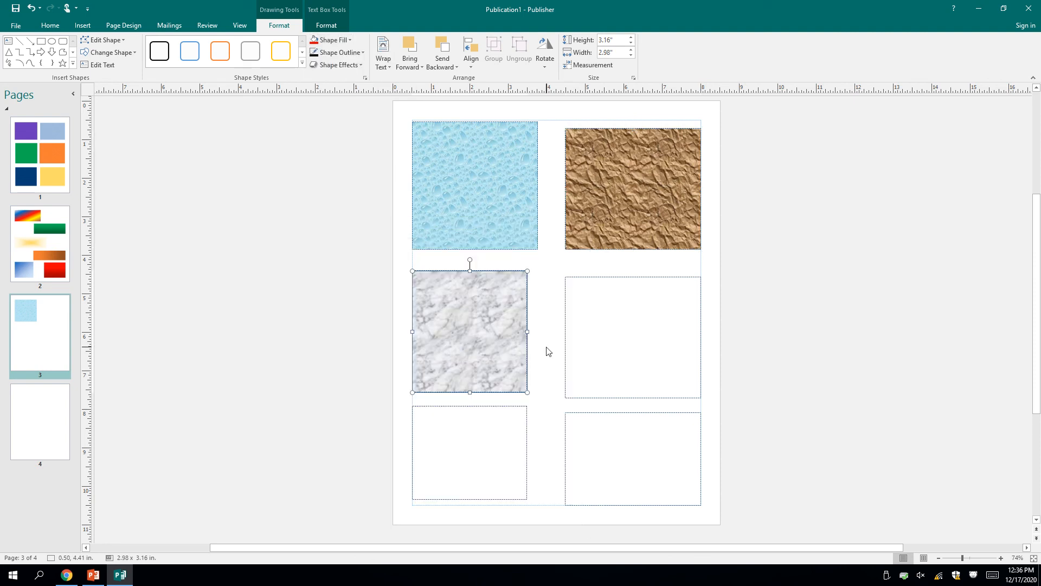
Fill the middle-right text box on page 3 with the brown wood grain texture from the texture gallery's lower-right corner.
click(592, 278)
click(332, 40)
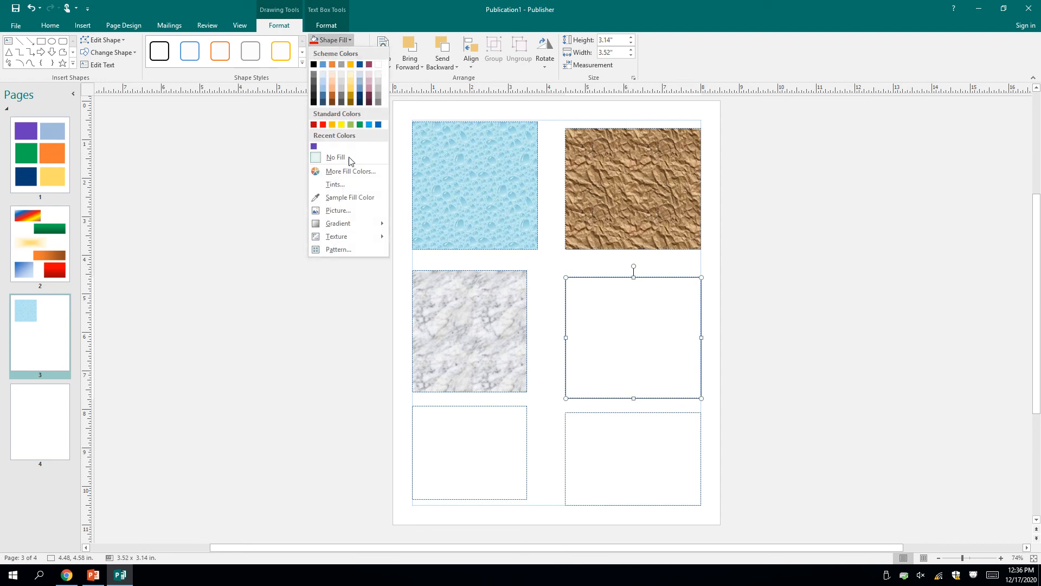
mouse_move(370, 237)
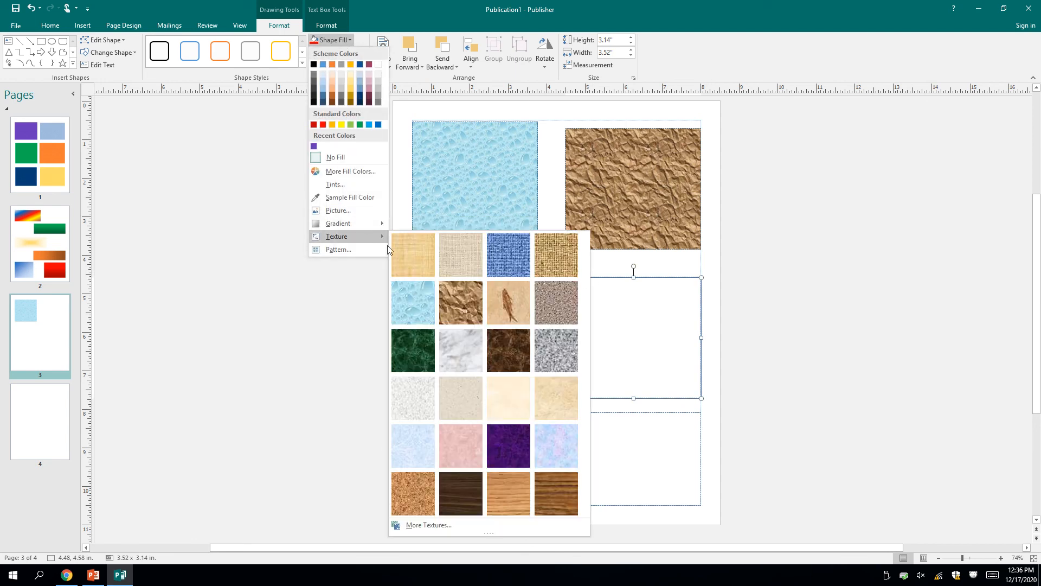
click(548, 491)
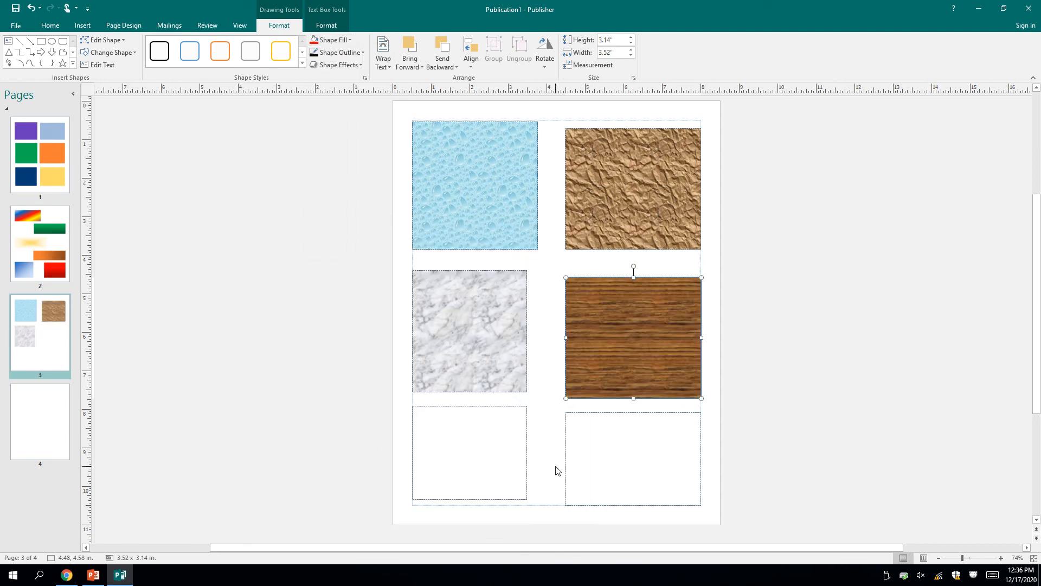
Fill the lower-left text box on page 3 with the cork texture.
click(476, 411)
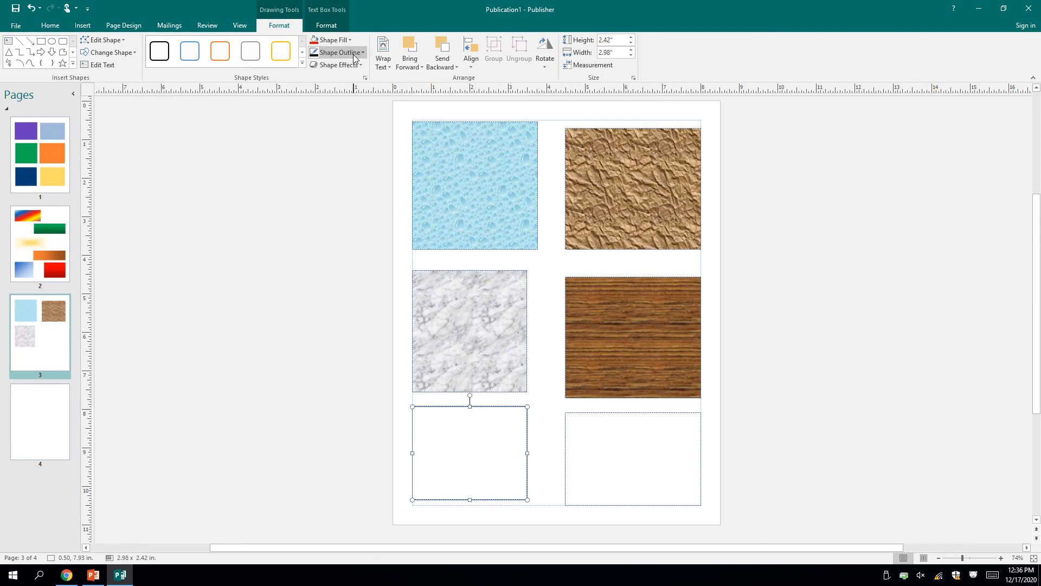
click(341, 40)
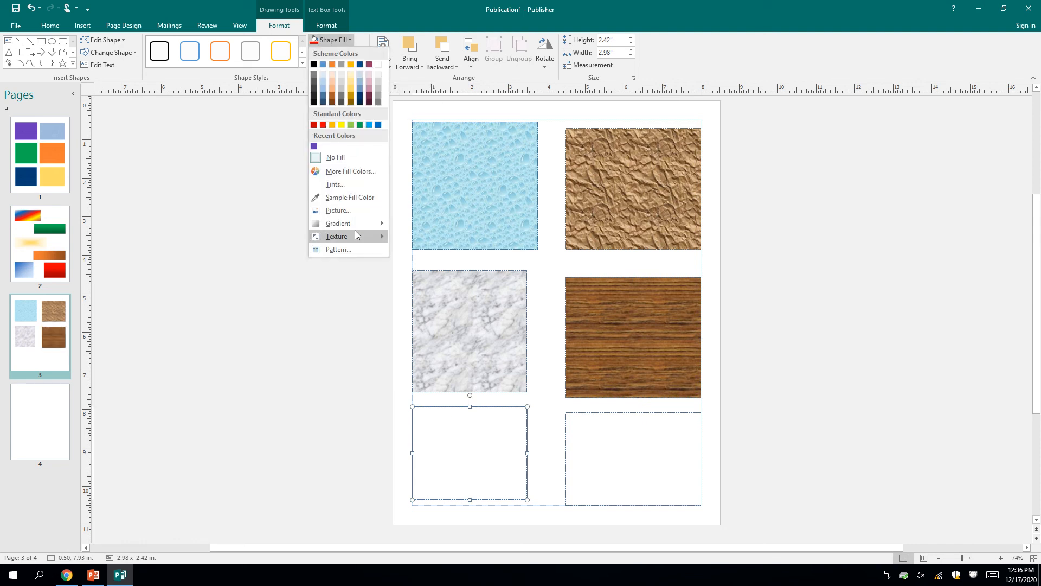
mouse_move(358, 236)
click(412, 489)
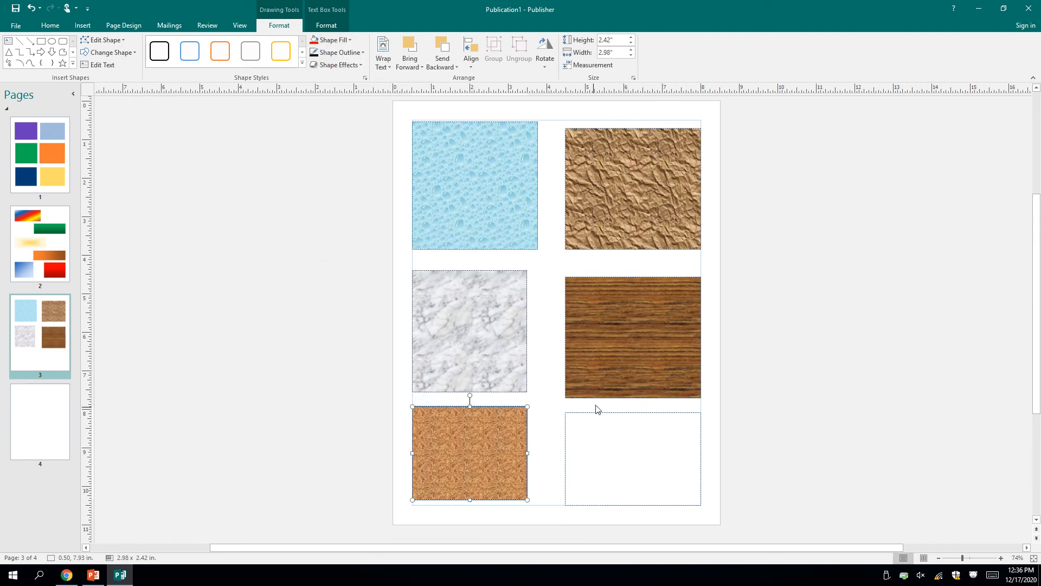
Fill the lower-right text box on page 3 with the tan woven texture and deselect the box.
click(604, 416)
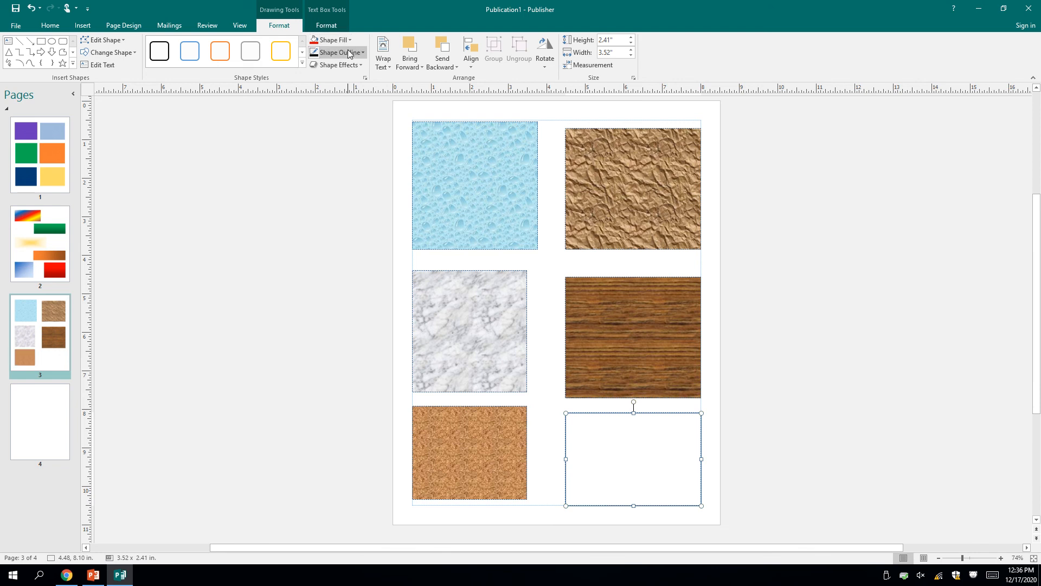
click(346, 41)
mouse_move(347, 236)
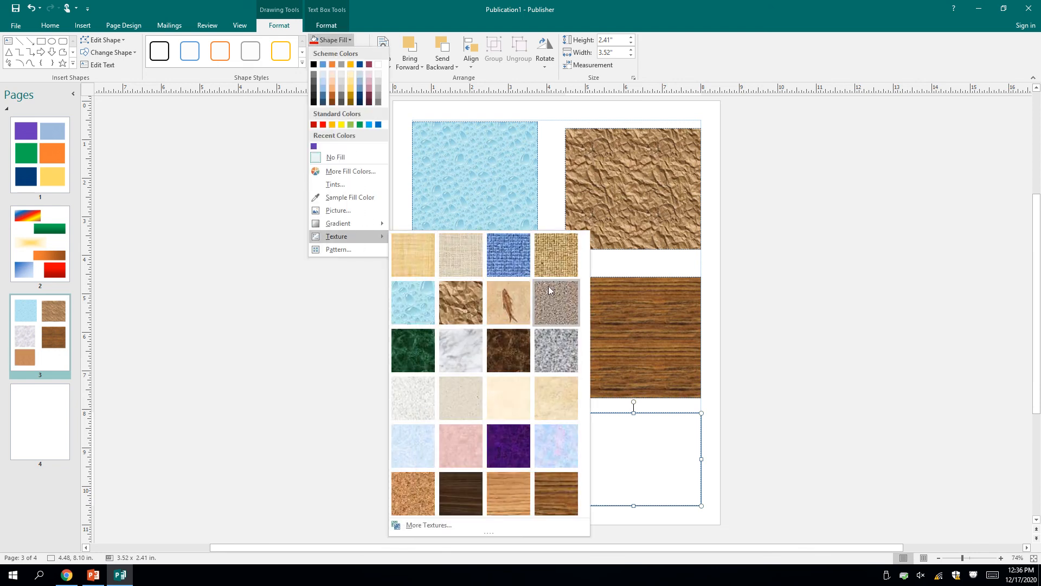
click(558, 254)
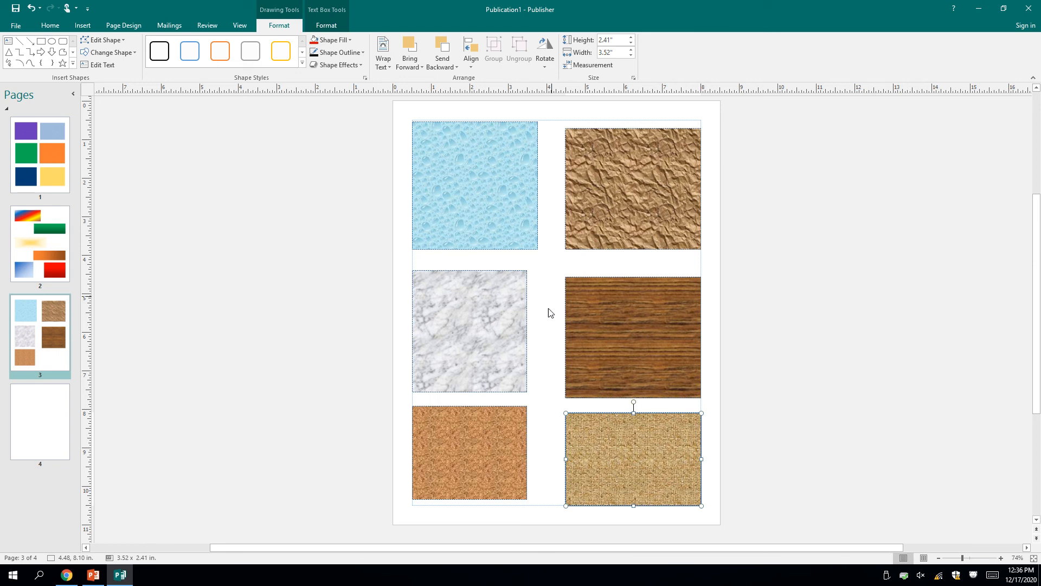
click(546, 411)
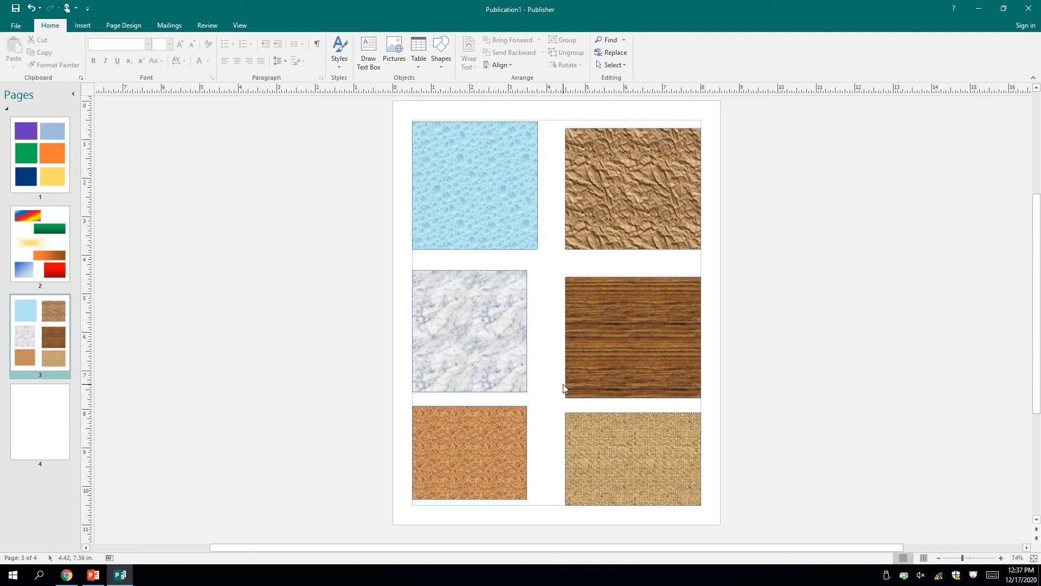
On page 4, draw a text box about 2.86 × 2.88 in and copy it to form three rows of two boxes.
click(44, 431)
click(369, 53)
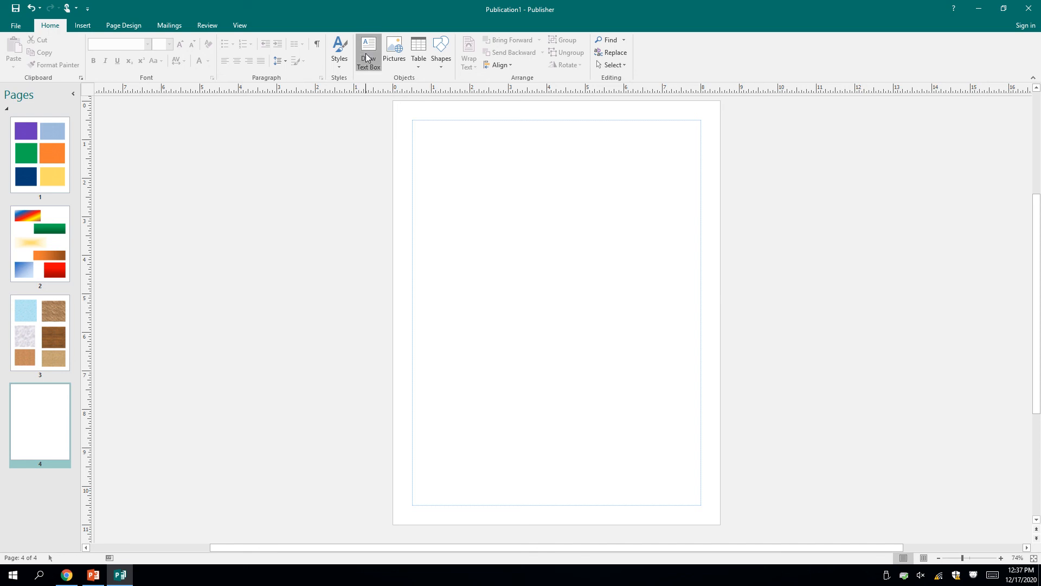
drag(413, 118, 524, 229)
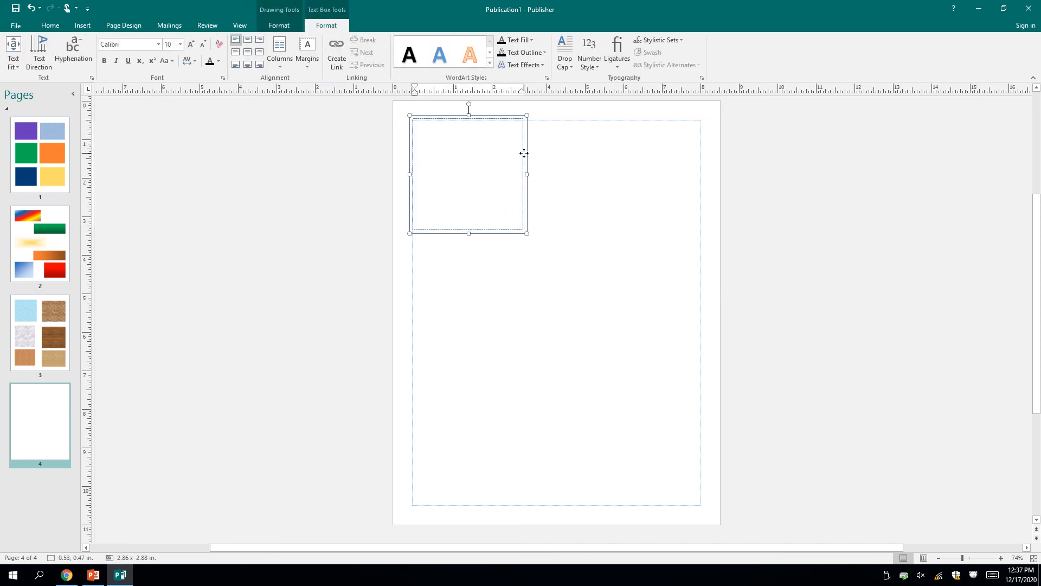
drag(524, 153, 690, 289)
drag(689, 290, 692, 422)
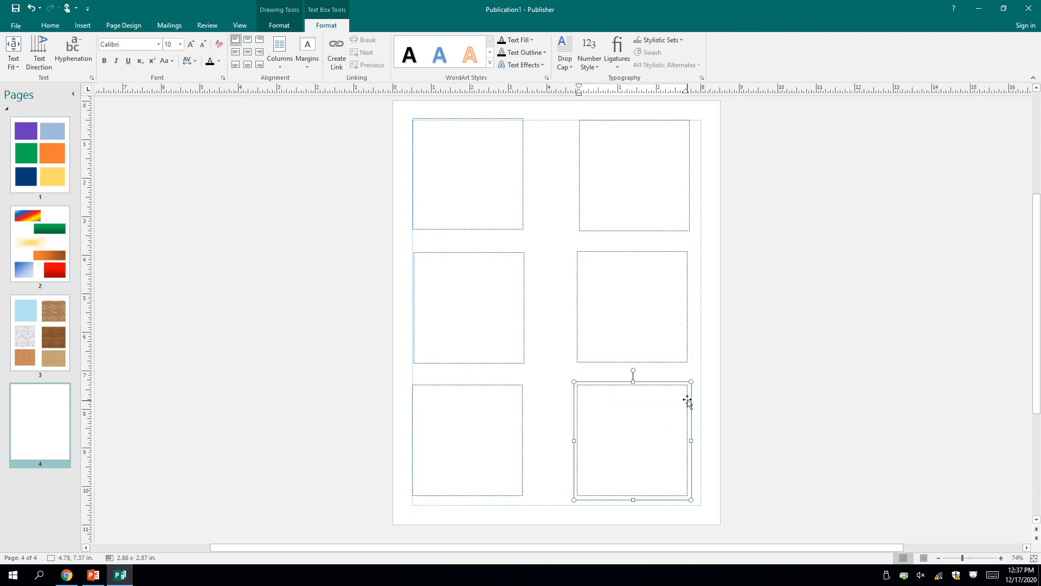
click(683, 390)
Give the upper-left text box on page 4 a red outline and deselect the box.
click(522, 145)
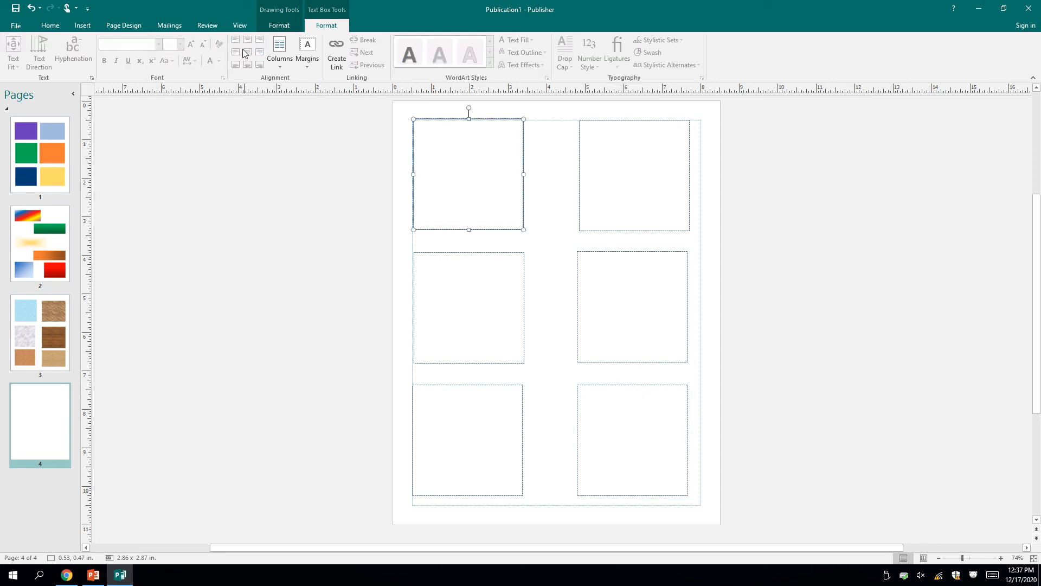
click(273, 27)
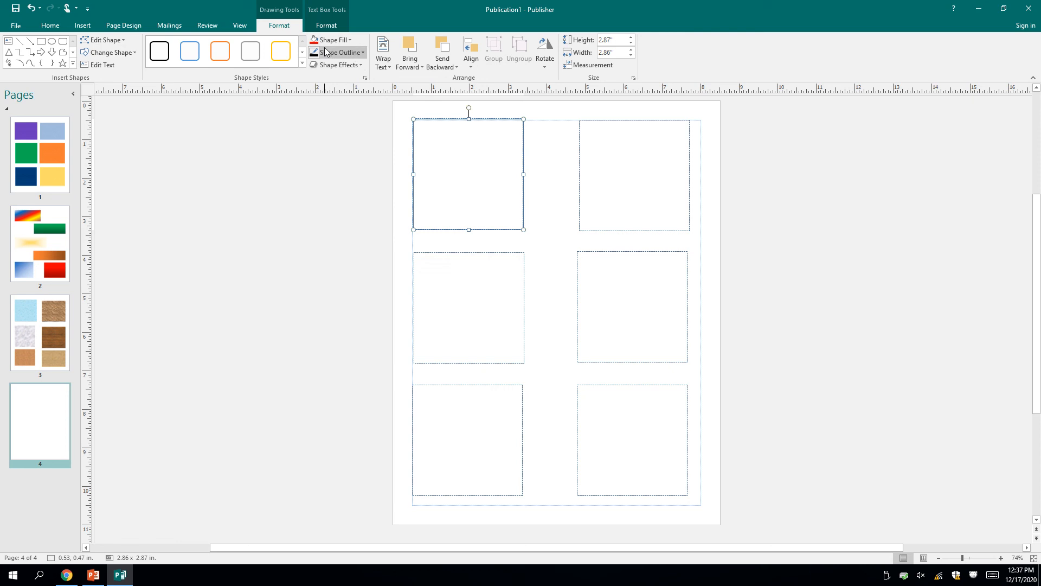
click(360, 52)
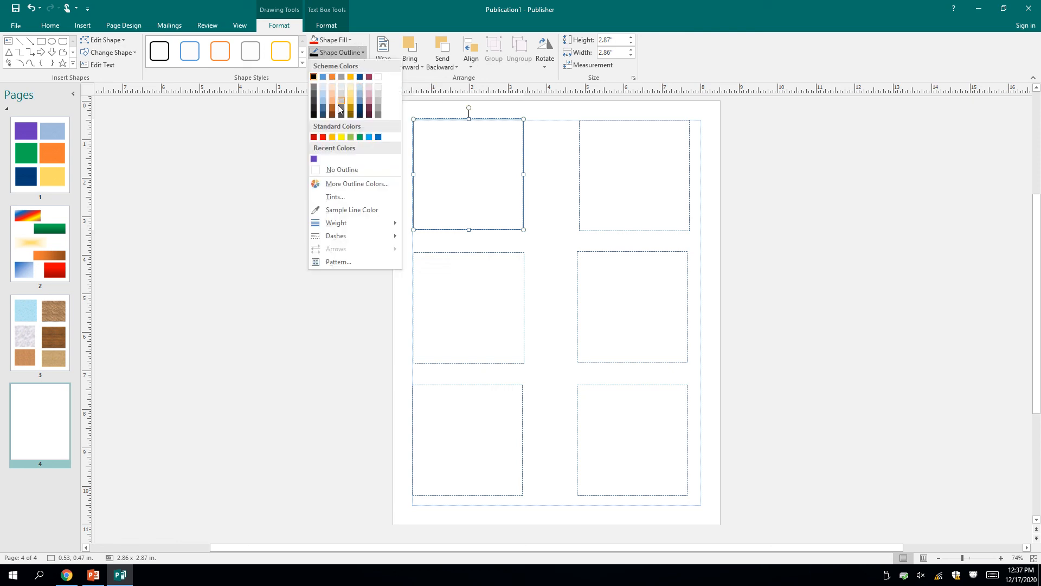
click(324, 138)
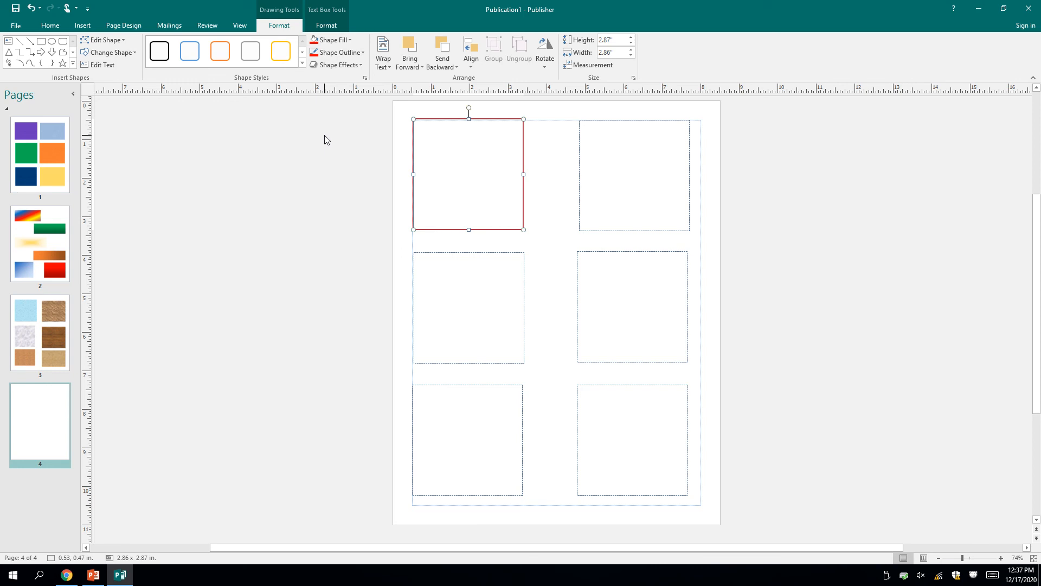
click(540, 149)
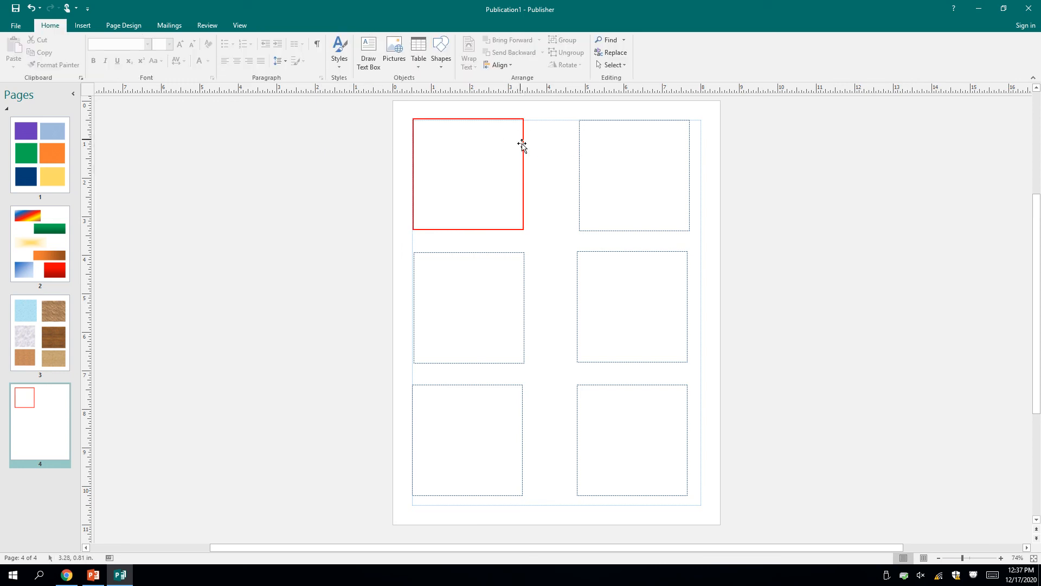
Set the red outline's weight to 3 pt on the upper-left text box and deselect it.
click(523, 164)
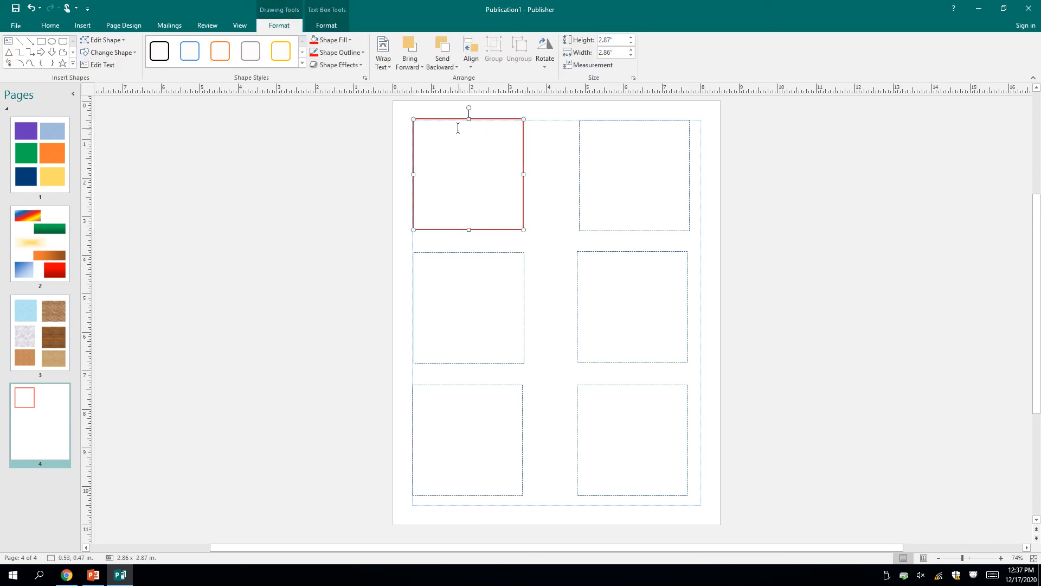
click(354, 54)
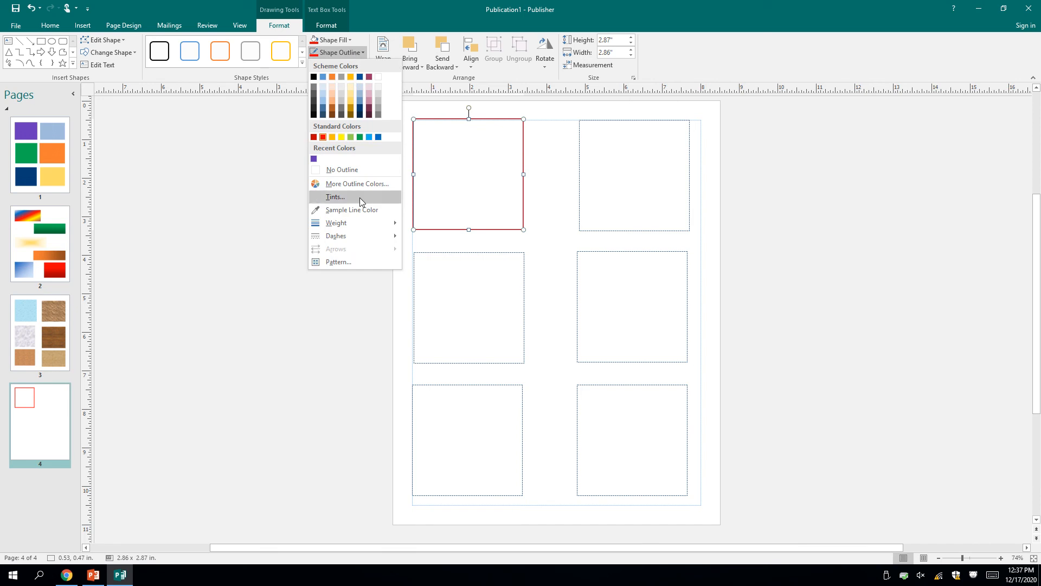
mouse_move(350, 222)
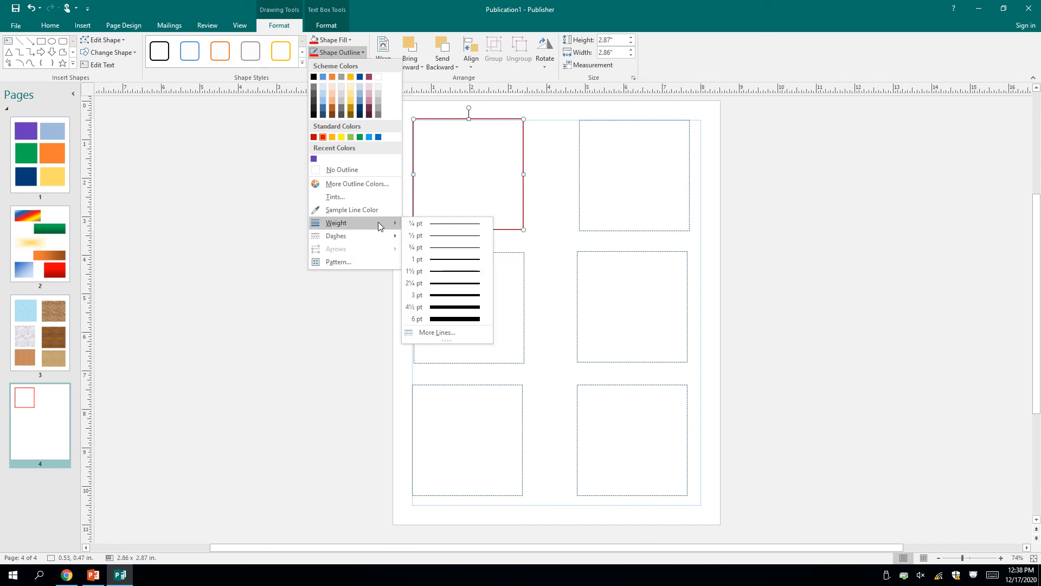
click(441, 296)
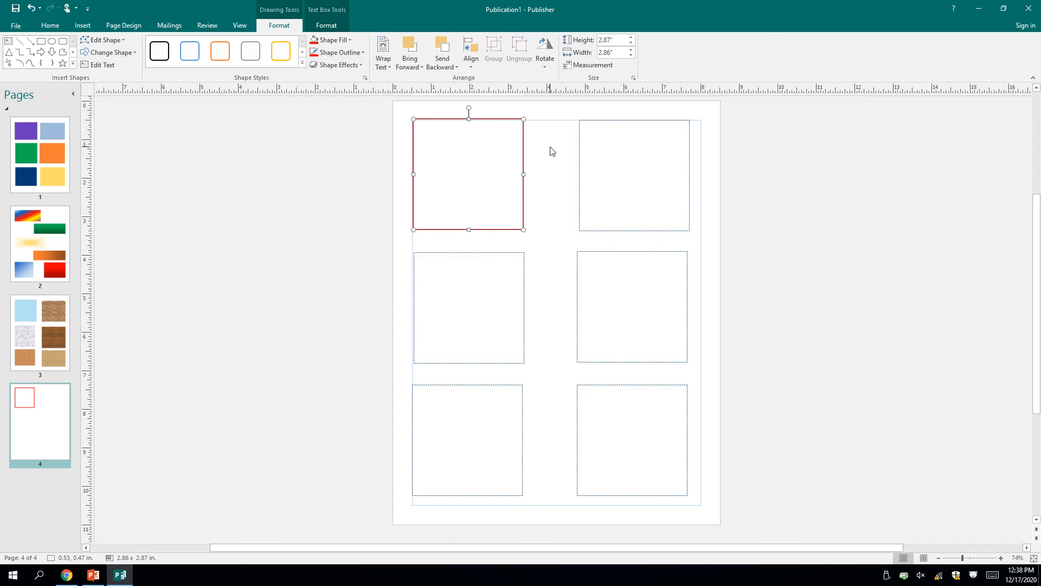
click(552, 151)
Set the outline weight of the red upper-left text box to 6 pt.
click(523, 152)
click(359, 53)
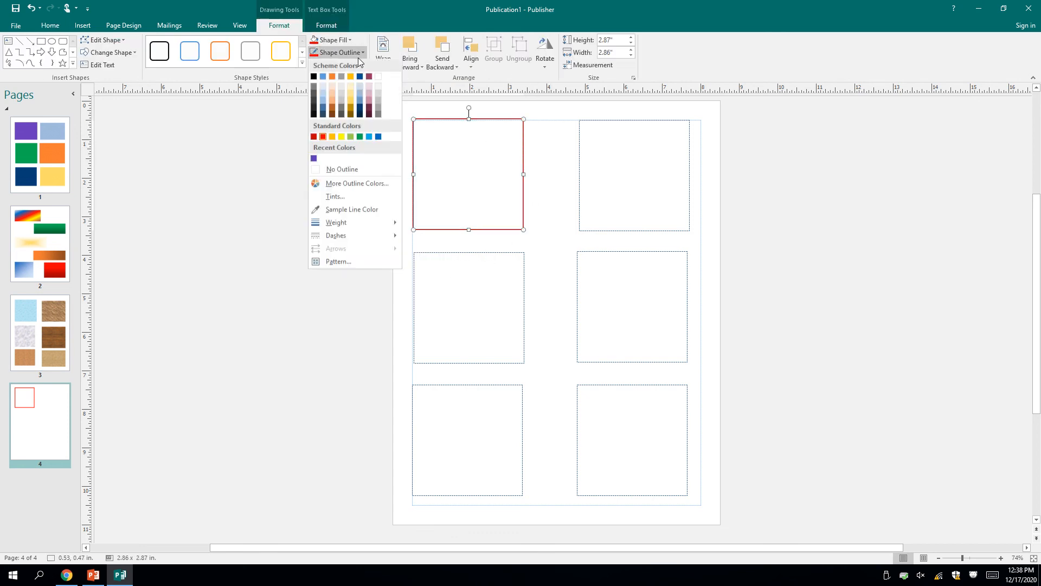
mouse_move(357, 223)
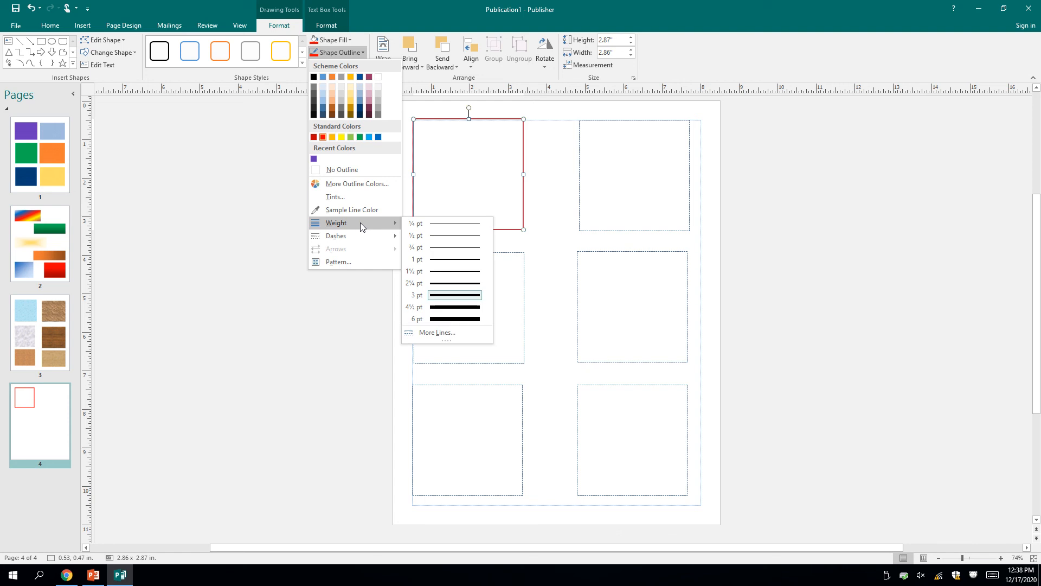
click(444, 319)
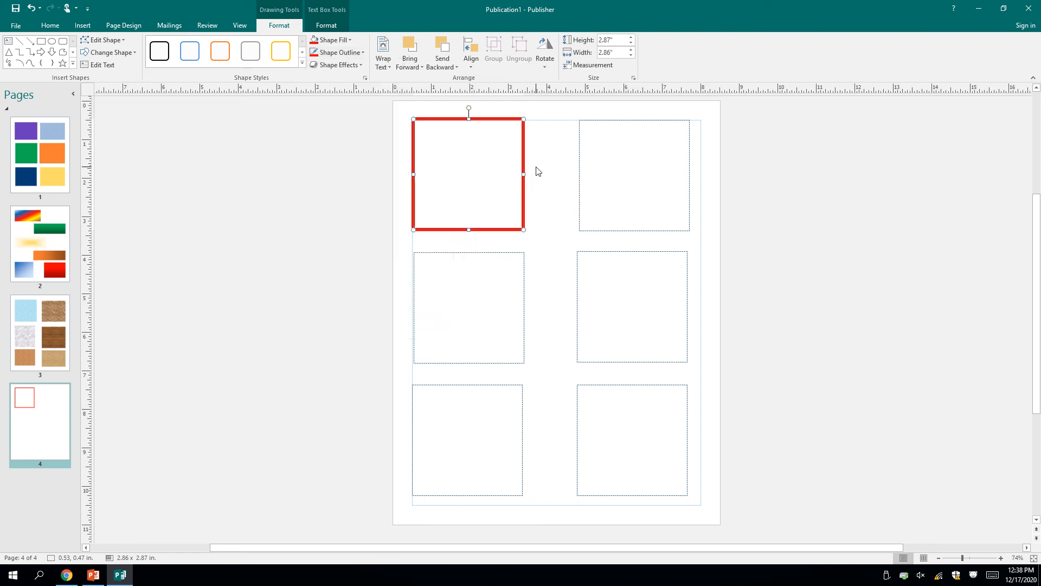
Give the upper-right text box on page 4 a dark blue outline with a weight of 6 pt.
click(583, 168)
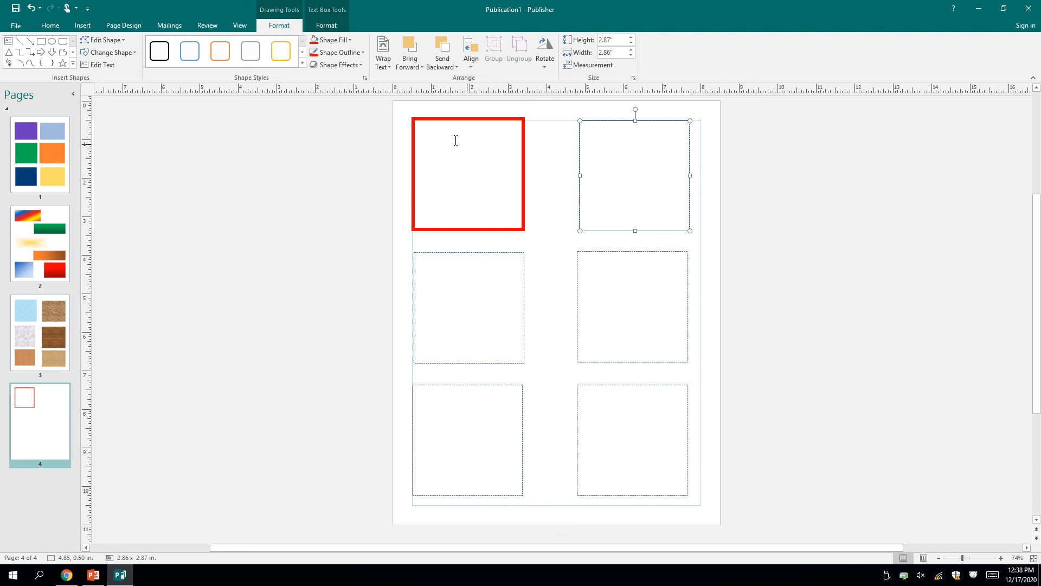
click(355, 52)
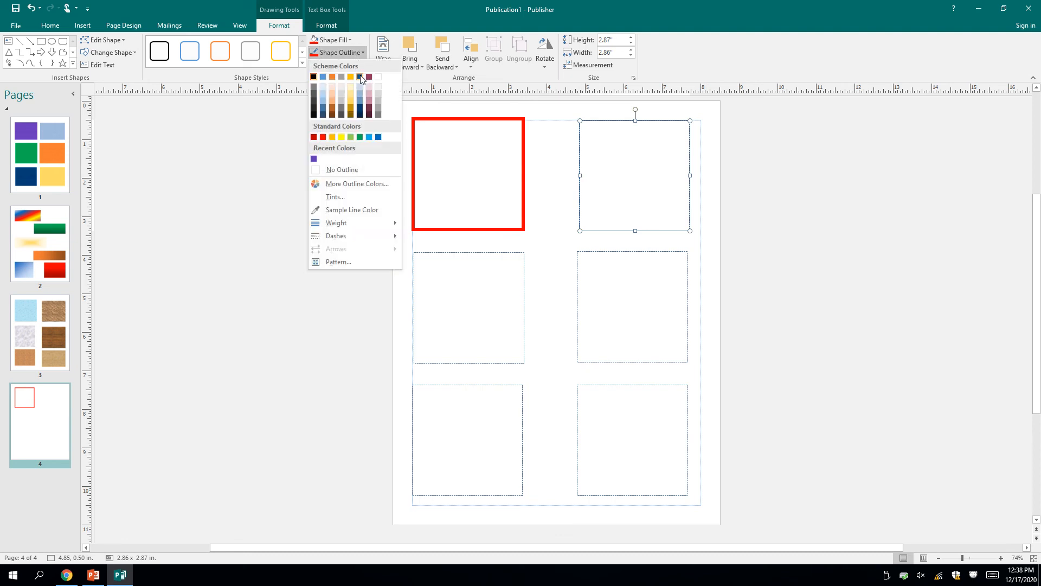
click(360, 77)
click(355, 52)
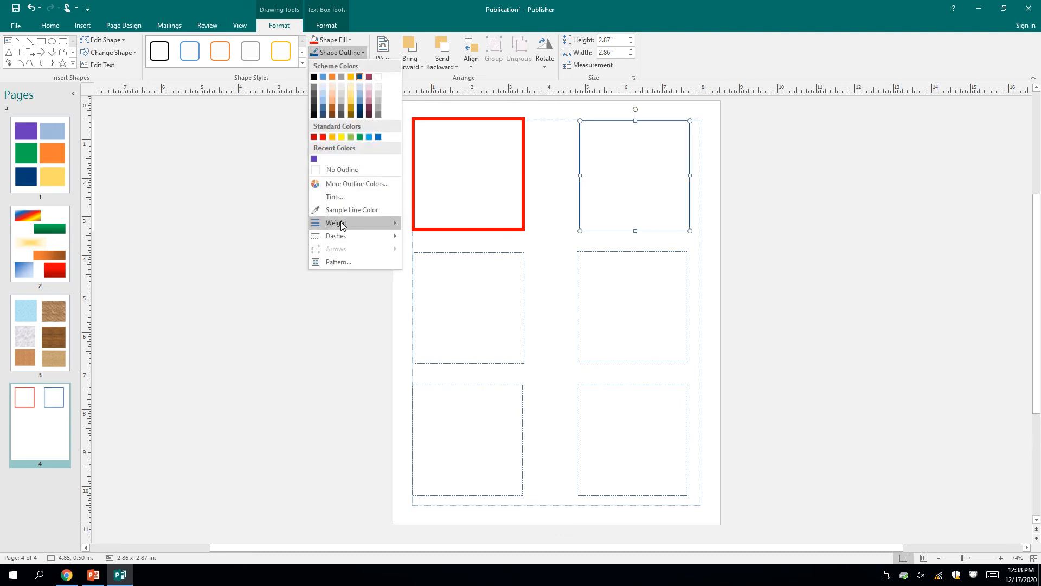
mouse_move(364, 226)
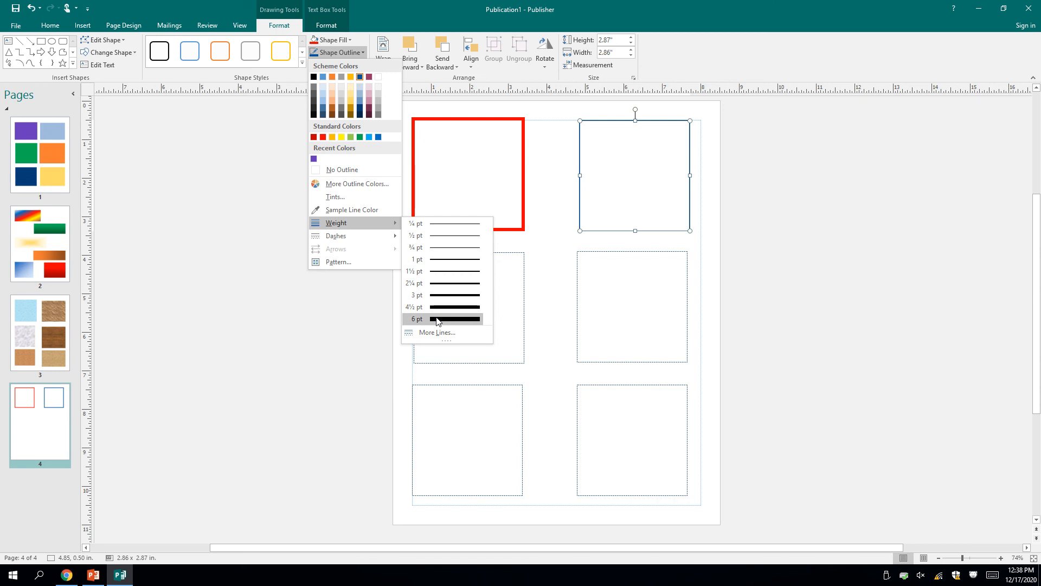
click(440, 319)
Change the upper-right text box's dark blue outline to the evenly dashed line style.
click(353, 53)
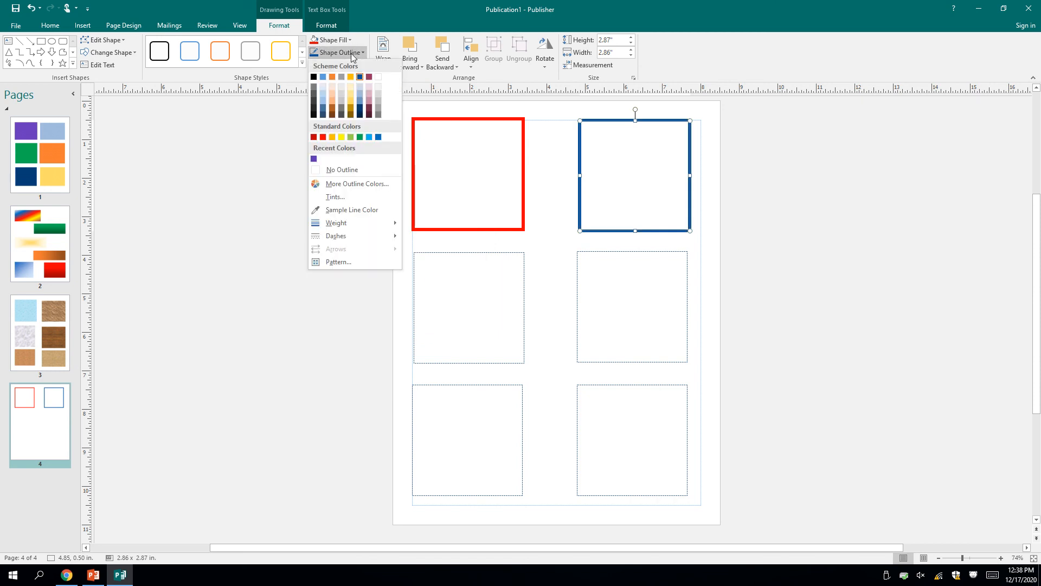
mouse_move(347, 237)
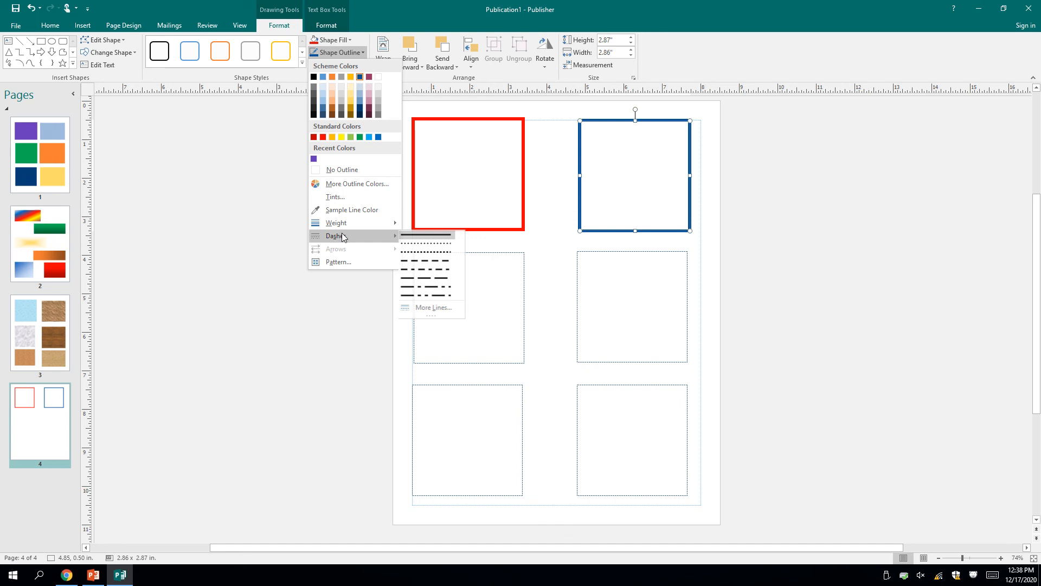
click(416, 263)
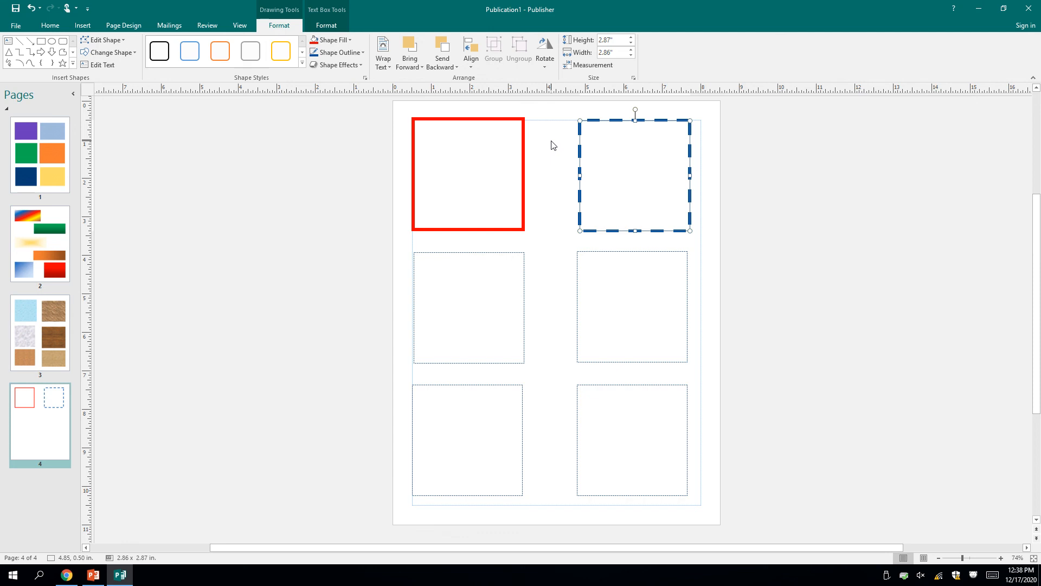
Give the middle-left text box a plum outline with a weight of 4½ pt.
click(480, 254)
click(359, 53)
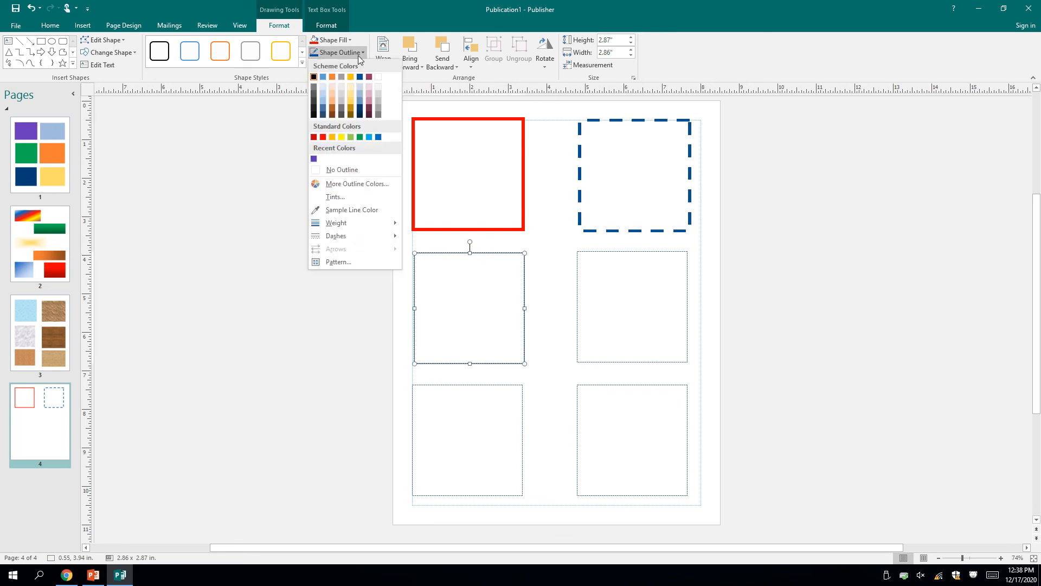
click(369, 76)
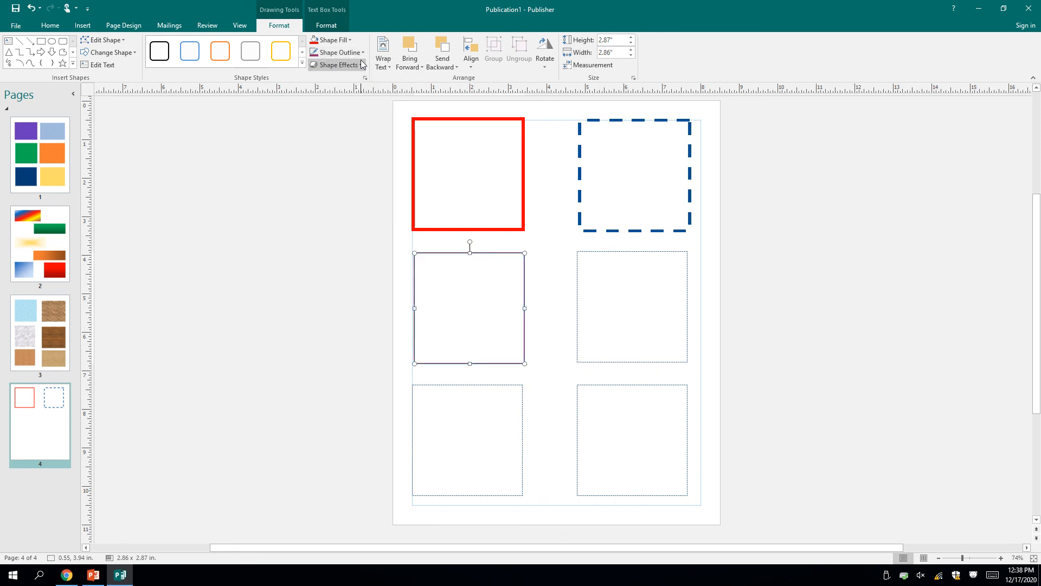
click(359, 52)
mouse_move(365, 223)
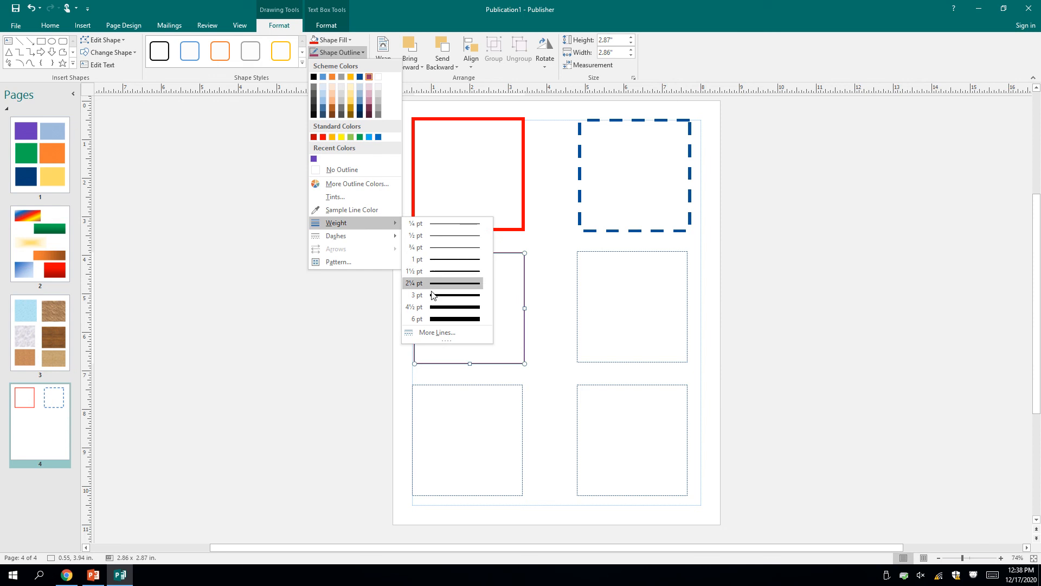
click(432, 295)
Apply the Wide downward diagonal pattern to the middle-left text box's outline and deselect the box.
click(359, 53)
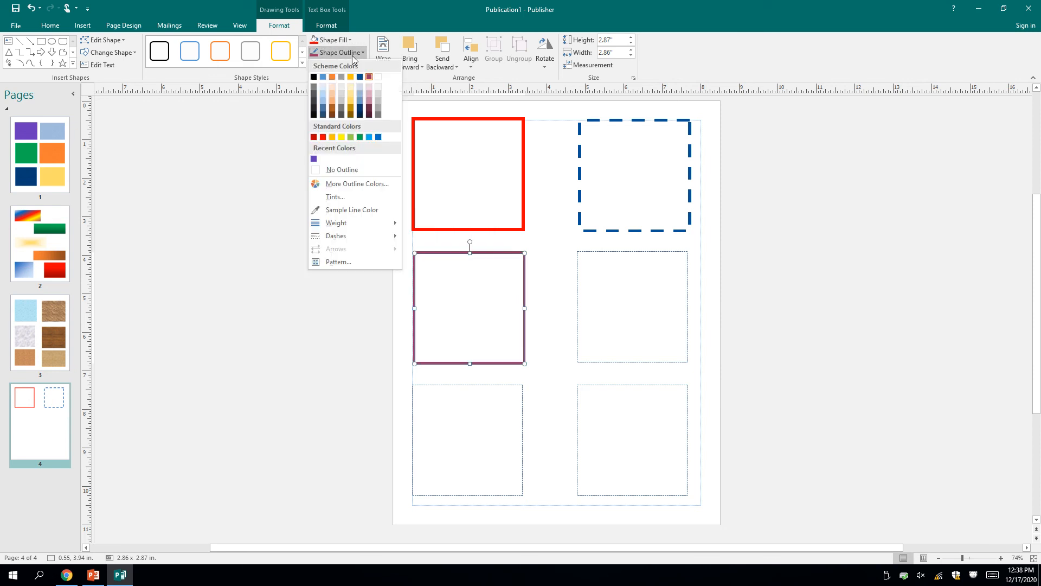
click(356, 261)
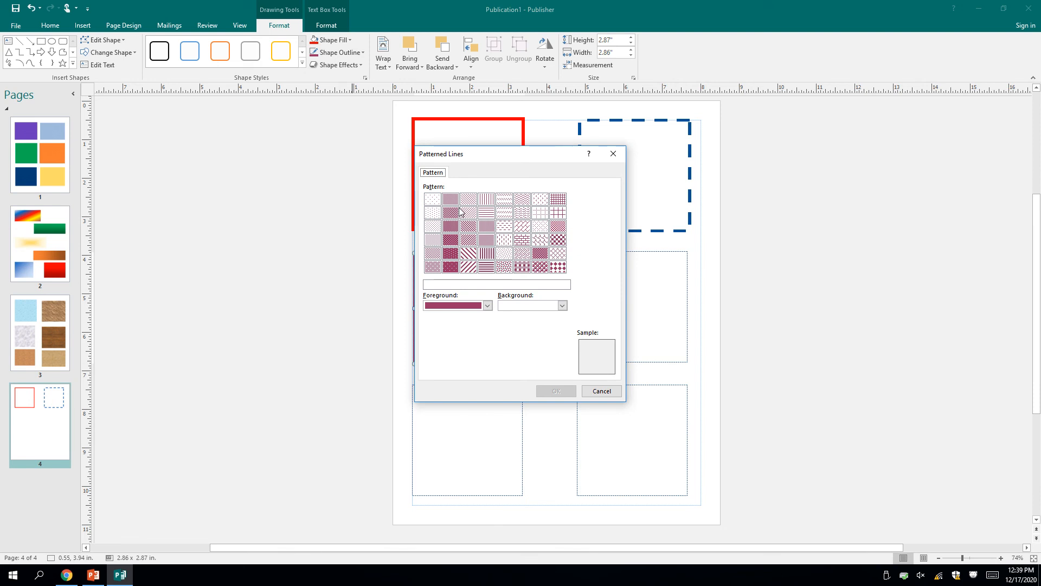
click(475, 262)
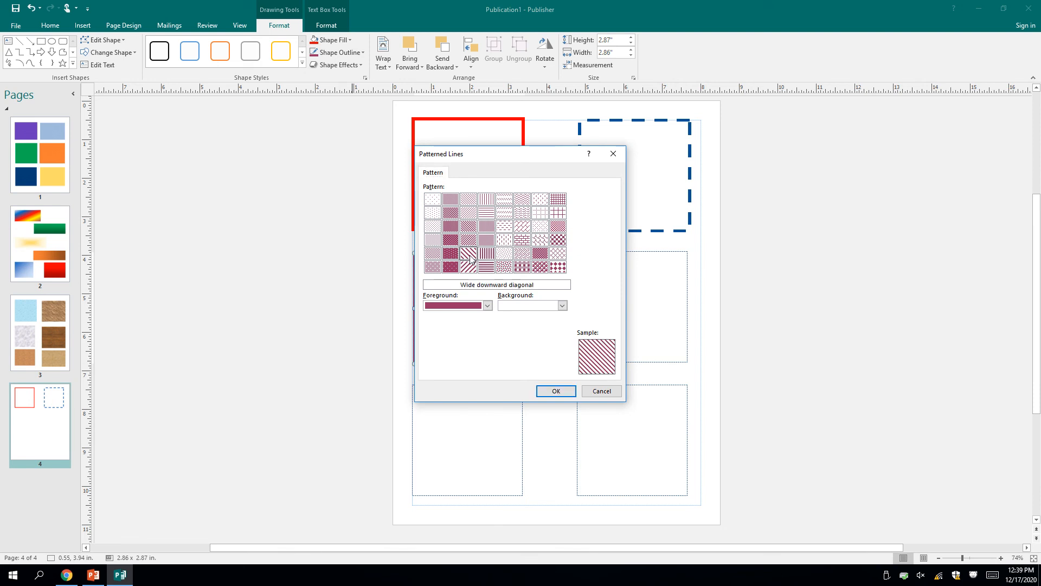
click(557, 390)
click(545, 295)
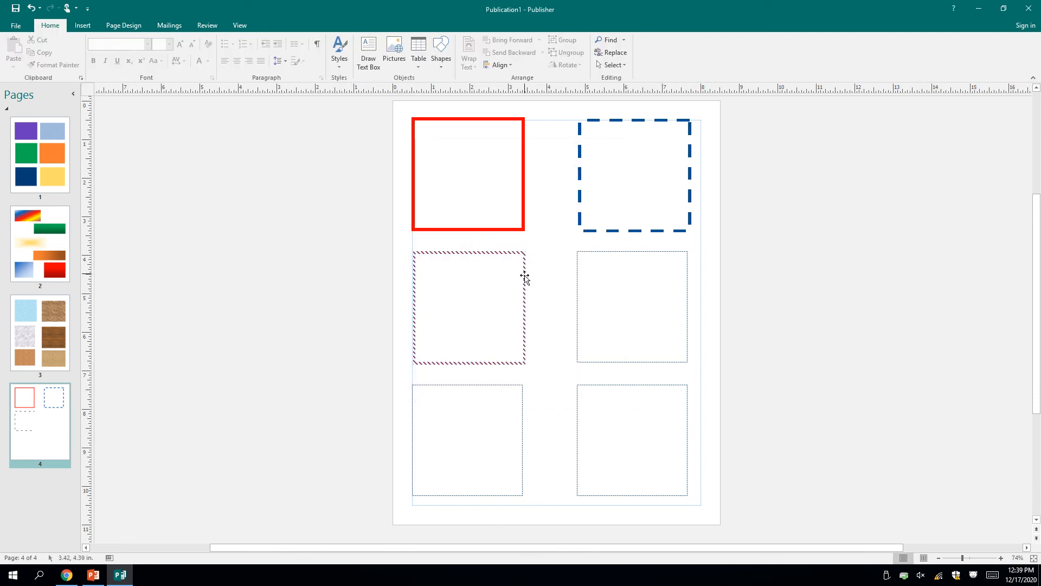
Set the patterned outline of the middle-left text box to 6 pt and deselect the box.
click(526, 358)
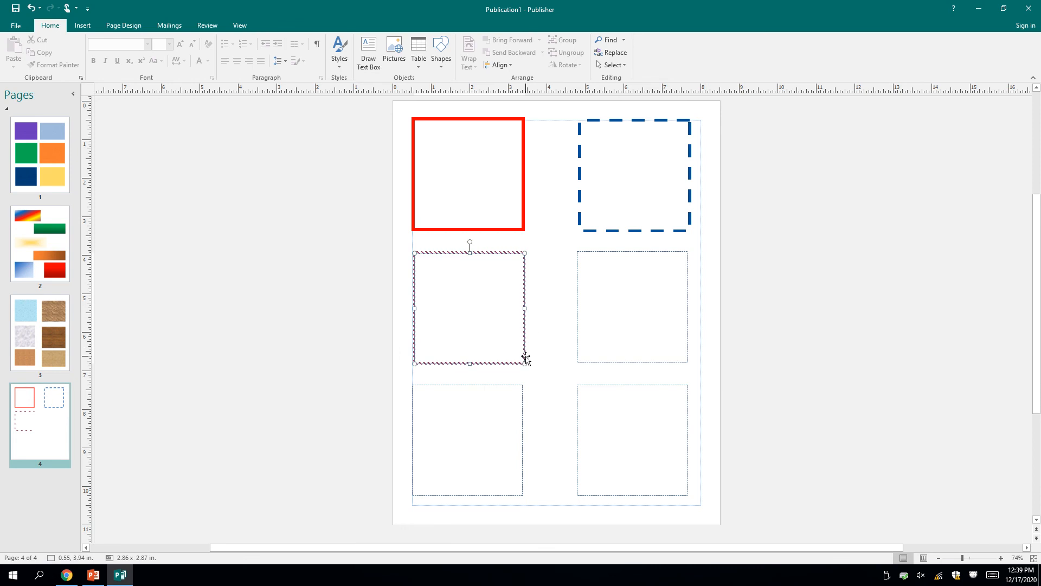
click(354, 54)
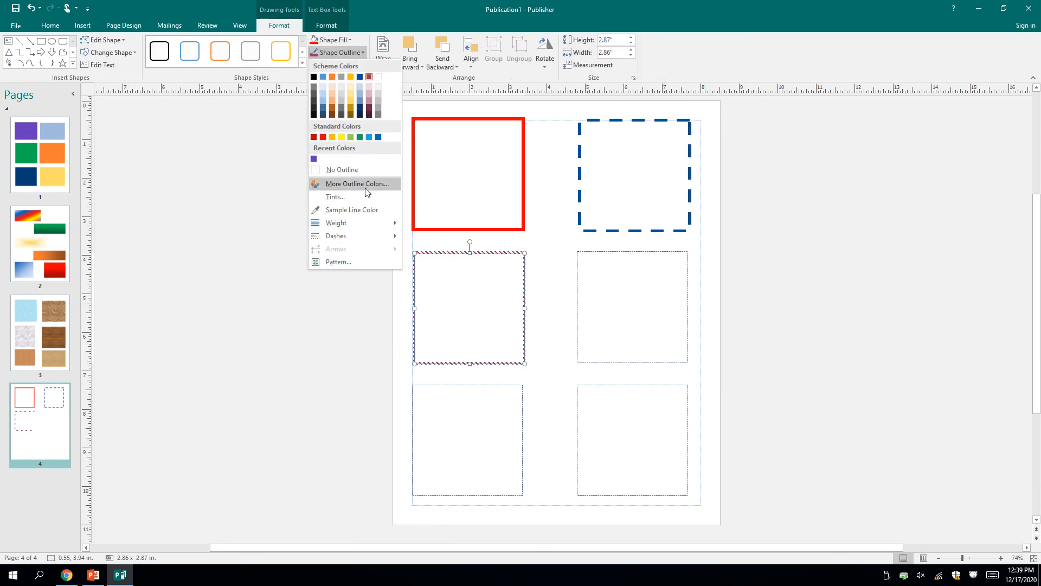
mouse_move(363, 220)
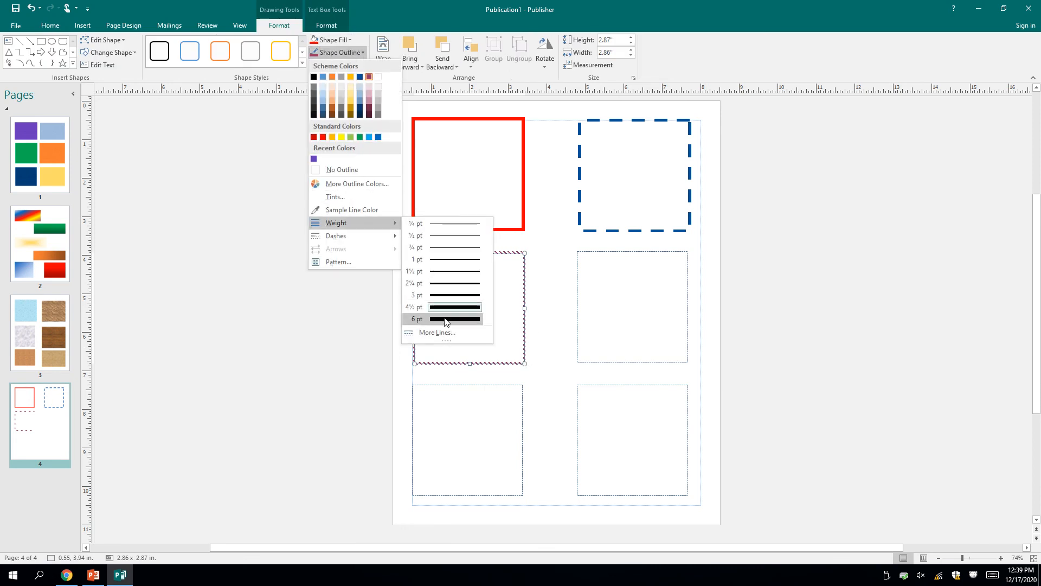
click(445, 319)
click(553, 265)
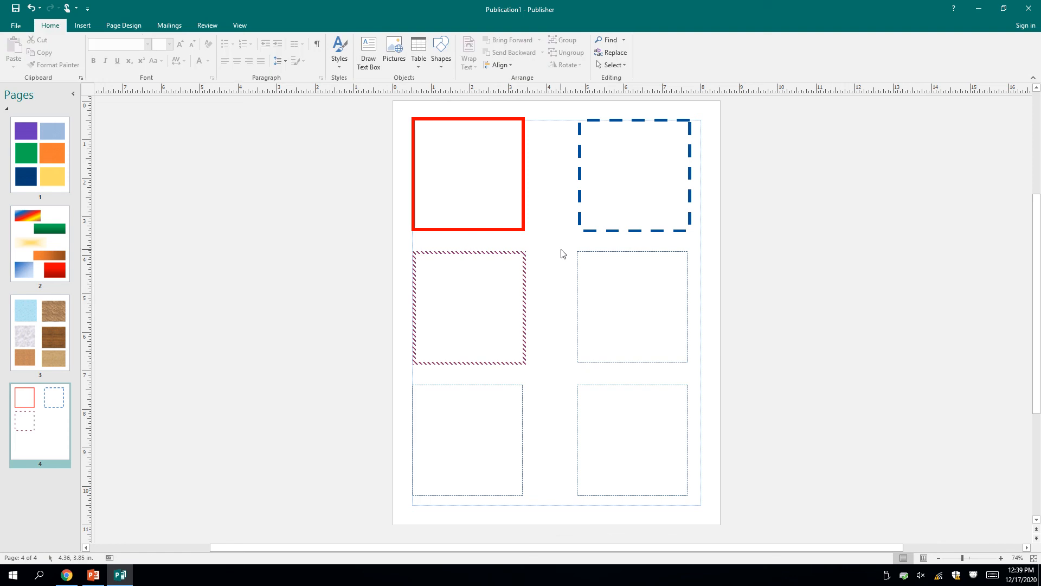
click(577, 271)
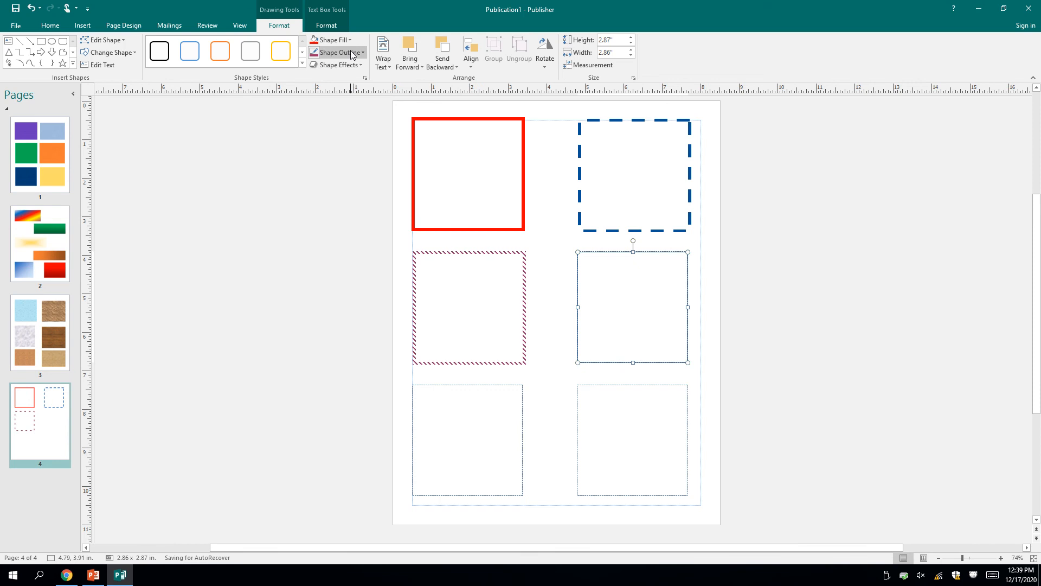
click(353, 52)
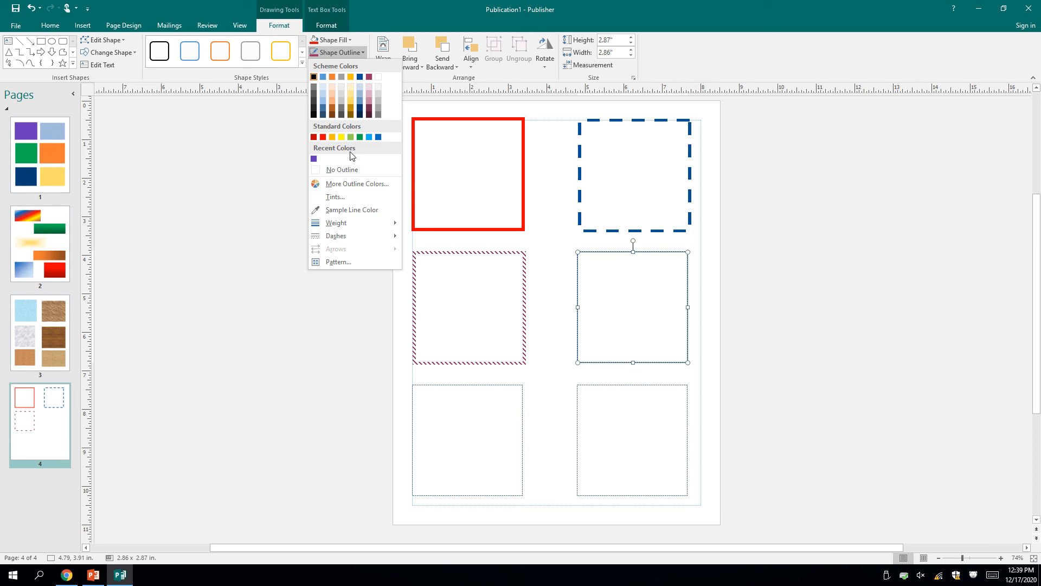
mouse_move(415, 2)
click(446, 23)
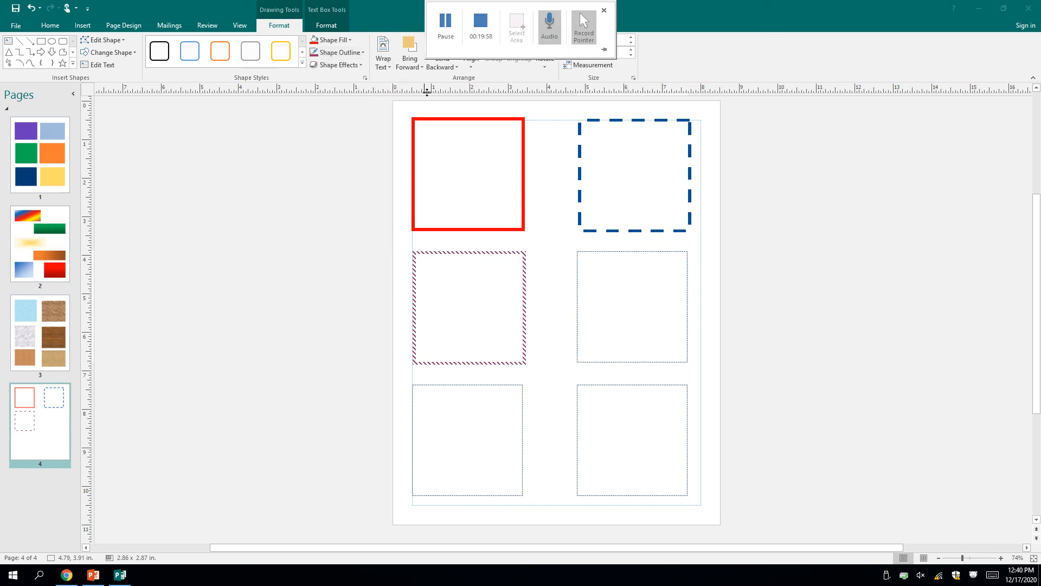
right_click(579, 277)
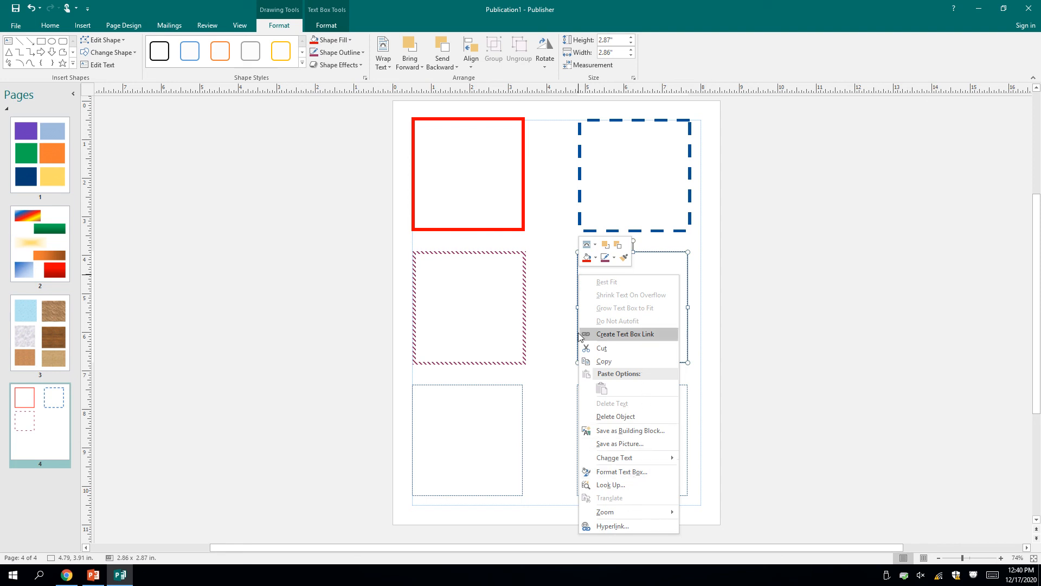
click(554, 311)
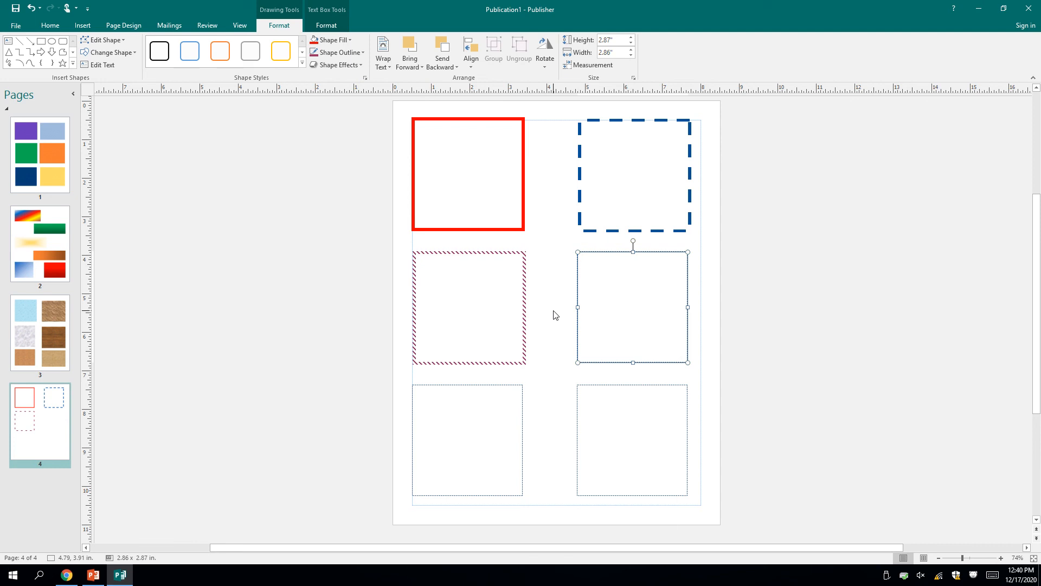
Open the Format Text Box settings for the middle-right text box and set its line color to orange.
right_click(578, 278)
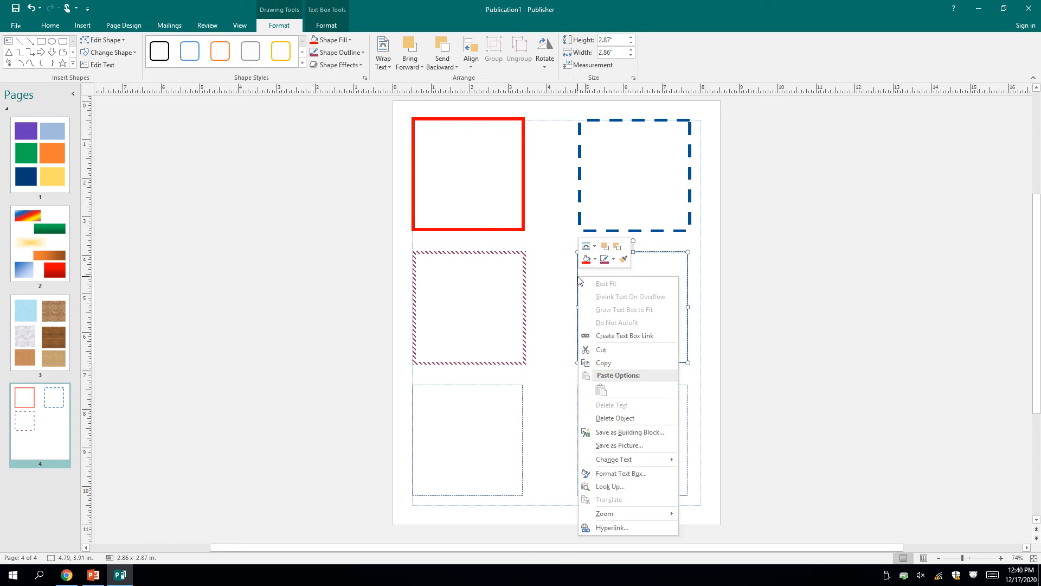
click(626, 476)
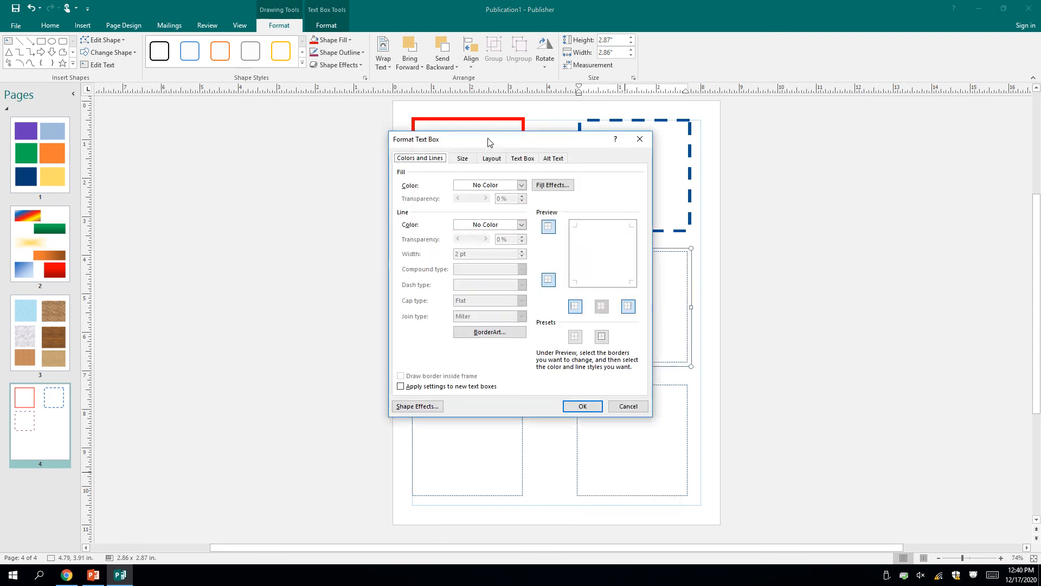
drag(491, 144, 493, 181)
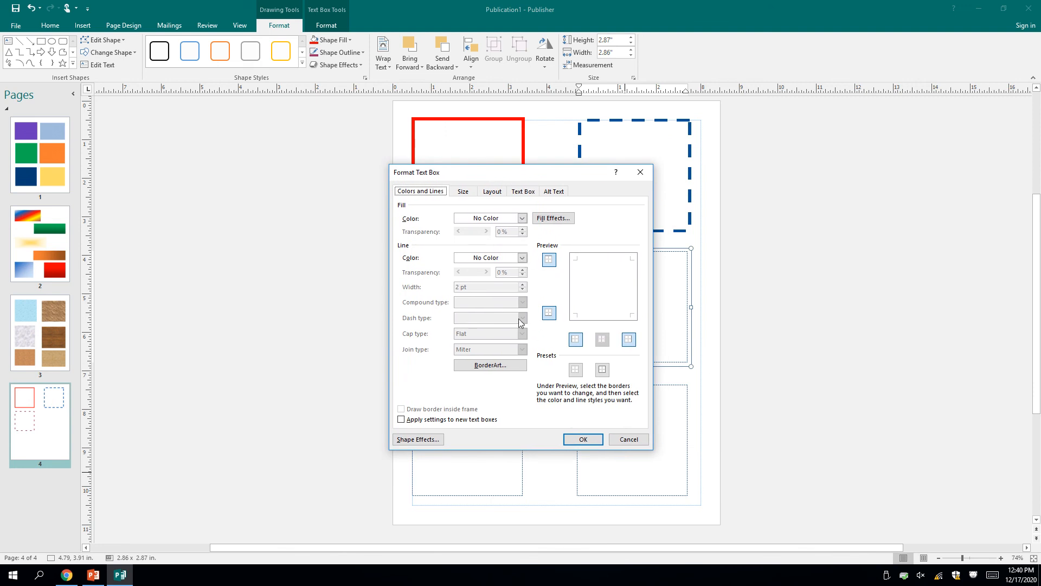
click(521, 258)
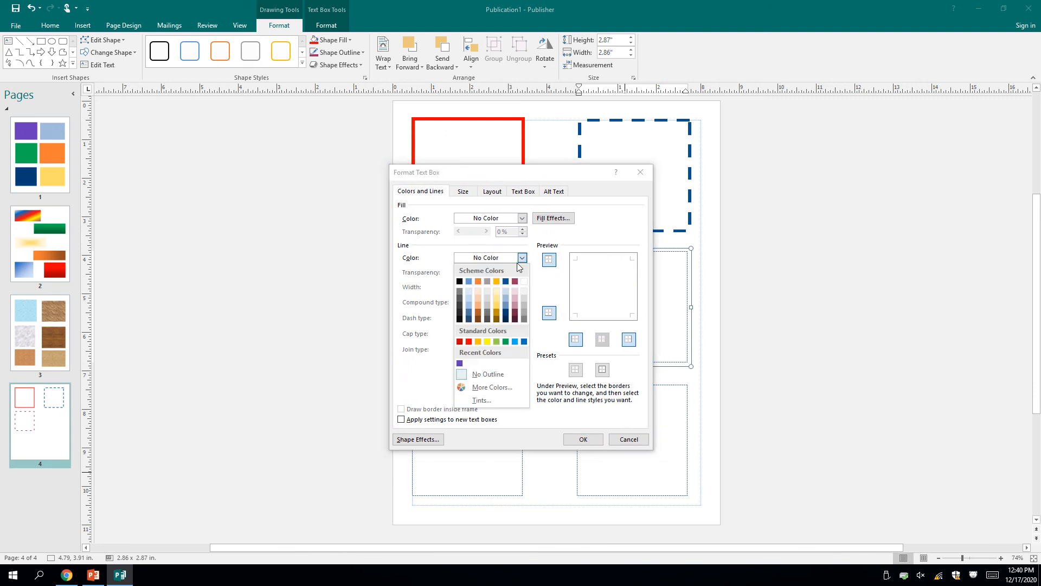
click(479, 281)
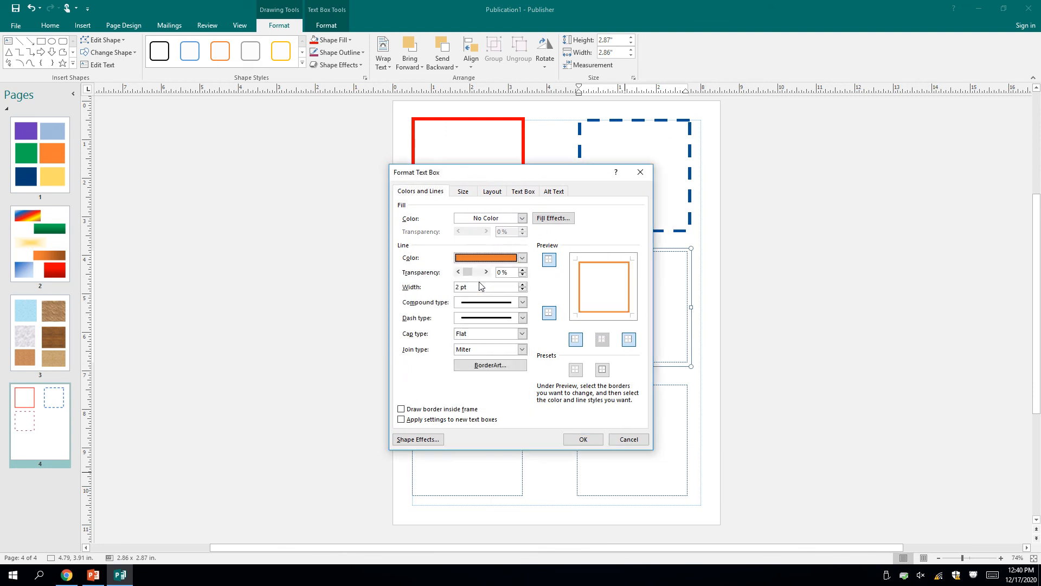
Set the orange line's width to 4.5 pt for the middle-right text box.
click(521, 285)
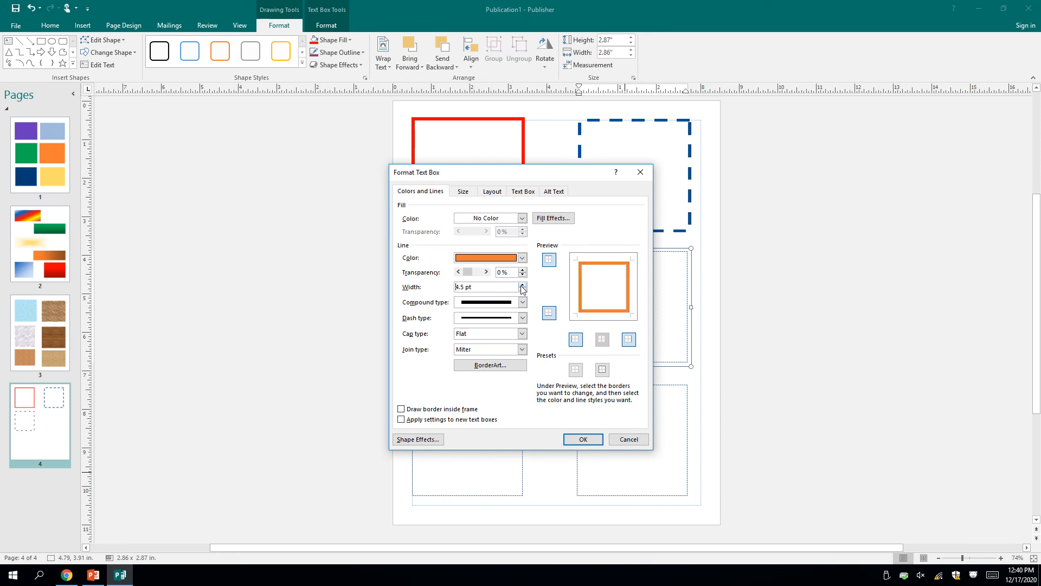
drag(481, 285, 444, 288)
text(4.)
key(Tab)
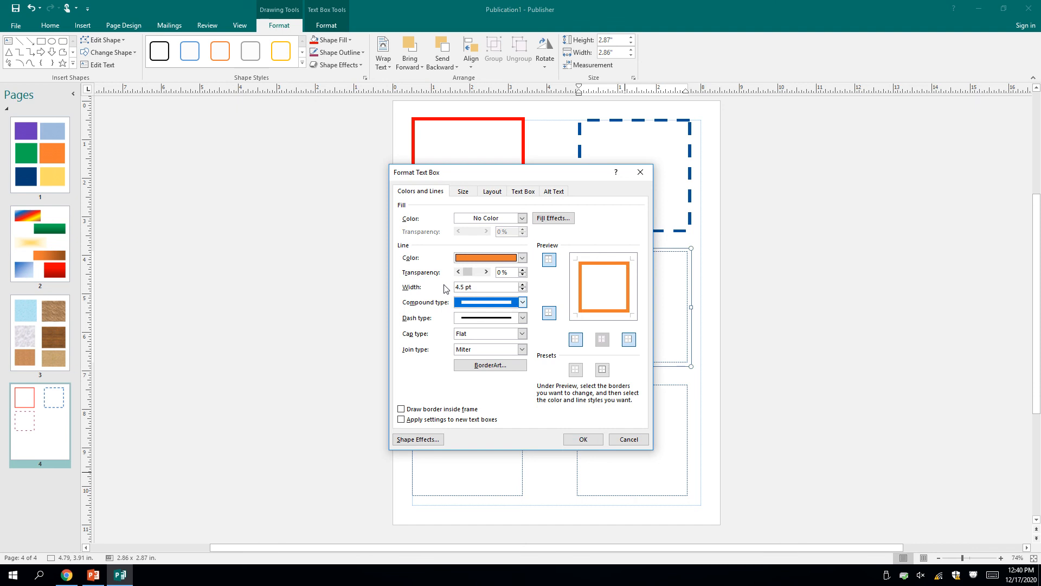
Set the line width of the middle-right text box to 20 pt.
drag(475, 288, 428, 289)
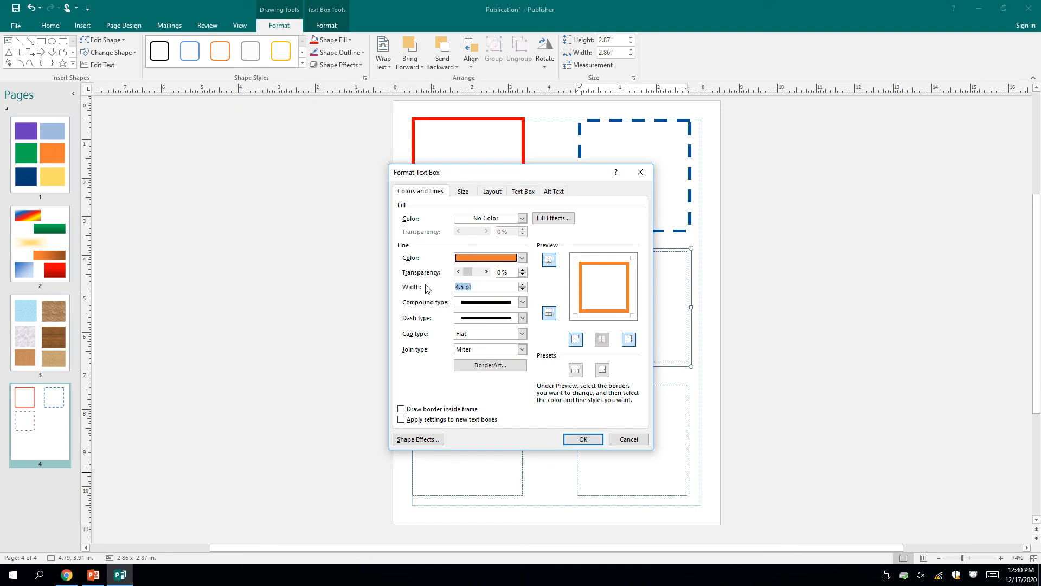
text(20)
key(Tab)
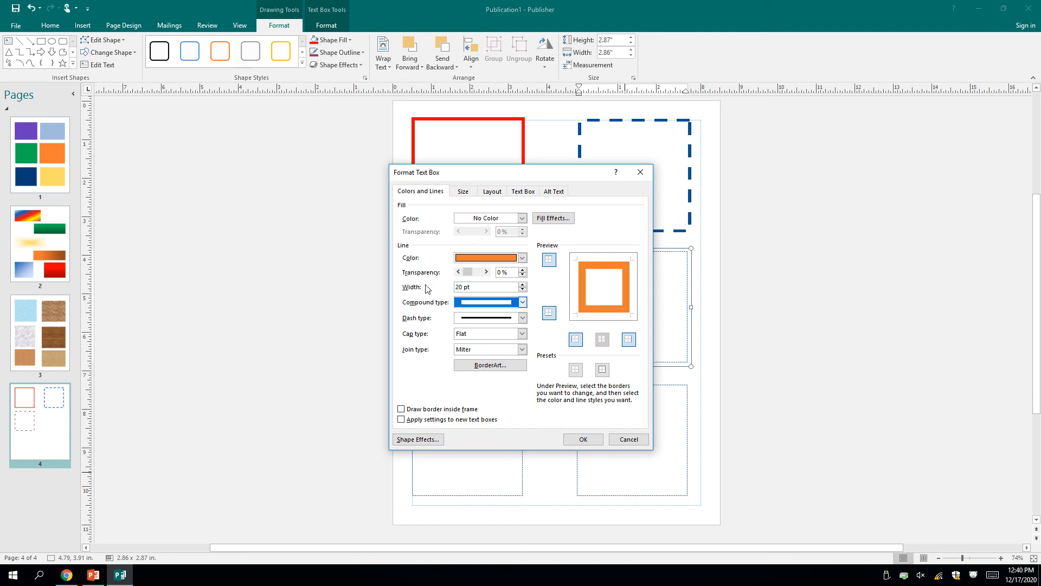
Open BorderArt for the middle-right text box and preview the Balloons...3 Colors, Cake Slice and Candy Corn borders.
click(491, 365)
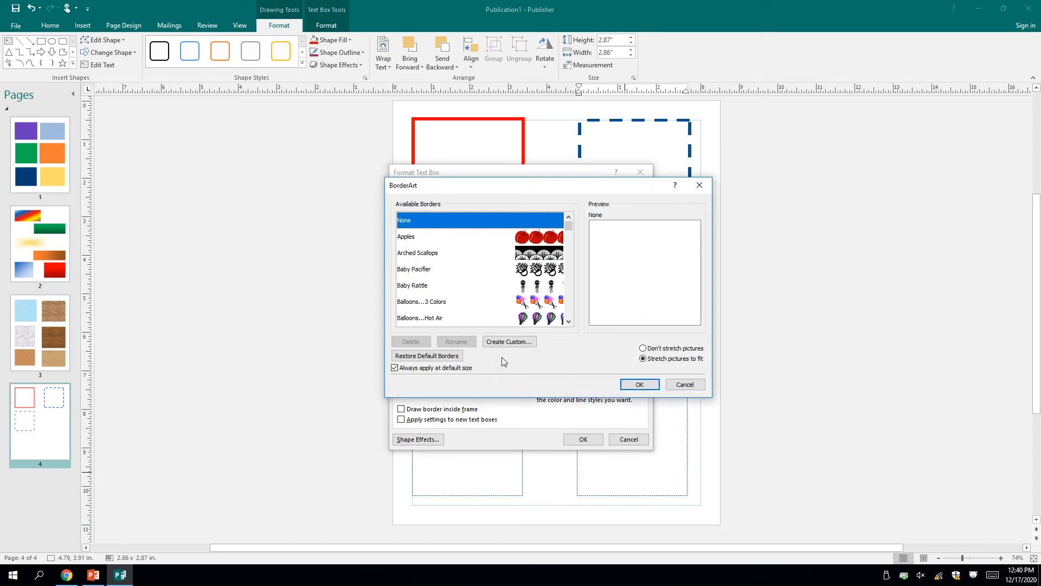
click(531, 306)
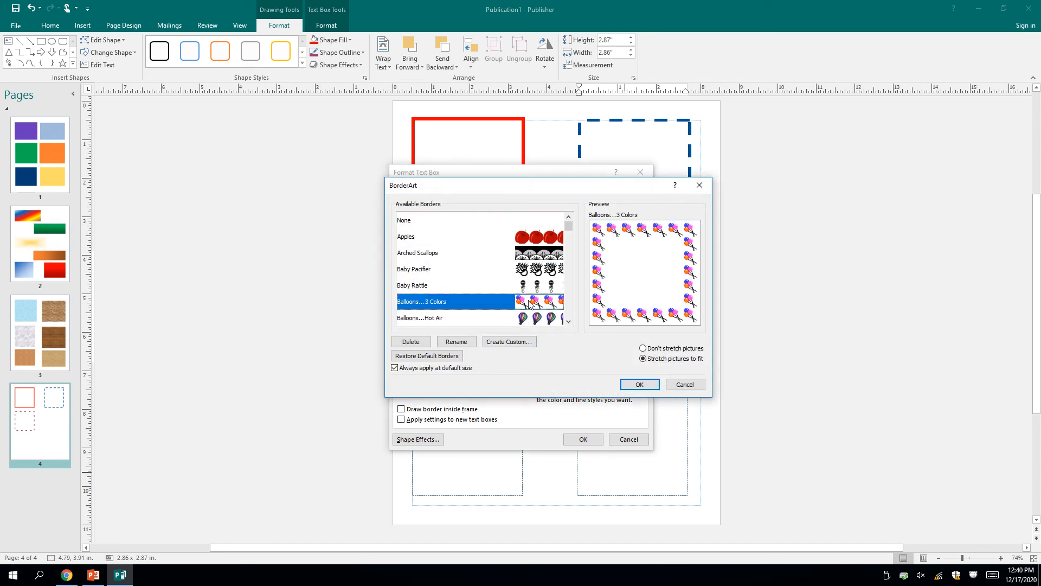
click(569, 321)
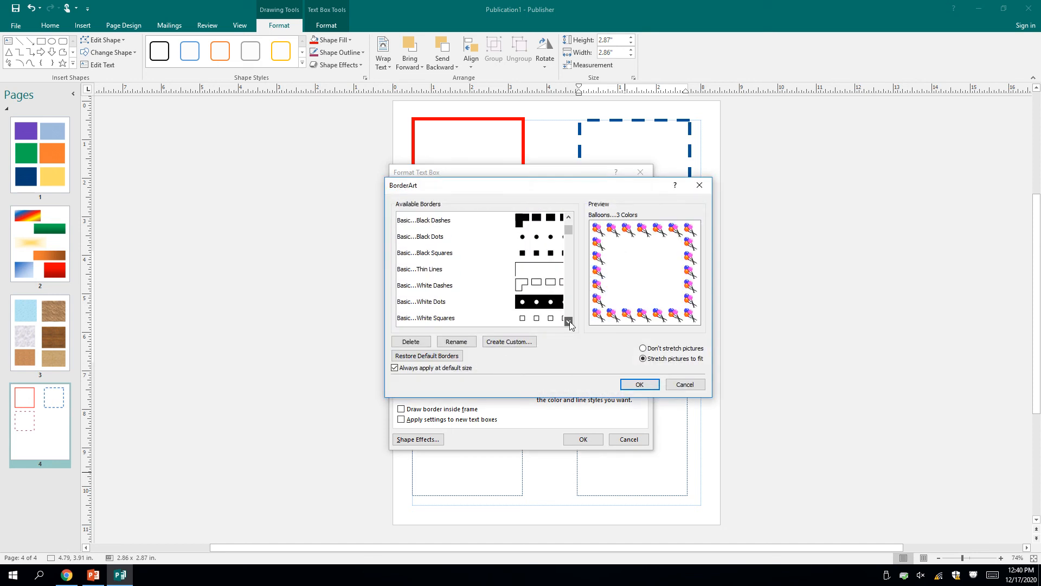
click(568, 323)
click(569, 323)
click(569, 323)
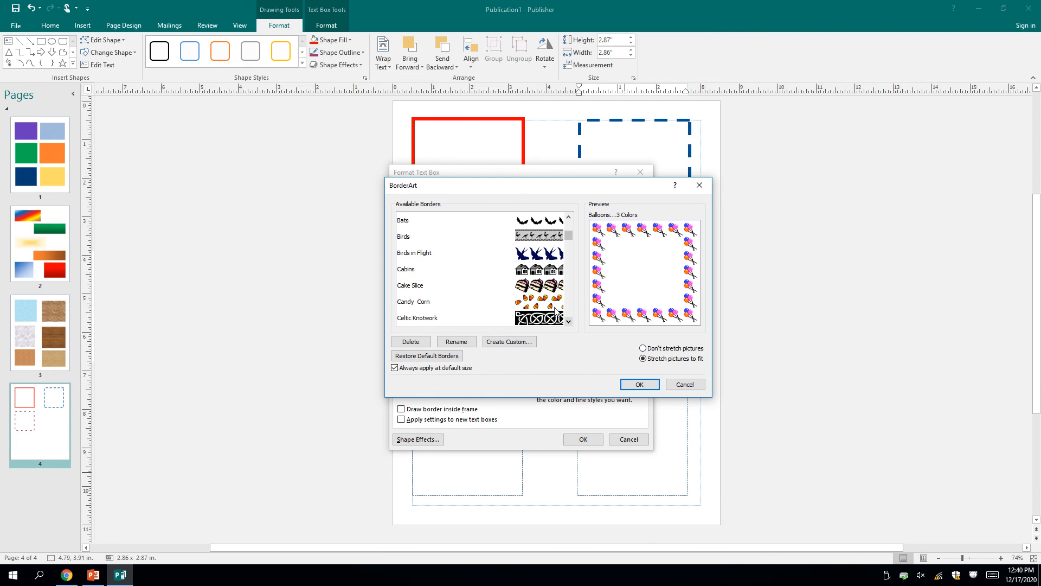
click(530, 290)
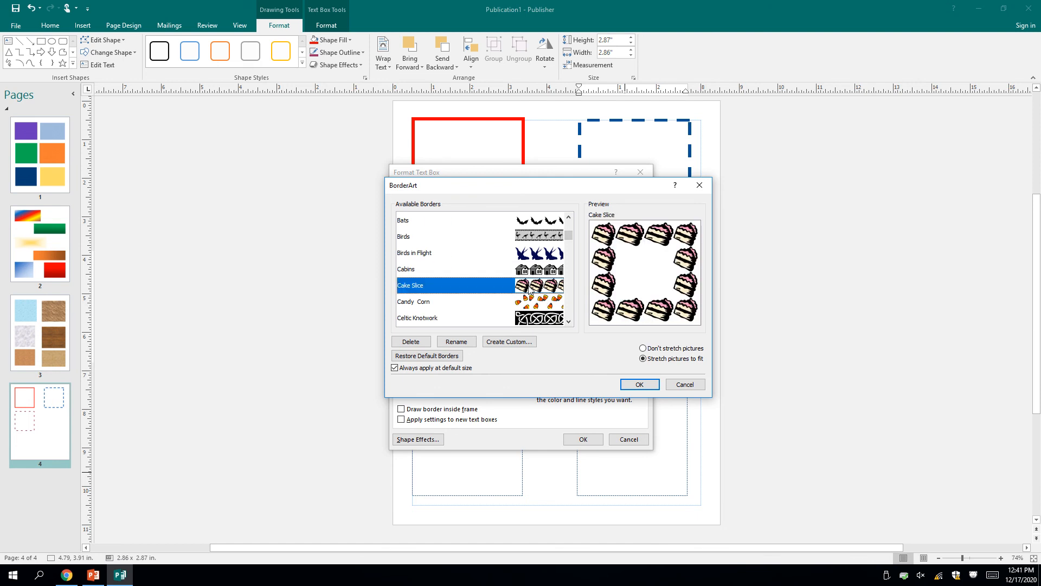
click(549, 305)
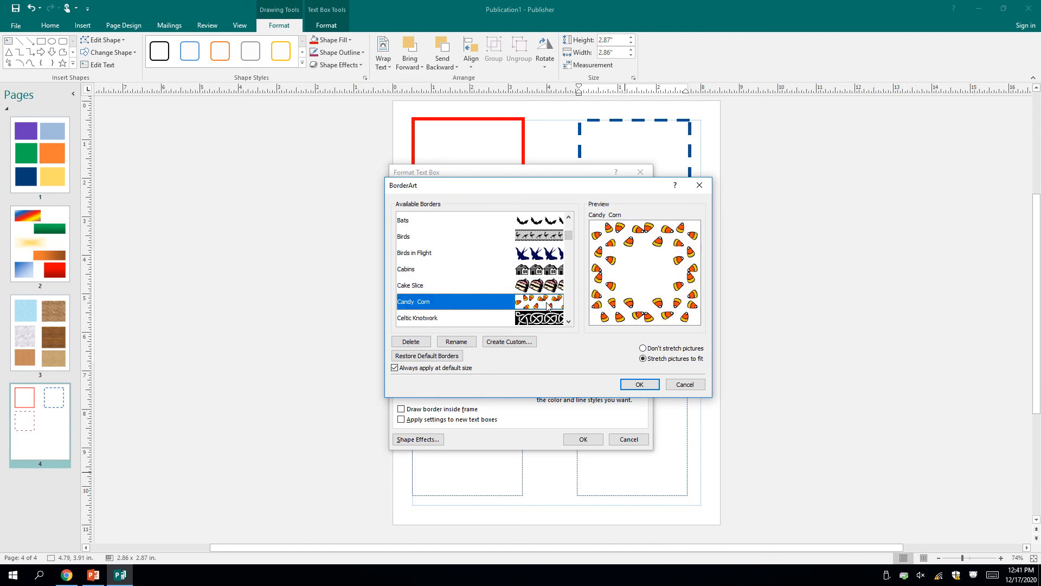
Browse further through the available borders and preview the Christmas Tree border.
click(569, 322)
click(569, 322)
click(569, 322)
click(569, 323)
click(569, 323)
click(569, 322)
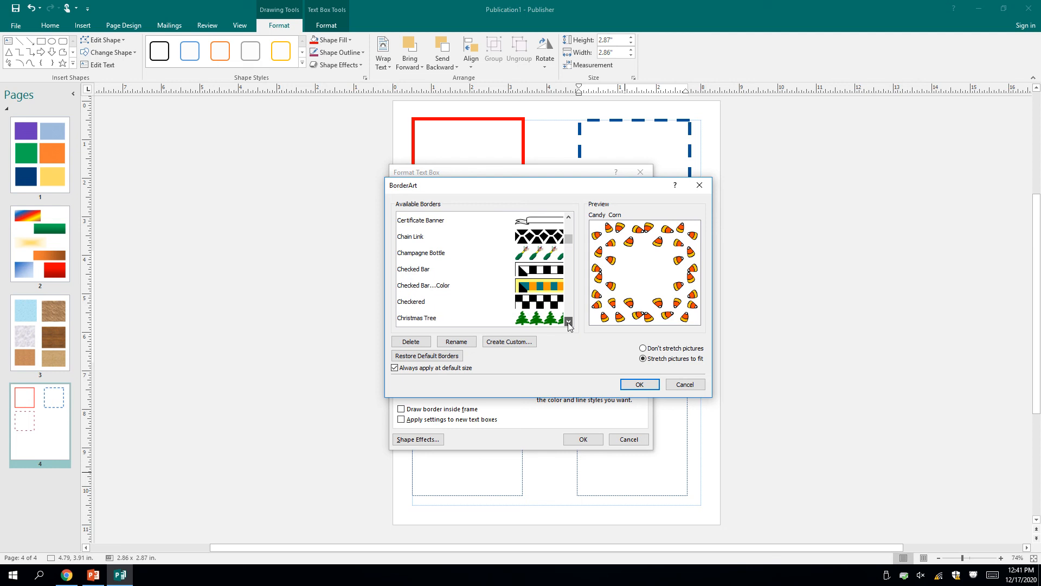
click(569, 323)
click(569, 323)
click(569, 322)
click(569, 323)
click(549, 253)
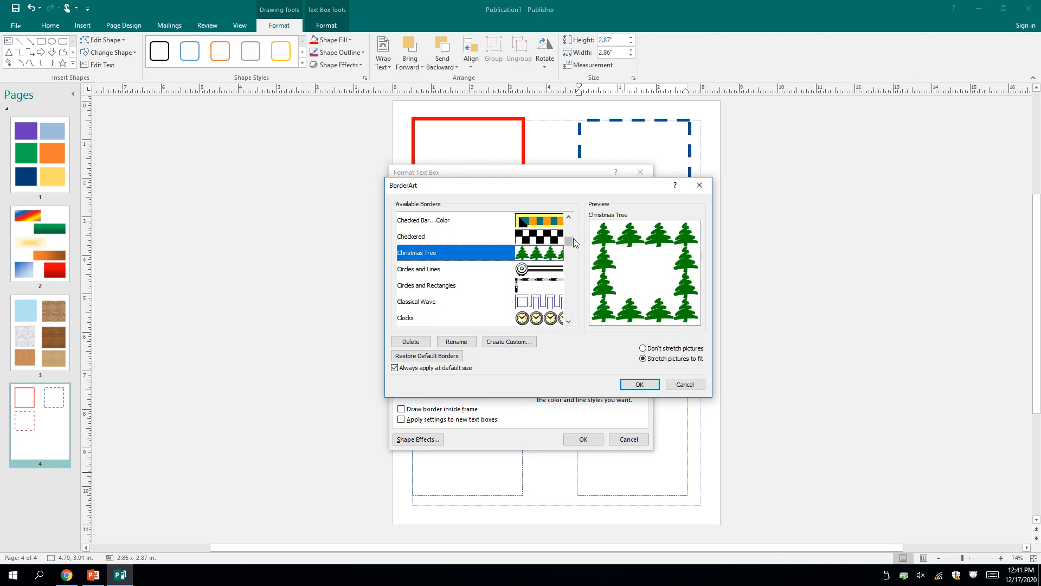
Apply the Balloons...3 Colors BorderArt to the middle-right text box.
scroll(575, 243, up, 10)
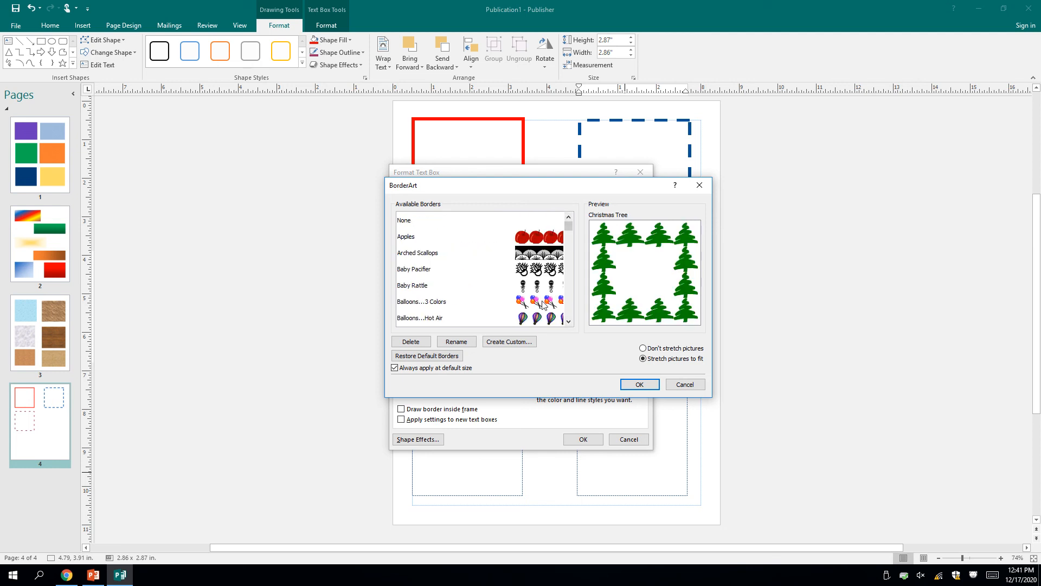
click(544, 305)
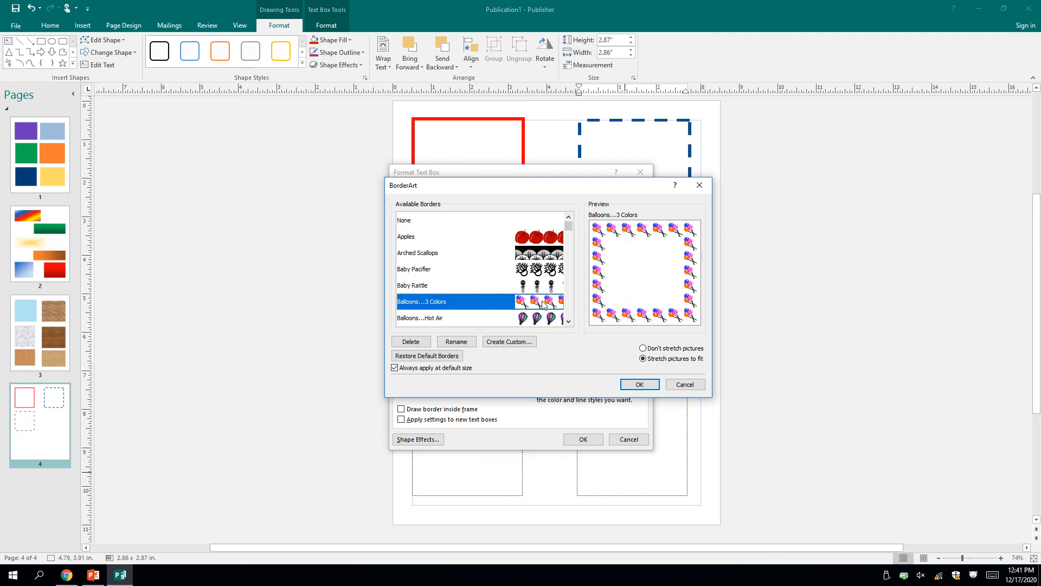
click(640, 385)
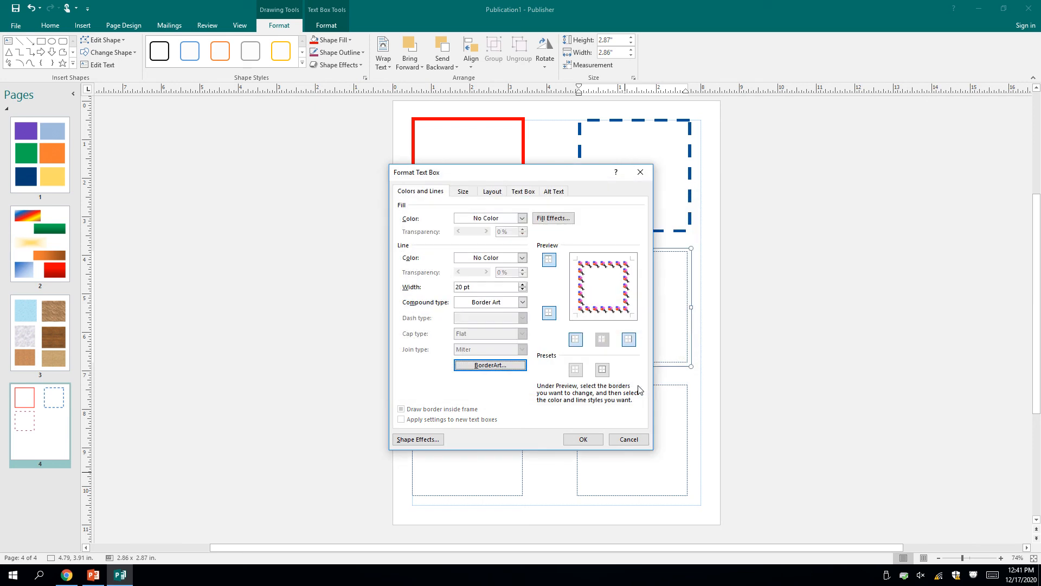
click(583, 439)
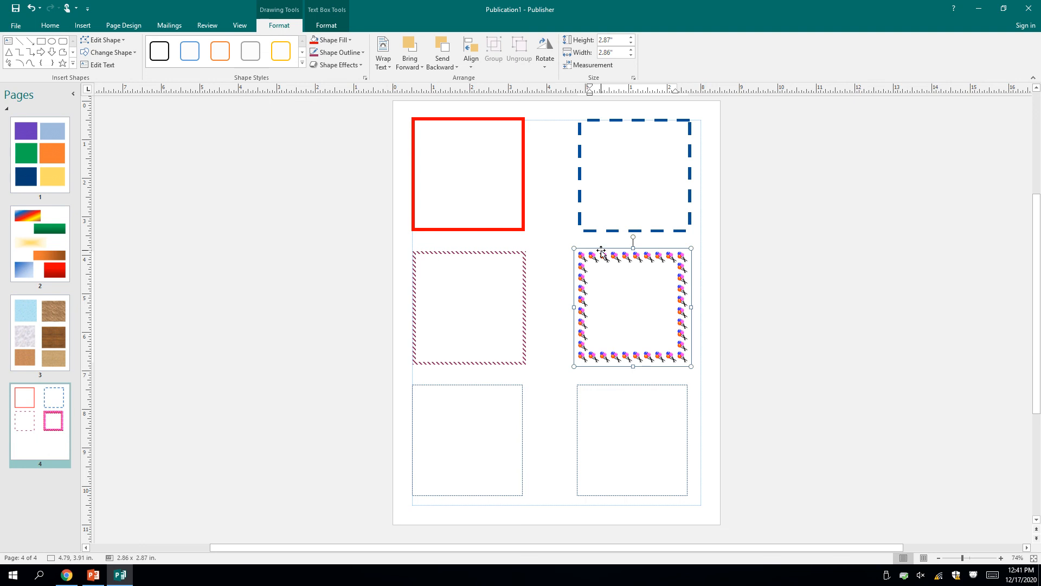
Reopen the Format Text Box settings for the balloon-bordered text box and set its line width to 40 pt.
right_click(601, 251)
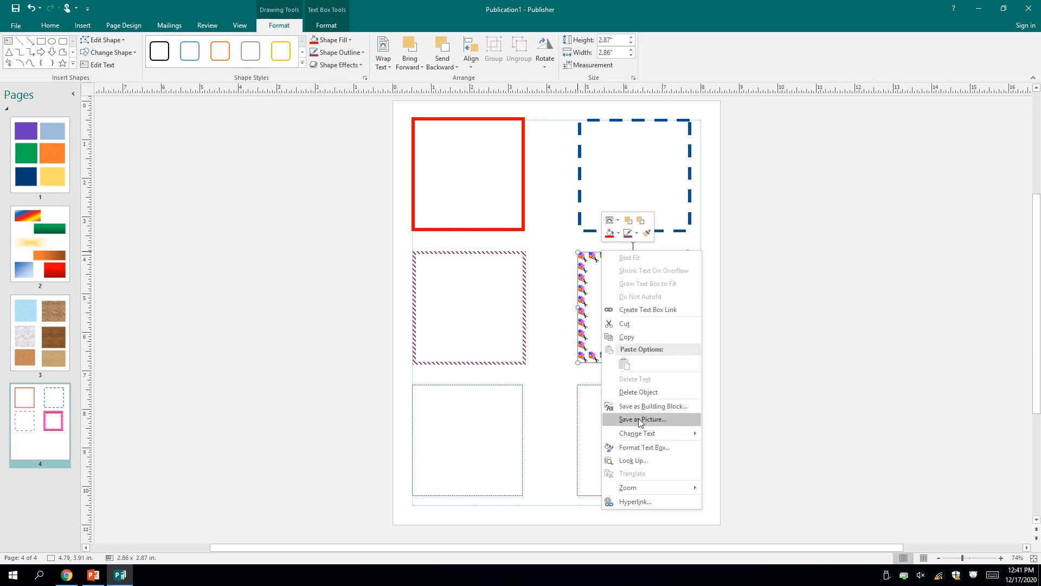
click(642, 448)
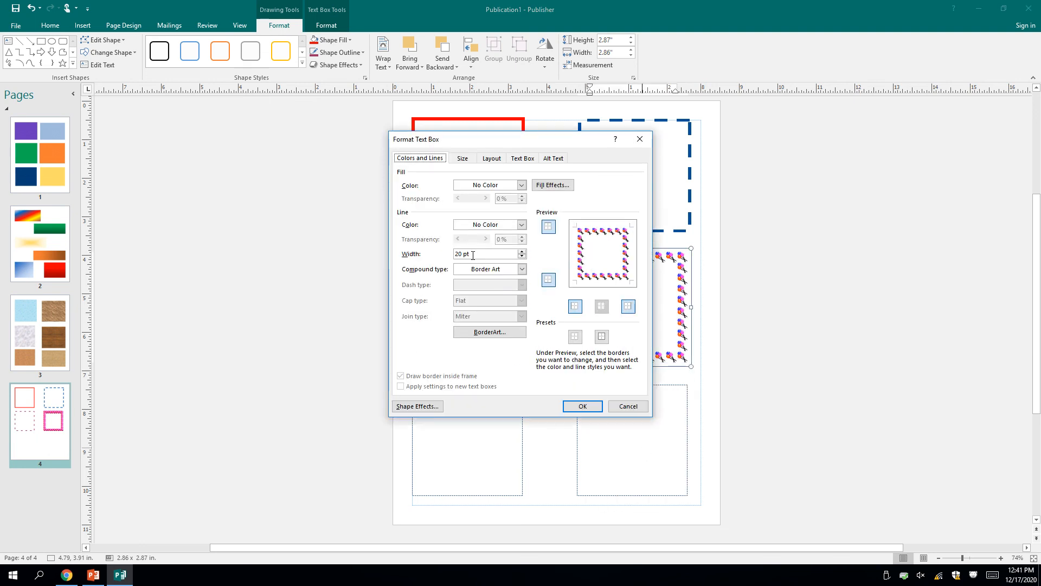
drag(473, 254, 453, 255)
text(40)
click(594, 405)
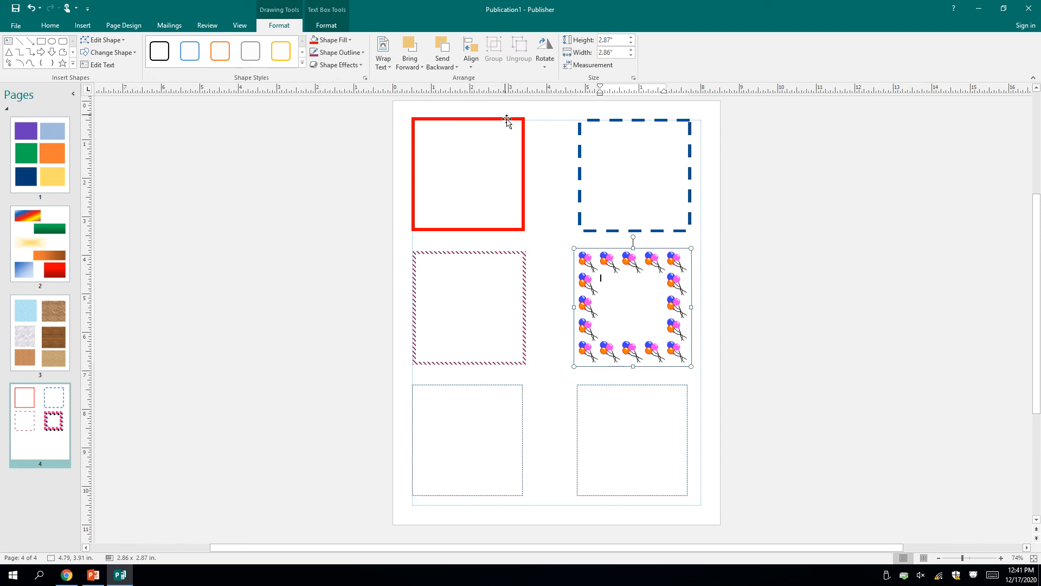
Give the bottom-left text box a standard green outline and set its line width to 5 pt.
click(474, 386)
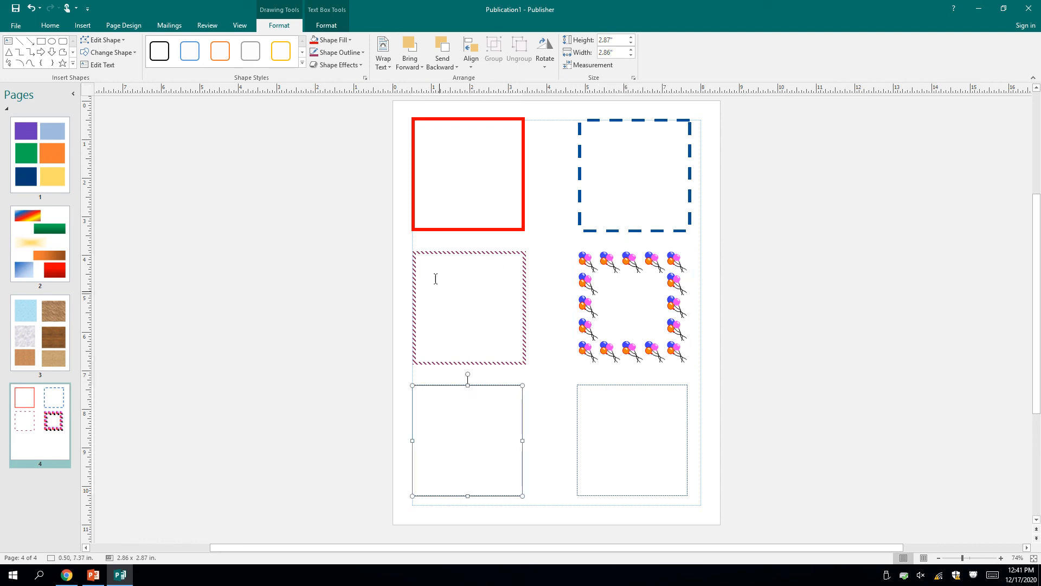
click(350, 53)
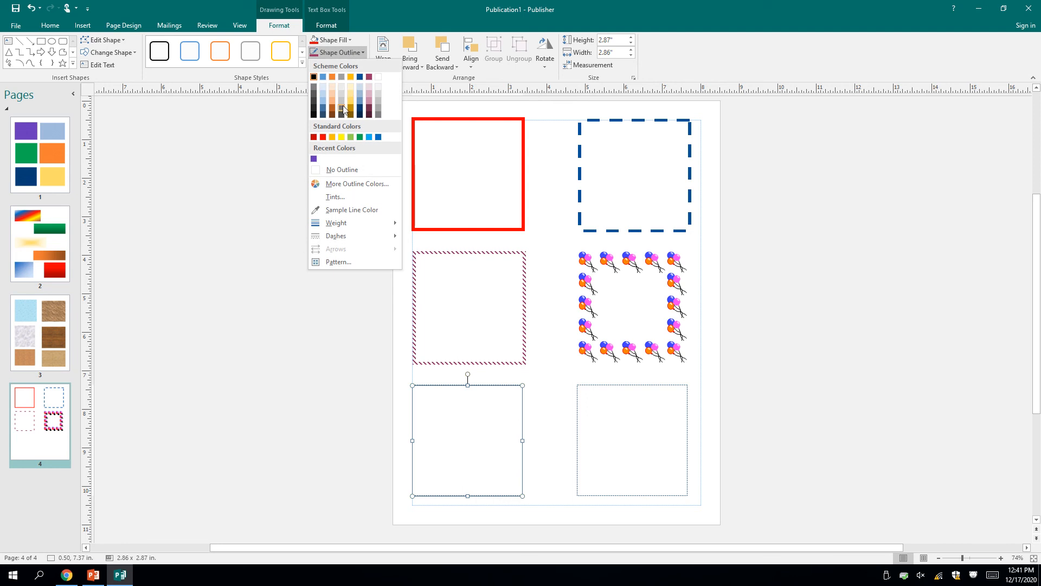
click(360, 136)
click(360, 52)
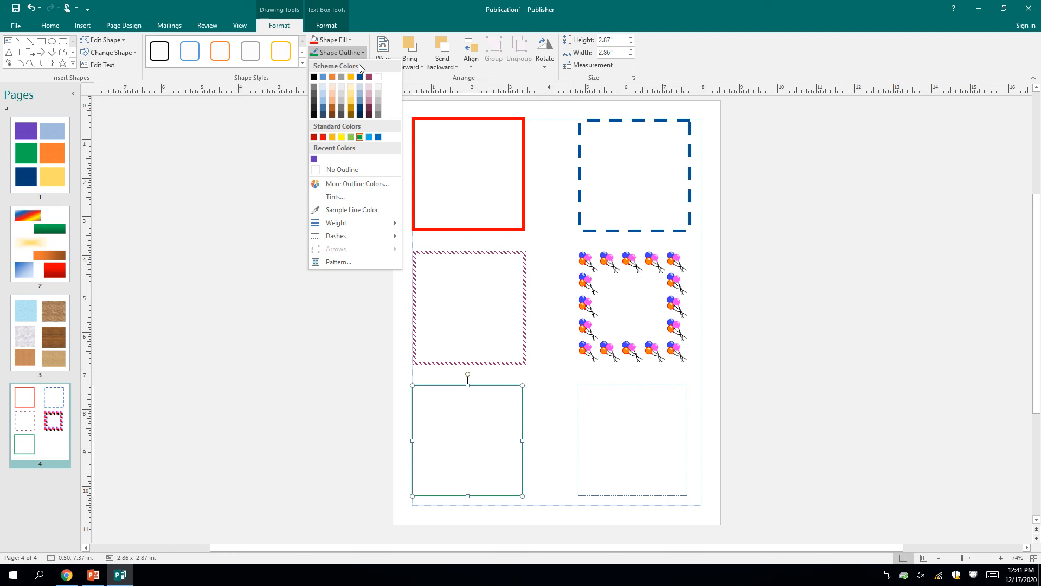
mouse_move(356, 219)
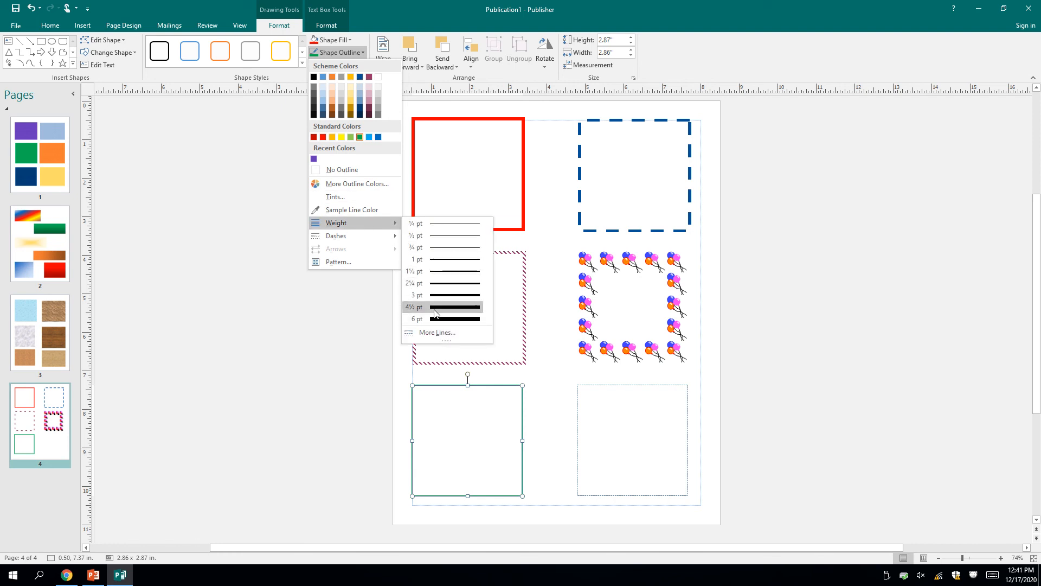
click(432, 333)
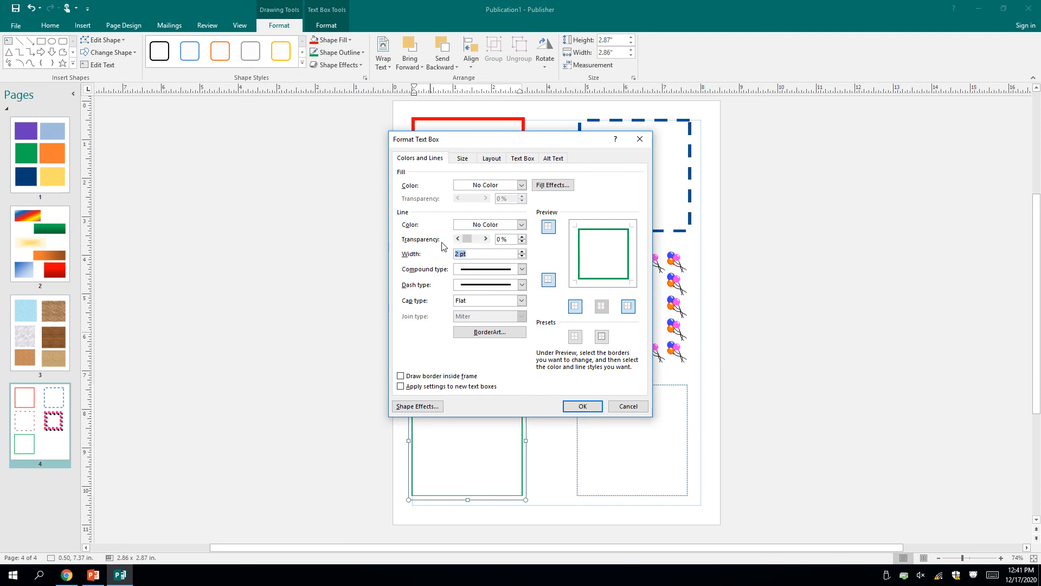
text(5)
click(583, 407)
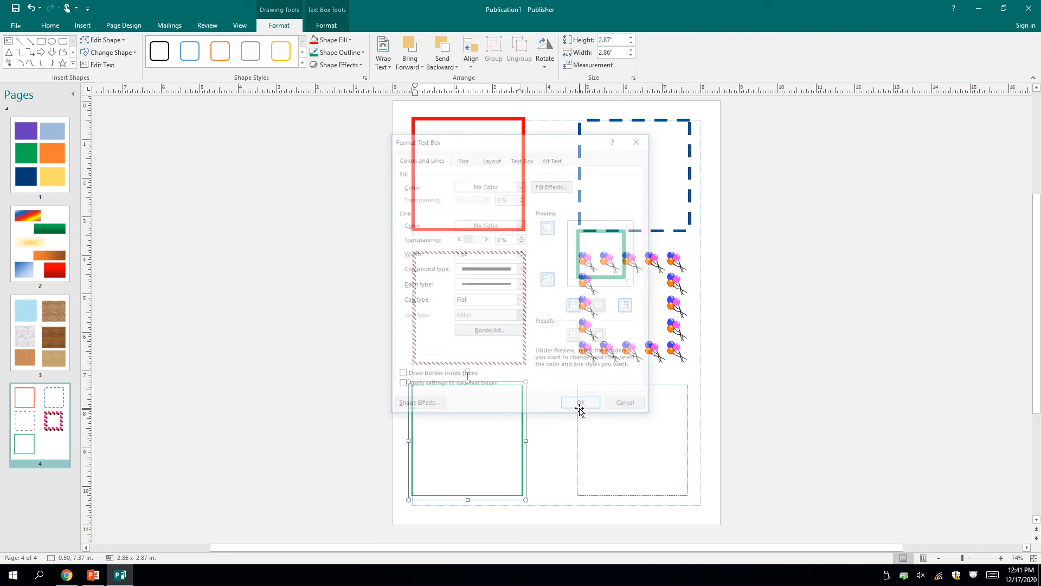
Change the bottom-left text box's green outline to the first dotted dash style.
click(348, 52)
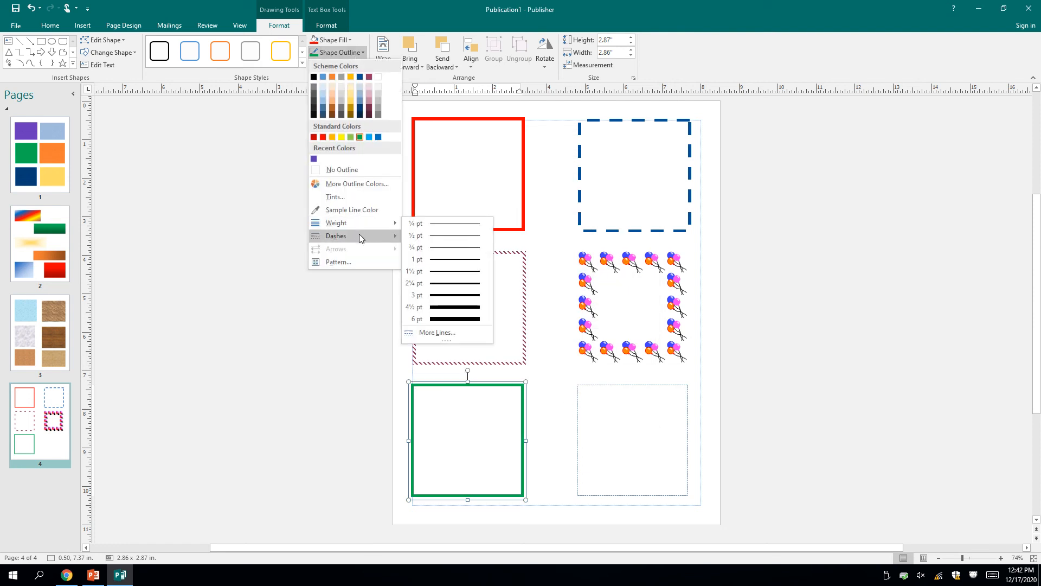
mouse_move(389, 235)
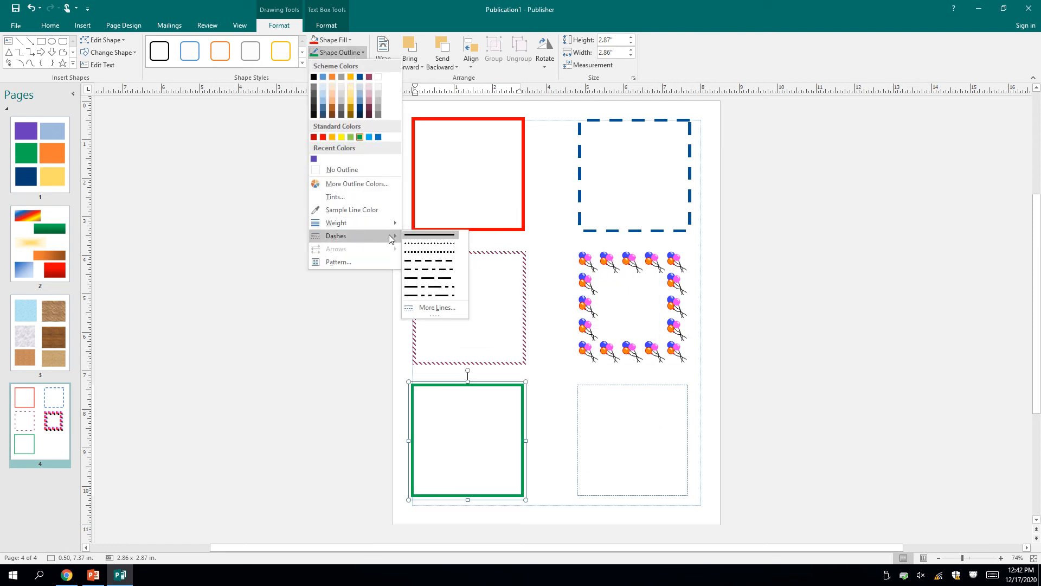
click(432, 244)
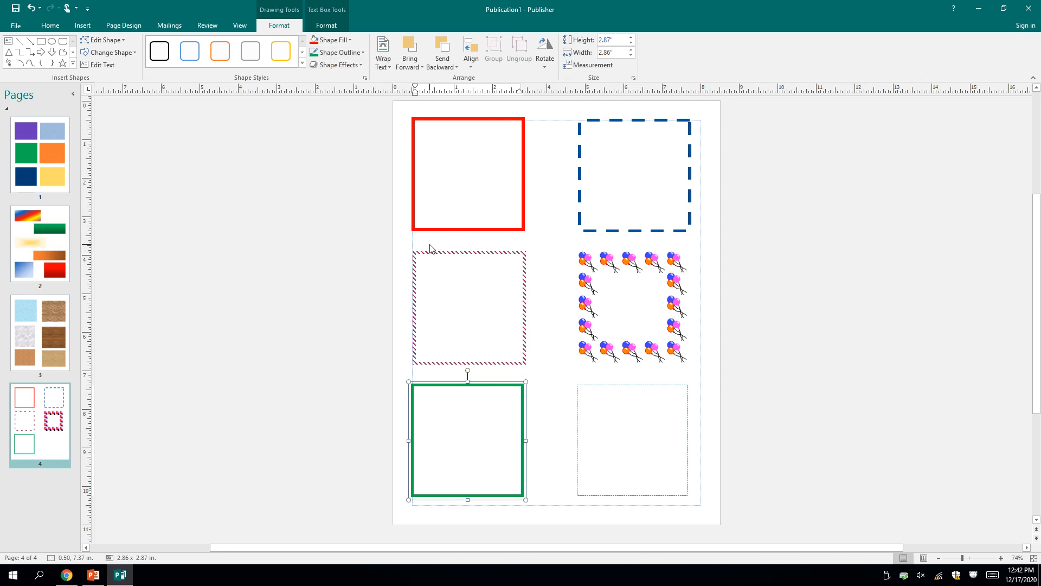
Give the bottom-right text box a lighter blue outline with a 3 pt weight and deselect it.
click(578, 400)
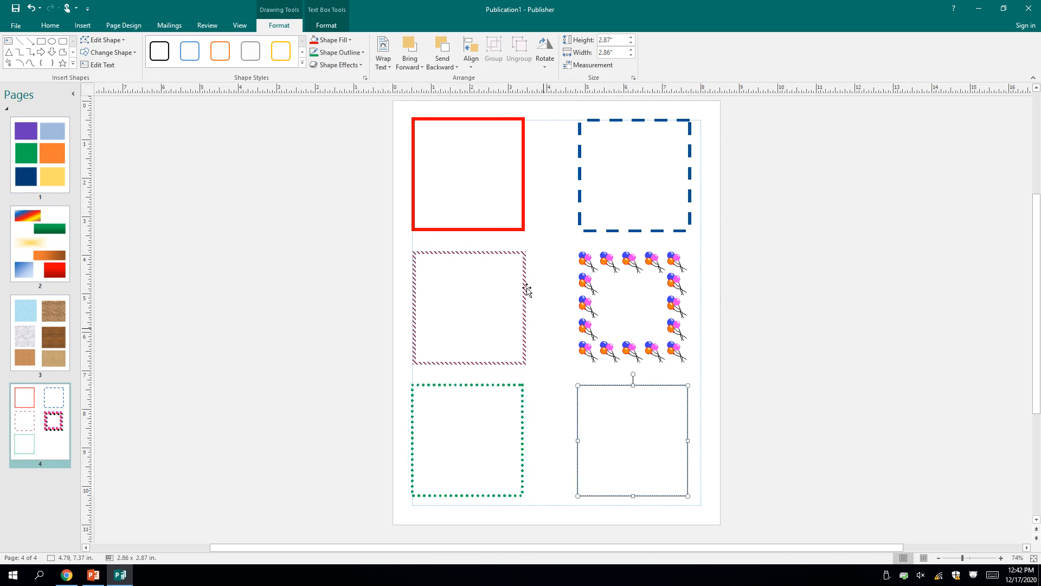
click(344, 54)
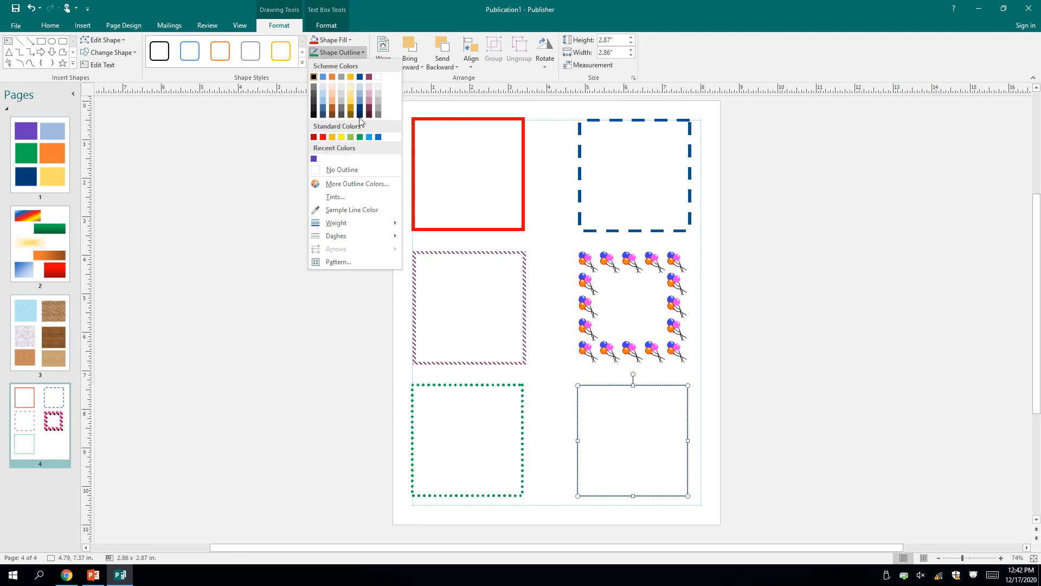
click(359, 87)
click(312, 53)
mouse_move(336, 223)
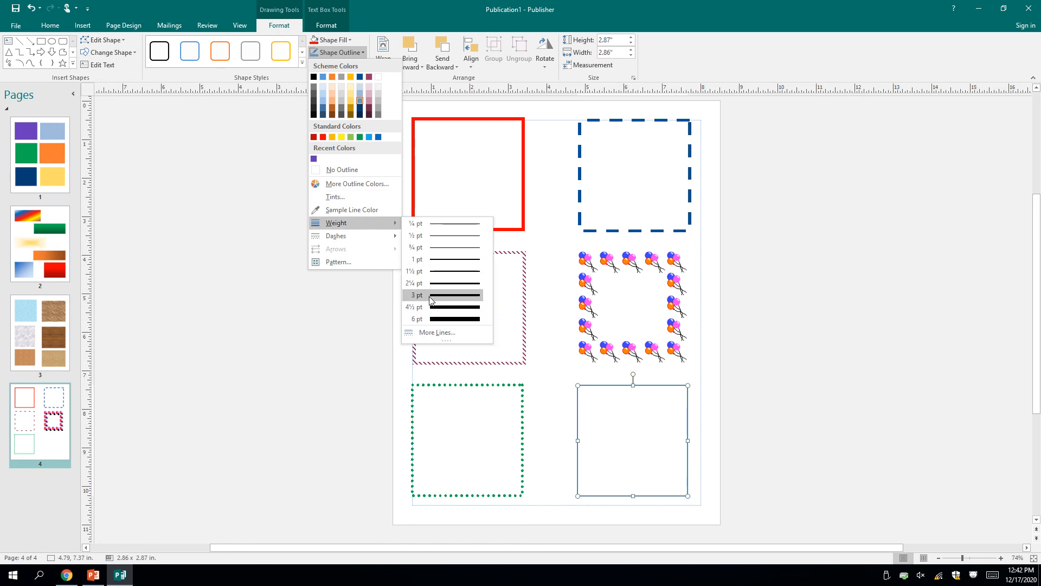
click(431, 295)
click(749, 332)
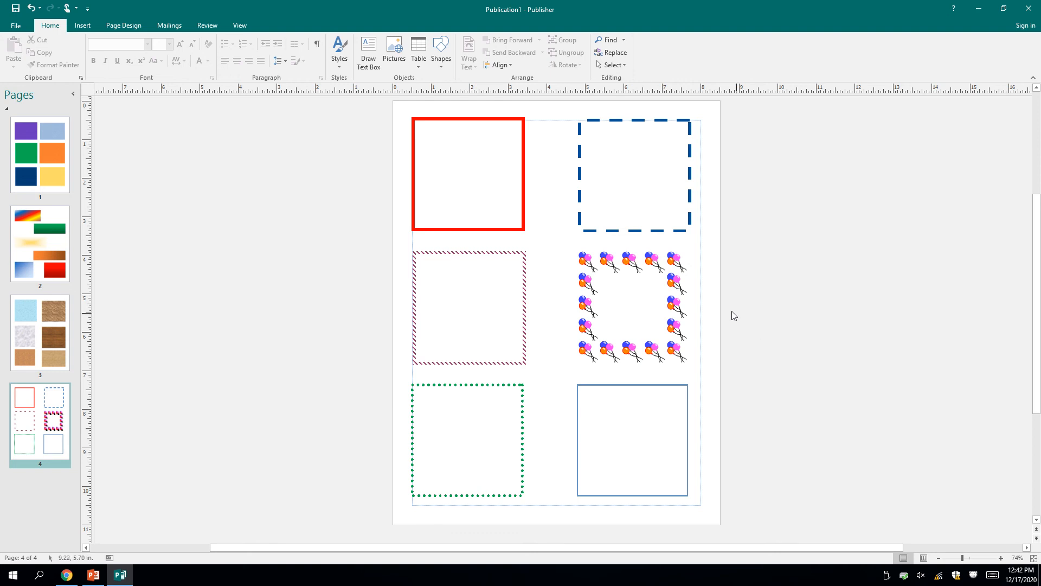
Rotate the patterned-outline text box on page 4 clockwise and the white marble text box on page 3 counterclockwise.
click(481, 252)
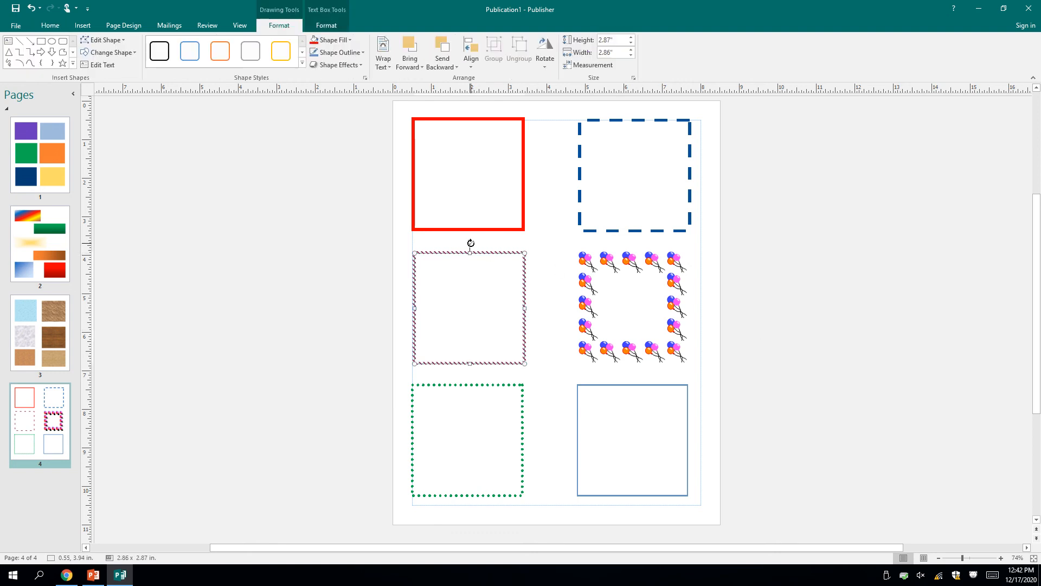
drag(471, 243, 503, 246)
click(56, 328)
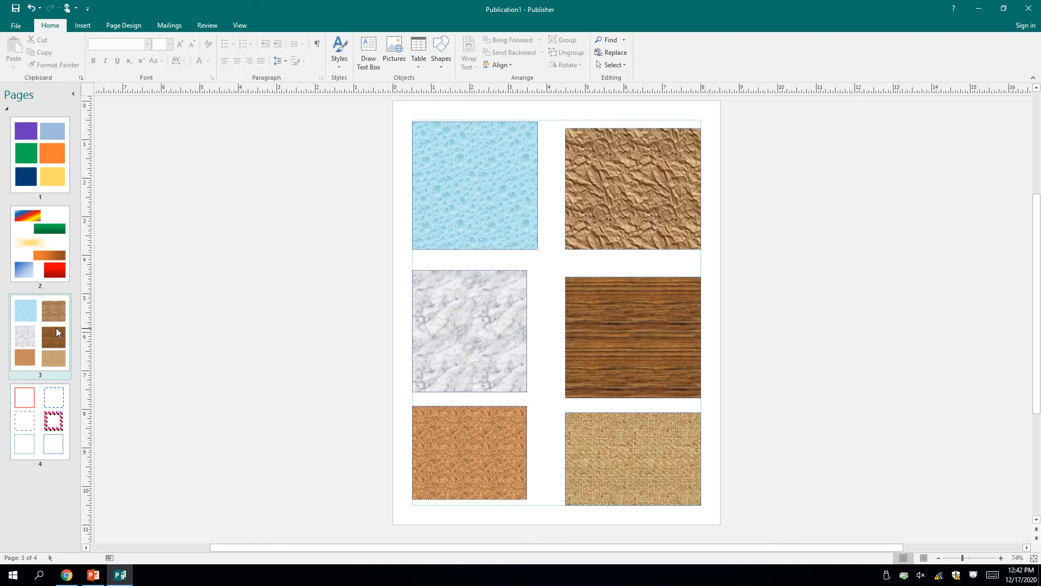
click(469, 275)
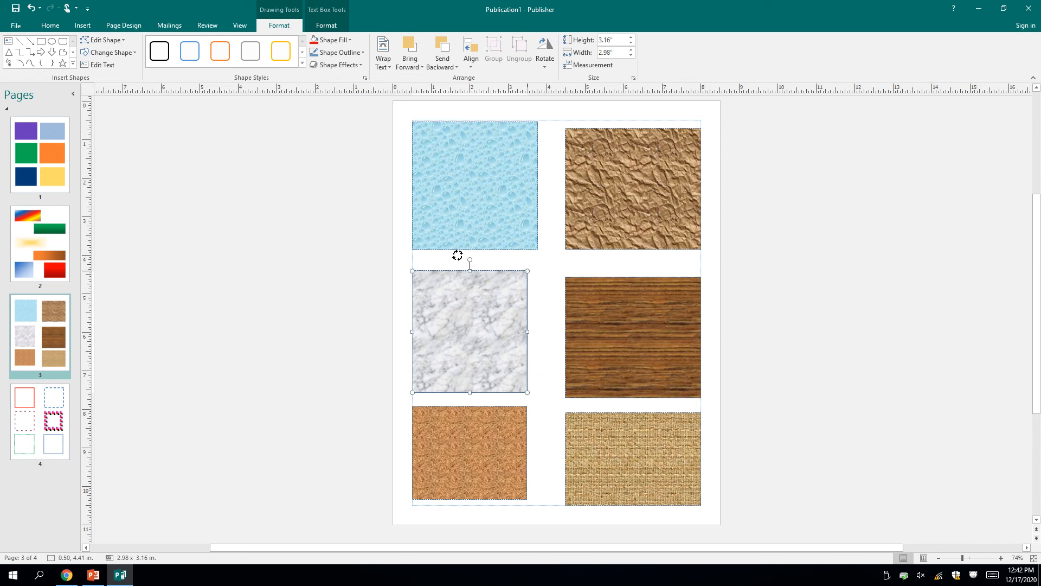
drag(457, 255, 428, 265)
On page 2, rotate the green gradient text box clockwise and deselect it.
click(41, 243)
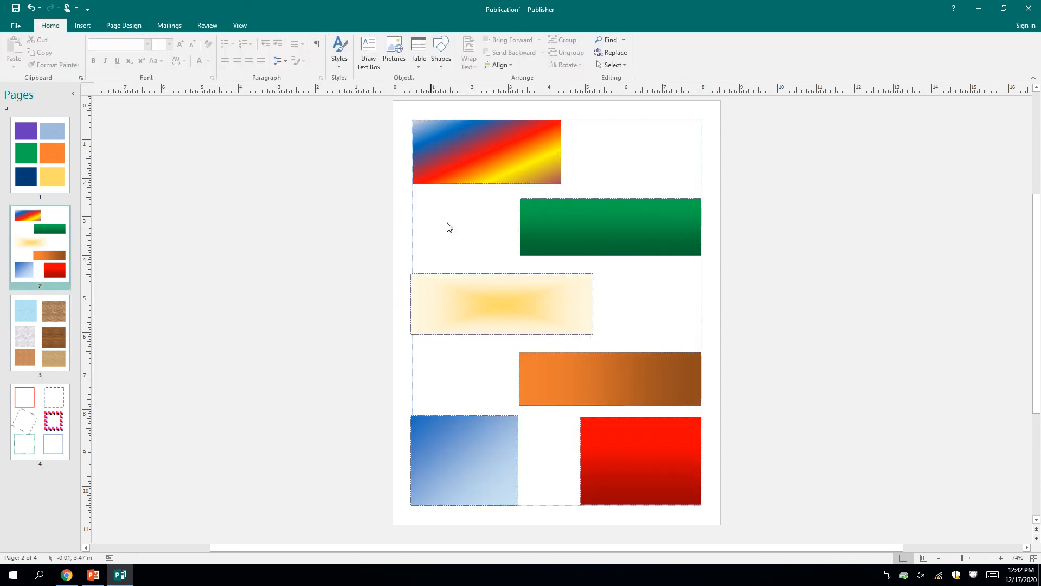
click(602, 217)
mouse_move(611, 186)
mouse_down()
mouse_move(638, 184)
mouse_move(637, 168)
mouse_up()
click(251, 177)
On page 1, rotate the purple text box slightly clockwise and deselect it.
click(65, 163)
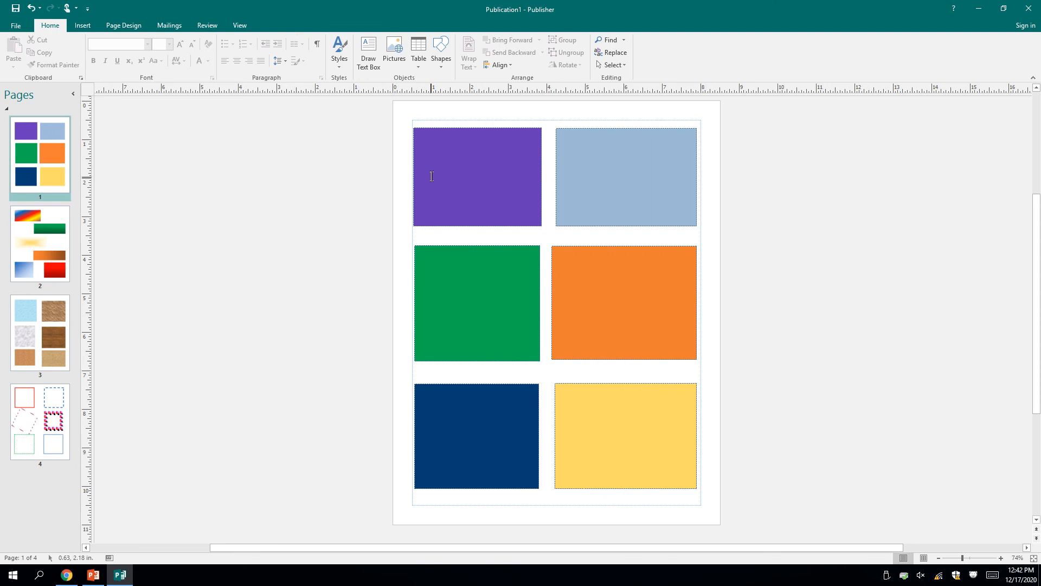
click(431, 176)
drag(478, 112, 495, 112)
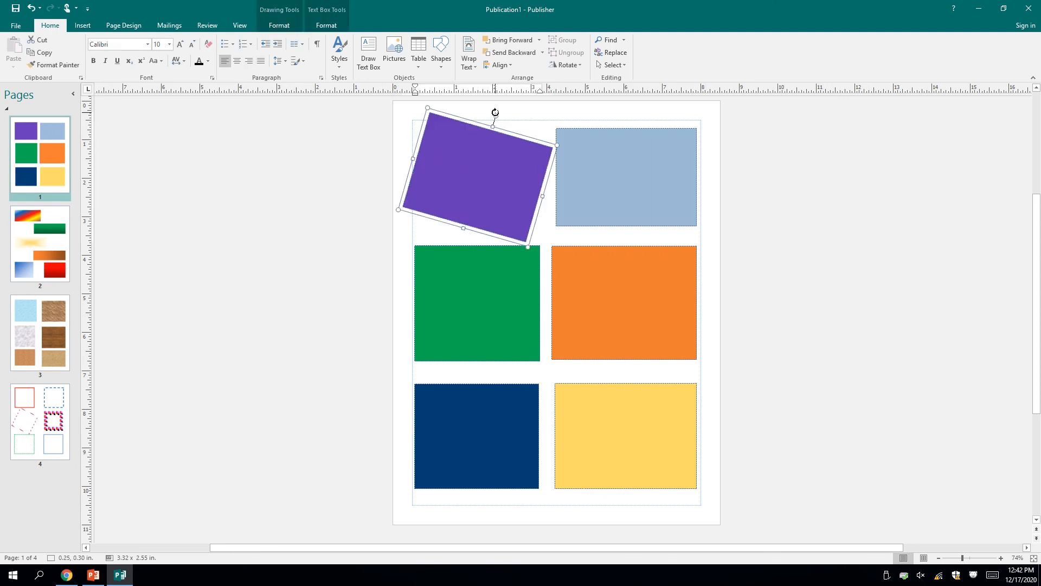
click(380, 264)
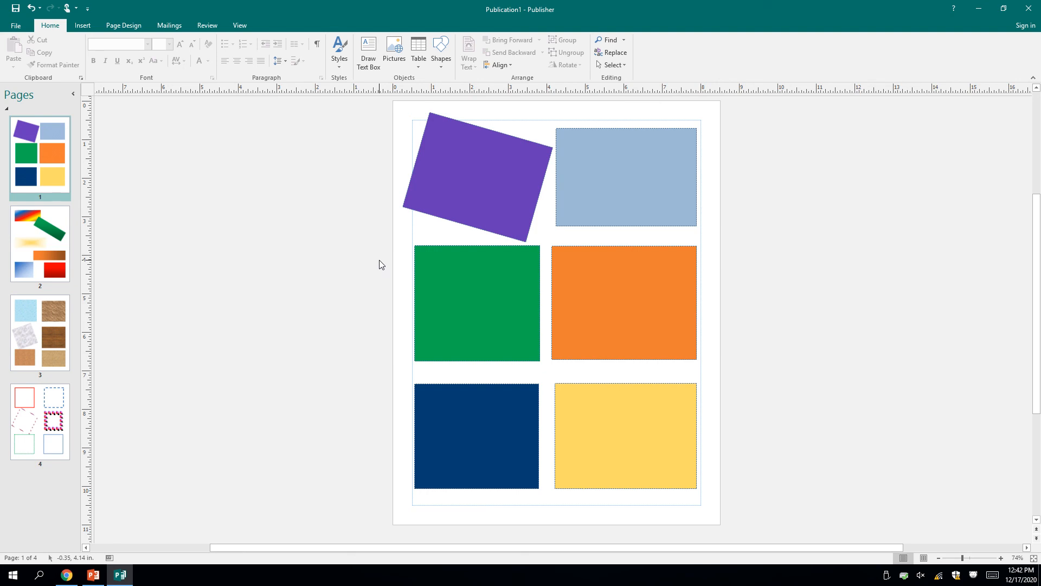
Review the text box fills, outlines and rotations on all four pages of the publication, finishing on page 4.
click(50, 270)
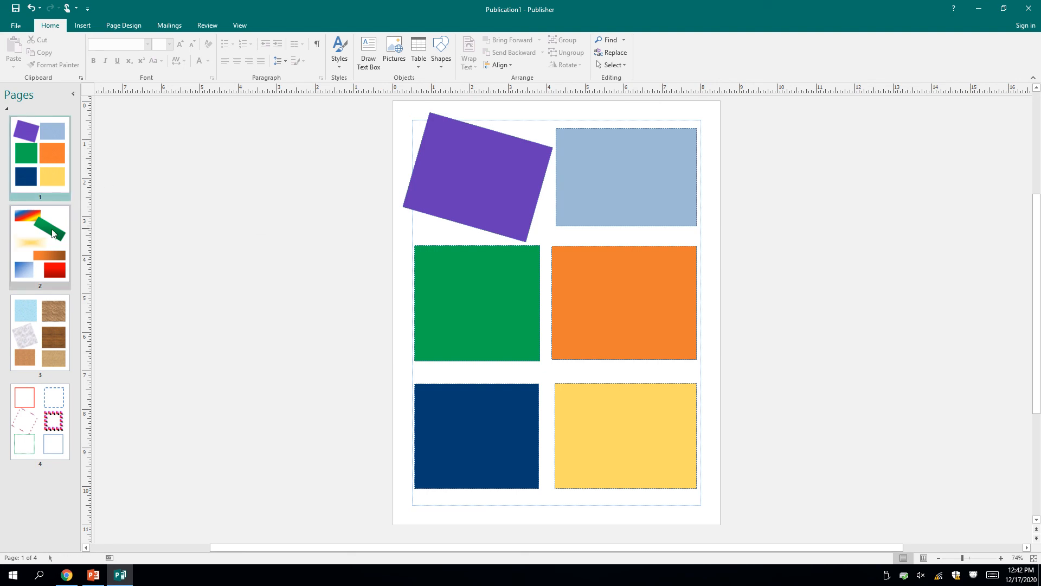
click(42, 334)
click(42, 416)
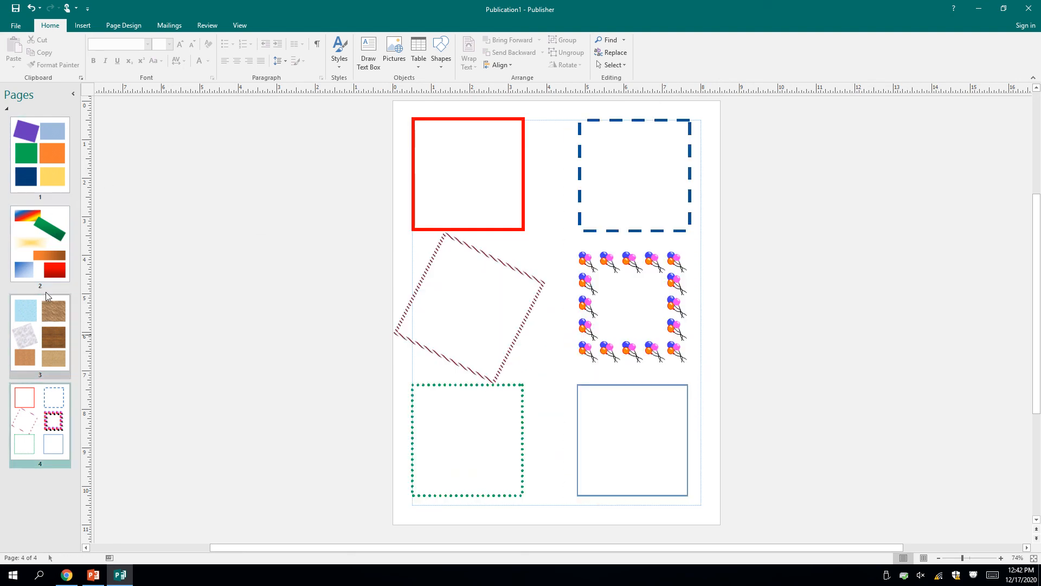
click(48, 176)
click(38, 242)
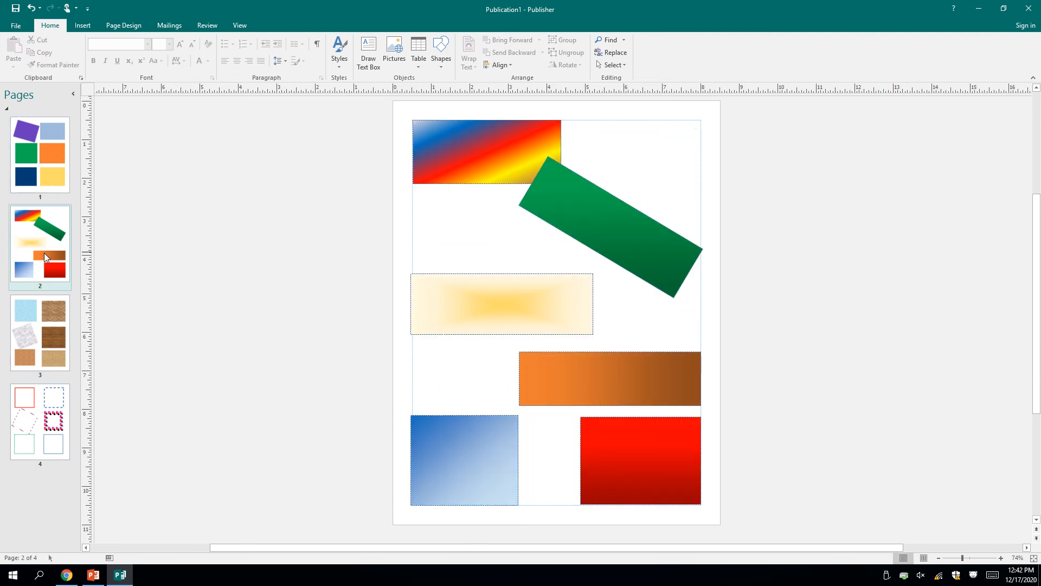
click(51, 331)
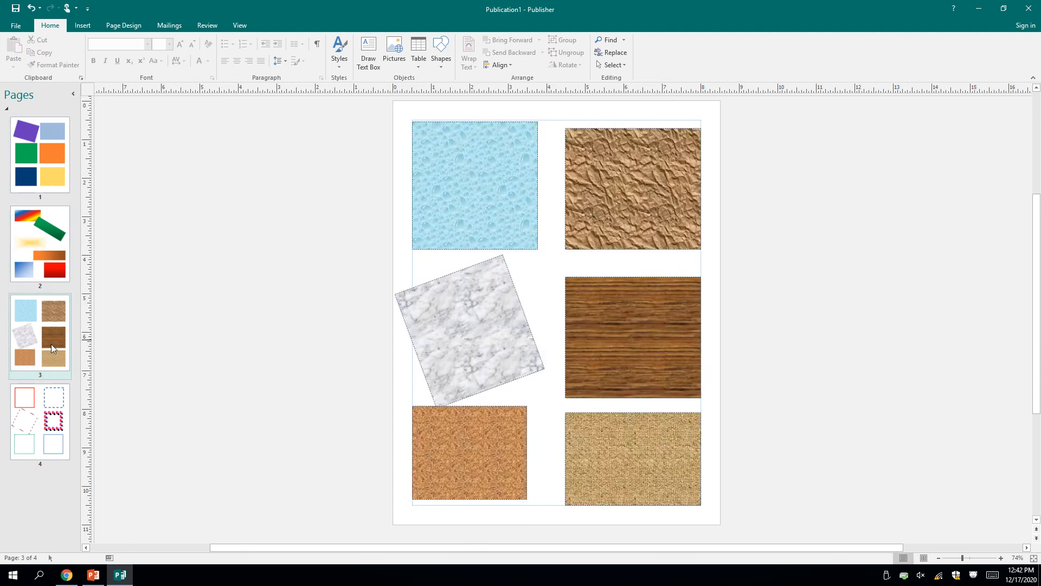
click(44, 418)
click(38, 159)
click(46, 234)
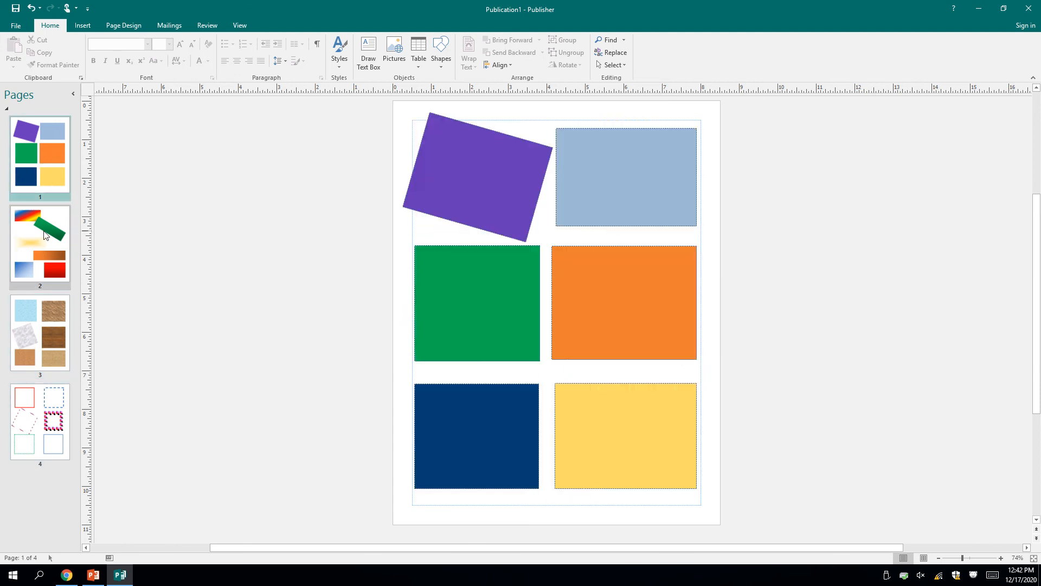
click(38, 322)
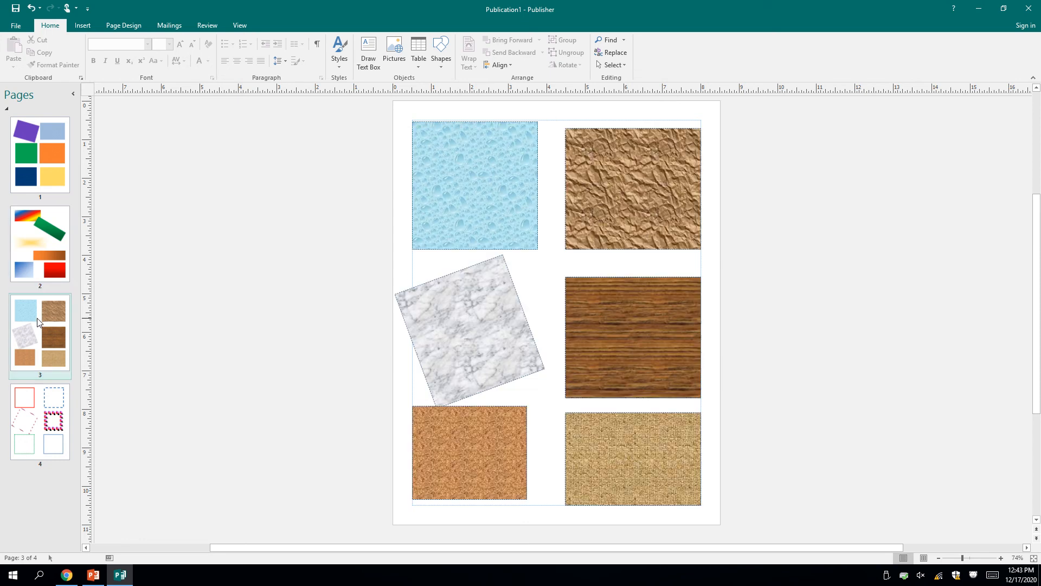
click(33, 419)
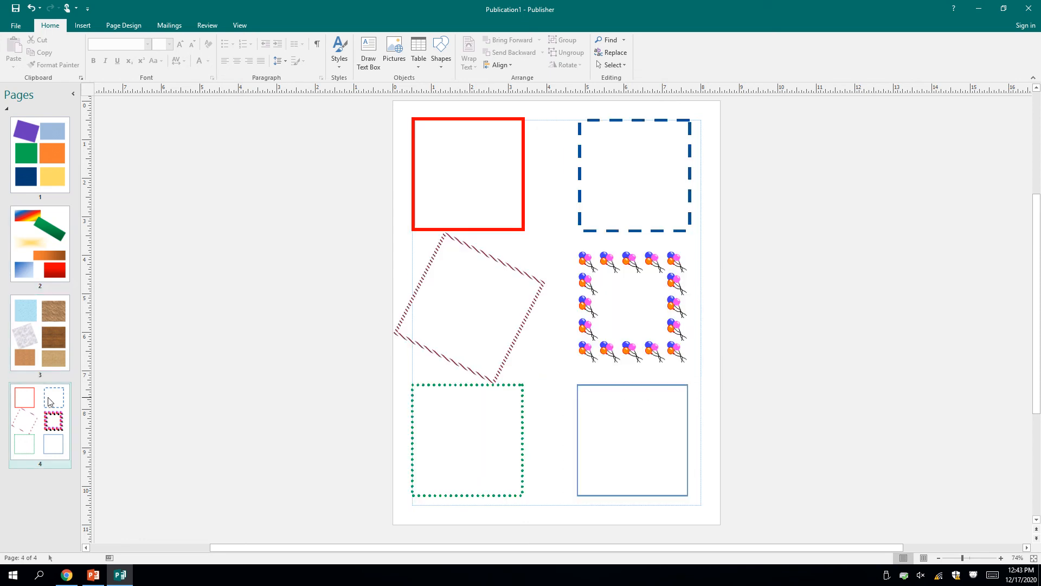